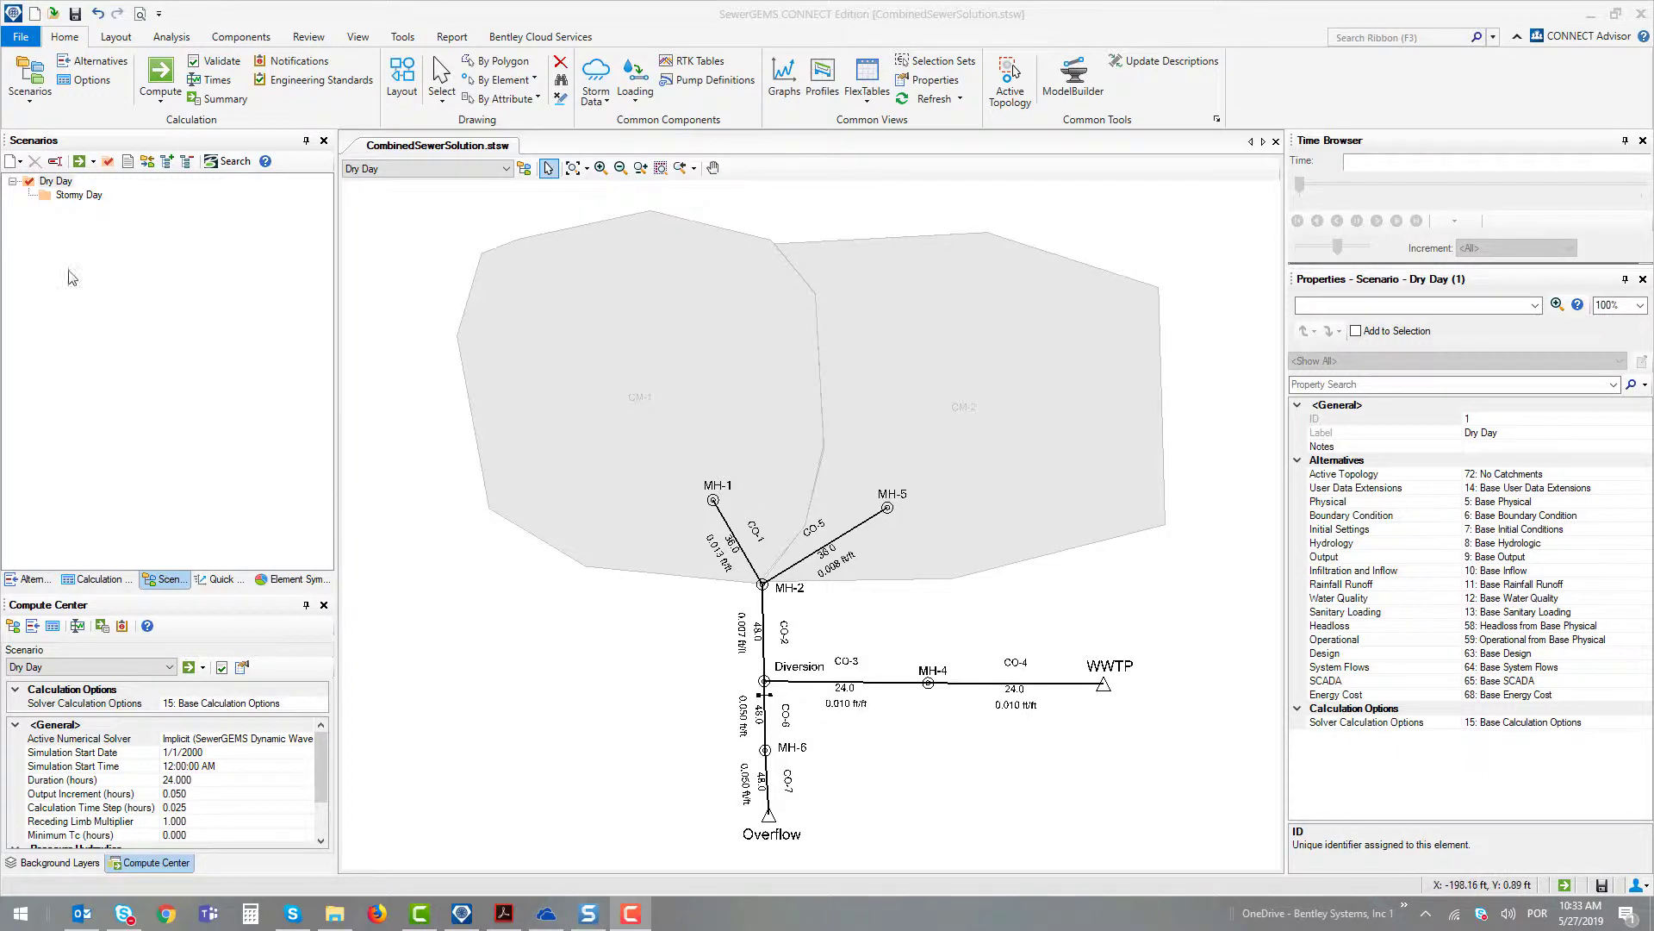
# Step: Show the model's alternatives and inspect the No Catchments active topology alternative (ID 72)
pyautogui.click(28, 580)
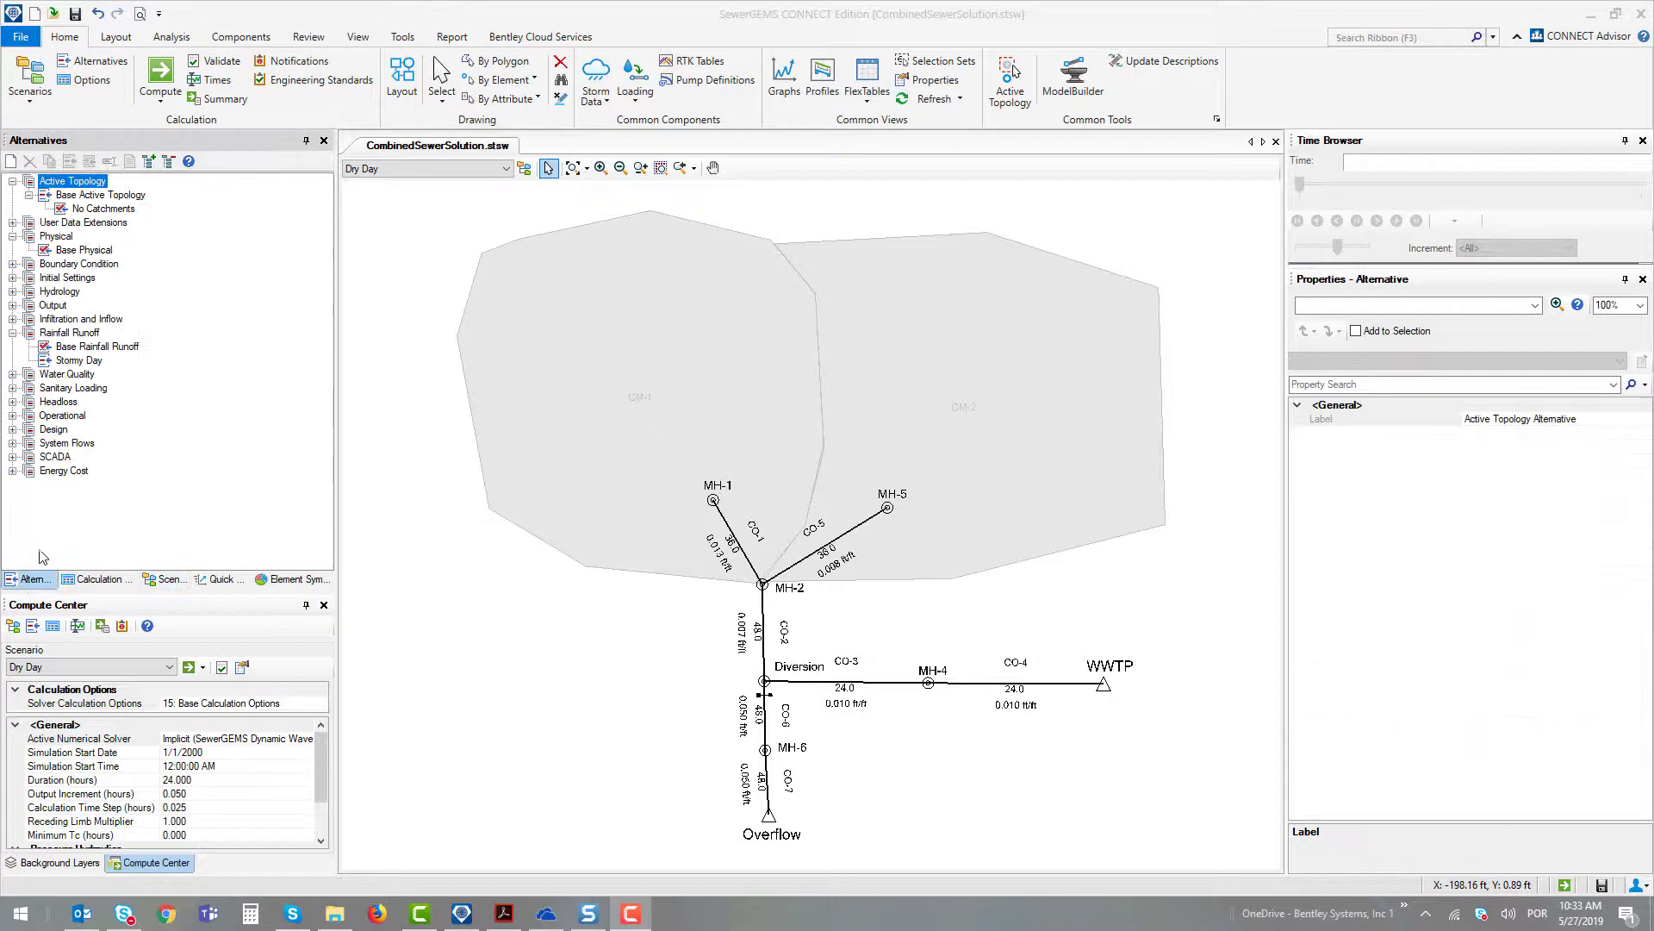
pyautogui.click(93, 209)
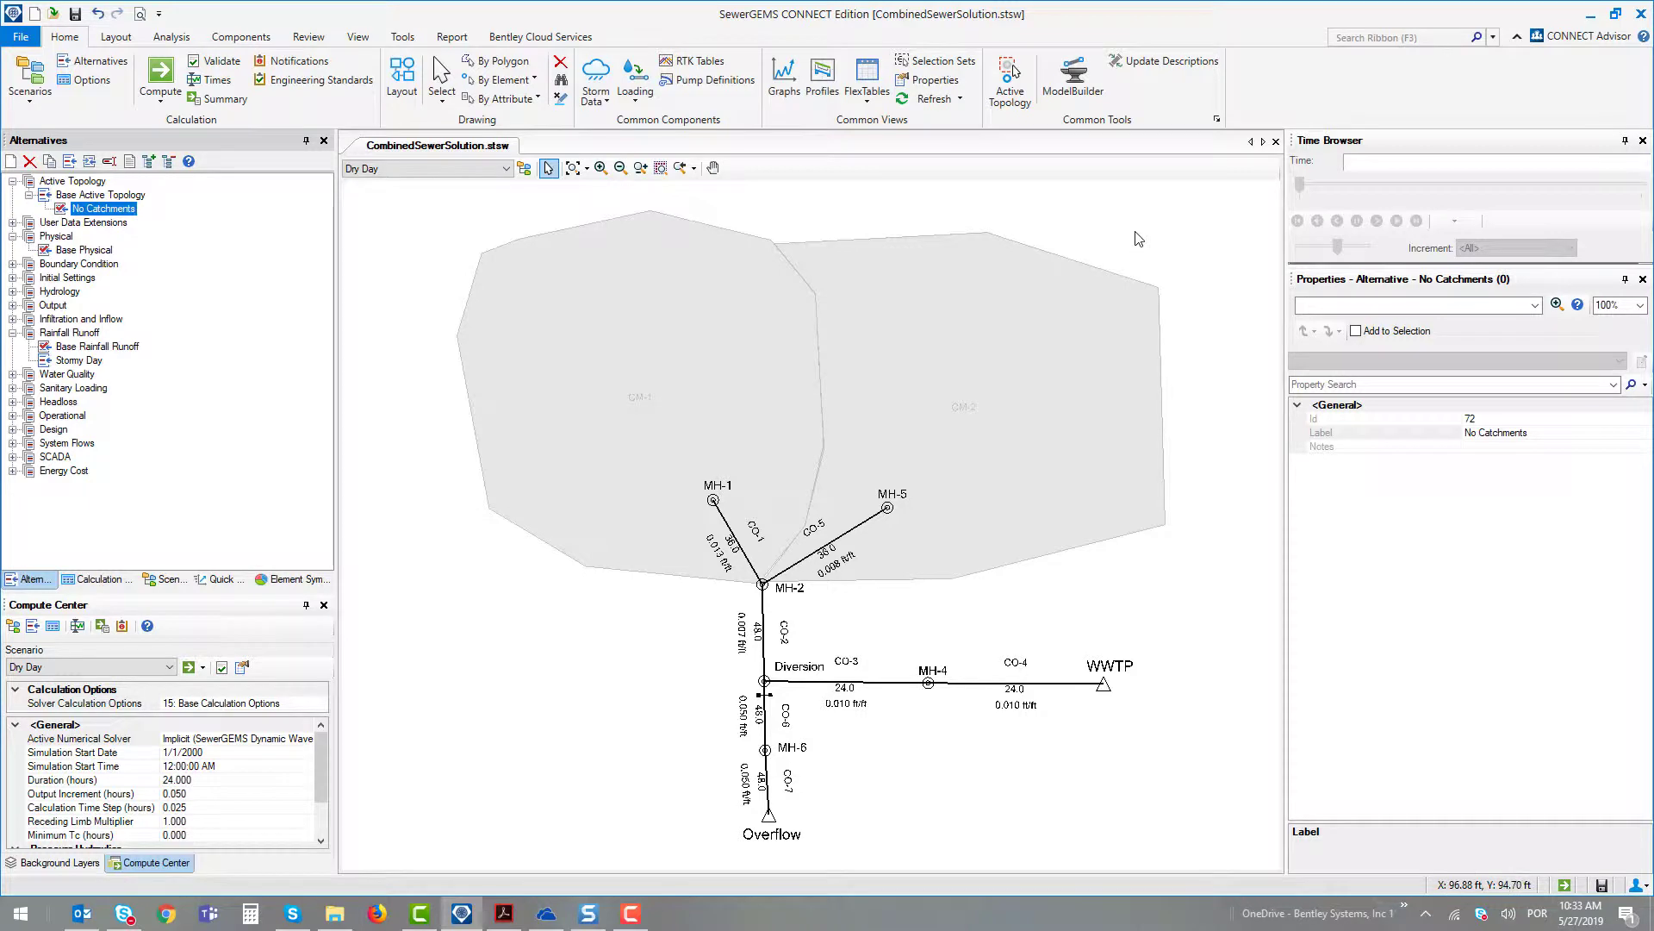
# Step: Confirm catchment CM-2 is inactive under Dry Day, then make Stormy Day the current scenario
pyautogui.click(835, 242)
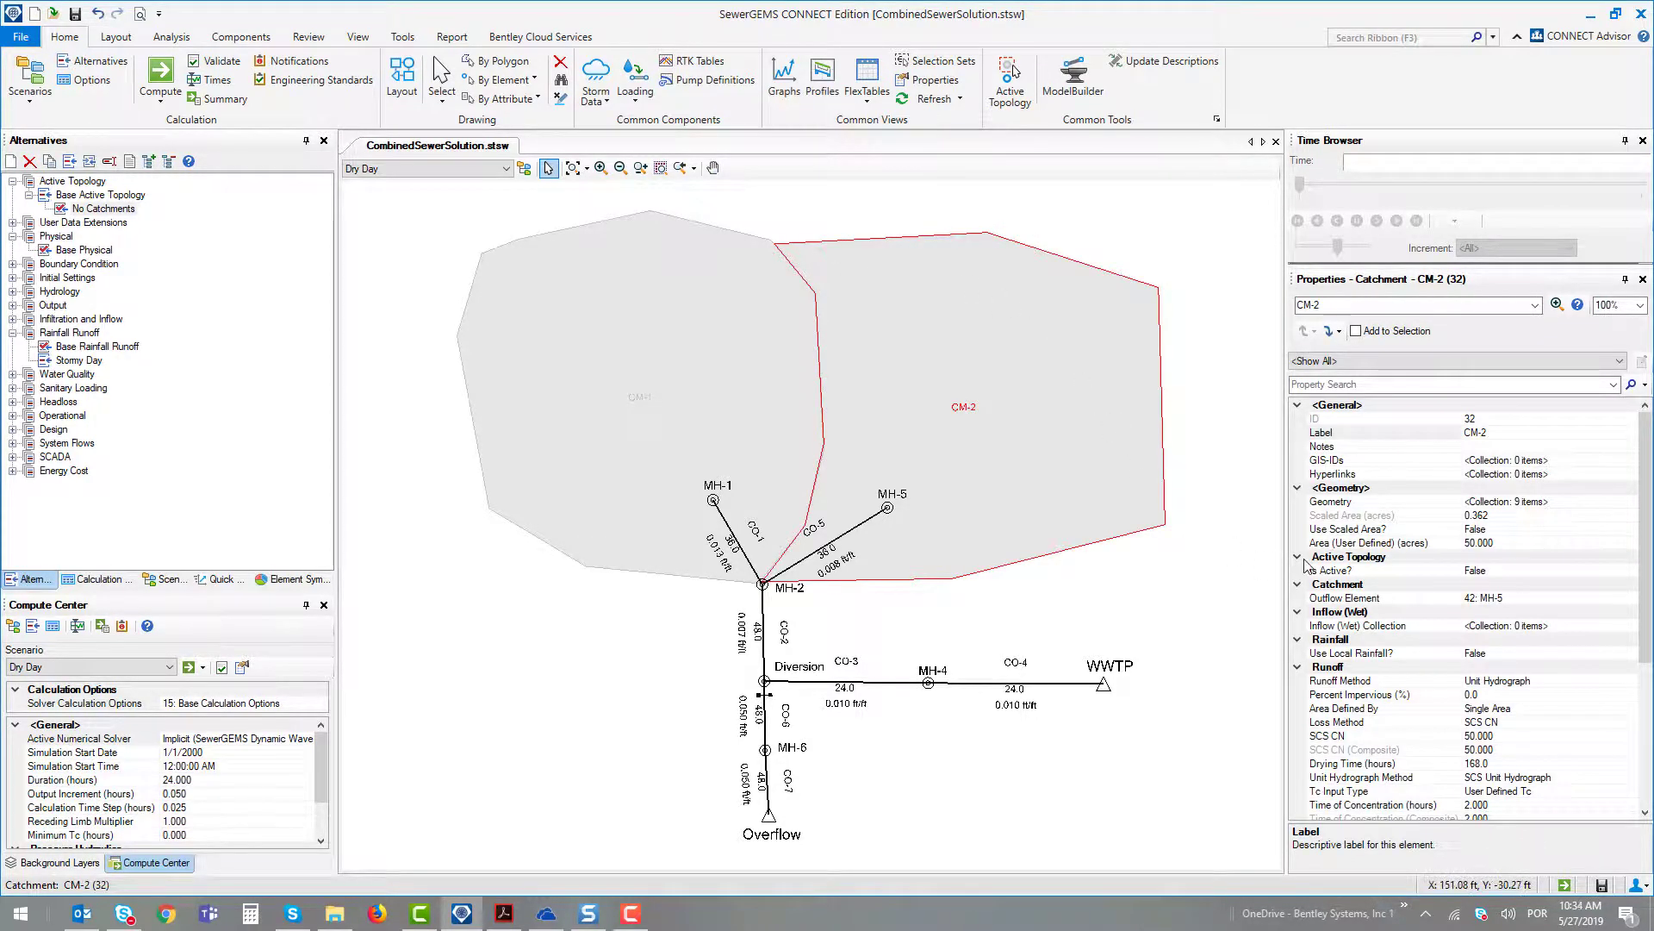
pyautogui.click(1333, 572)
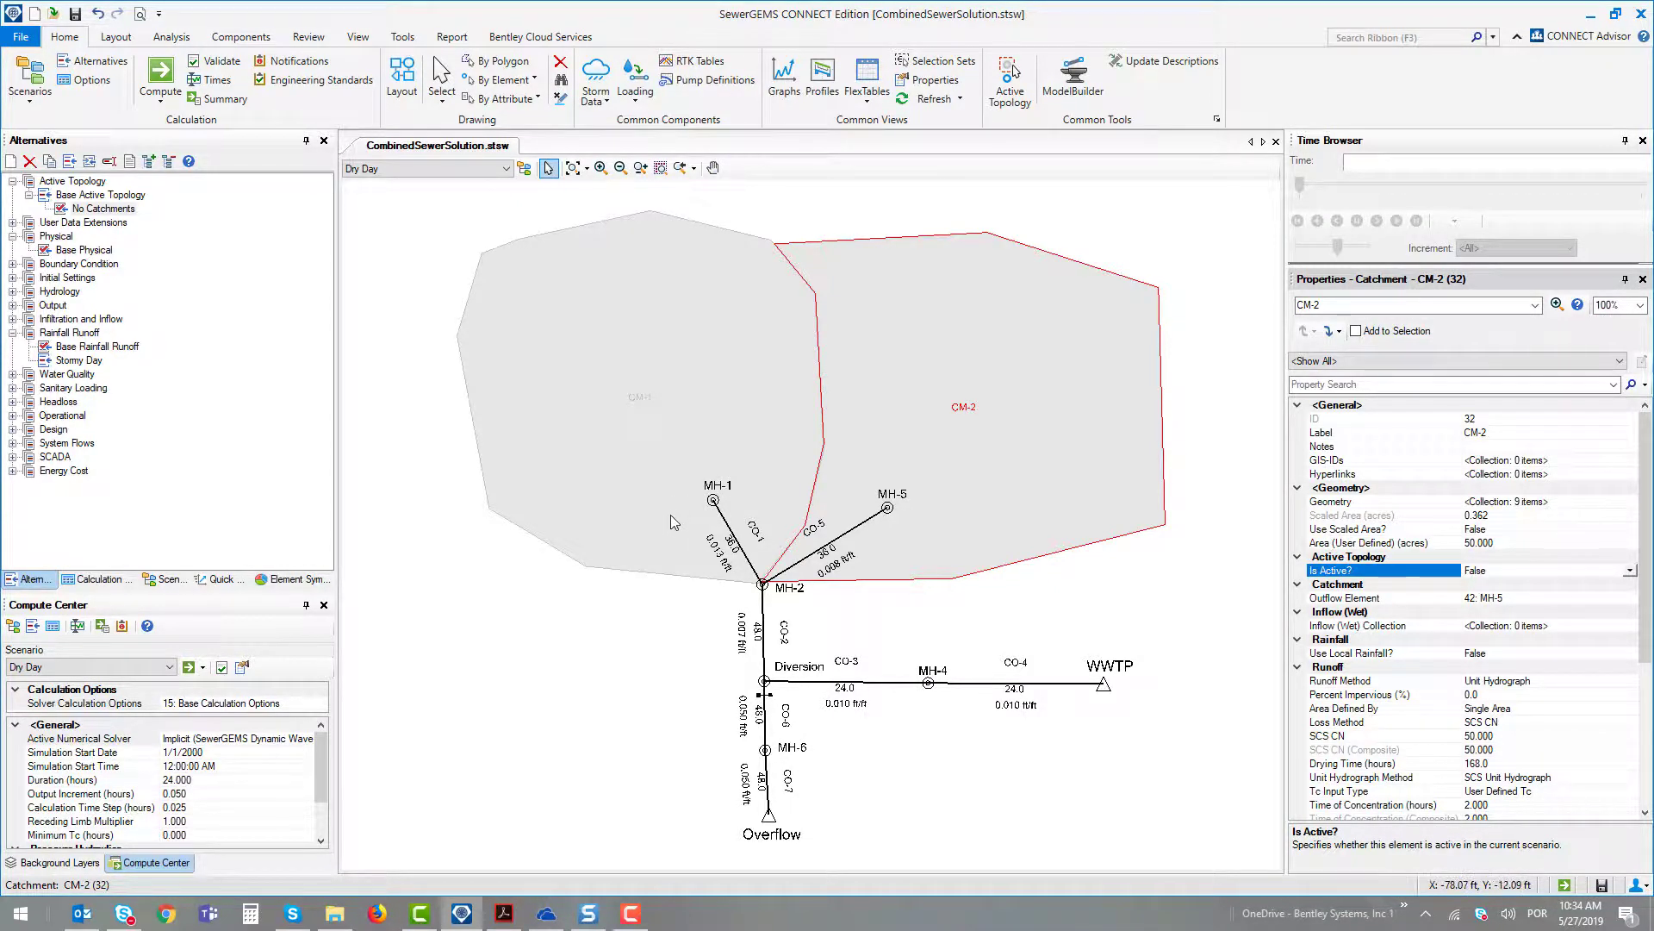
pyautogui.click(431, 168)
pyautogui.click(415, 213)
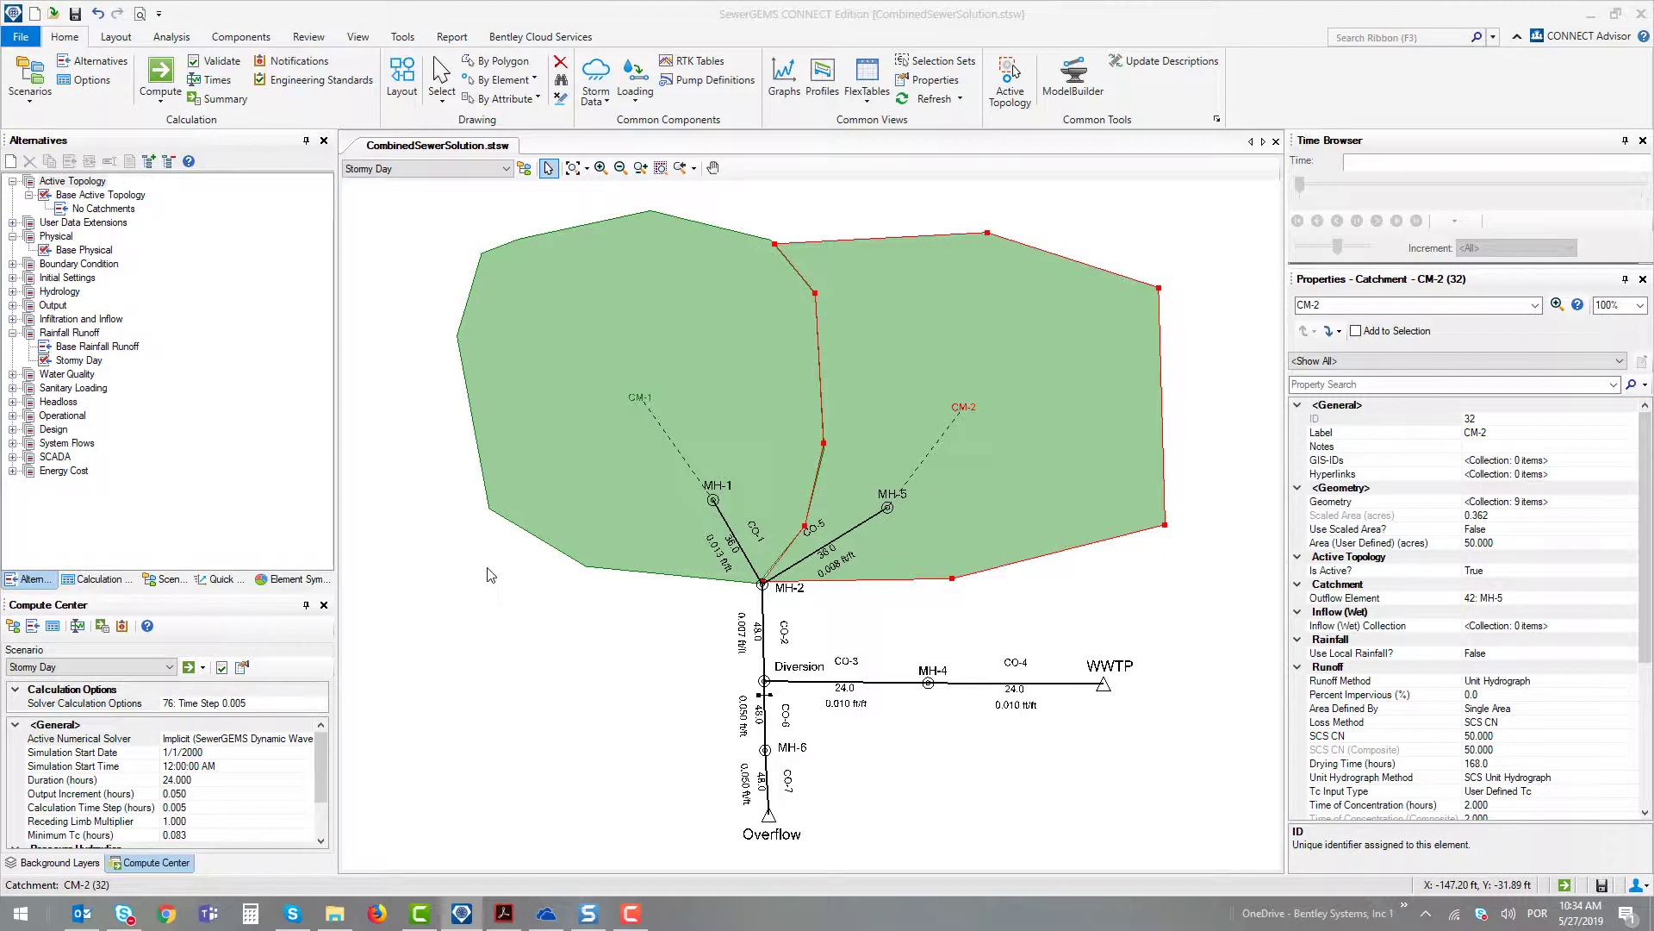
# Step: Switch back to the Dry Day scenario and select manhole MH-5, CM-2's outflow node
pyautogui.click(452, 171)
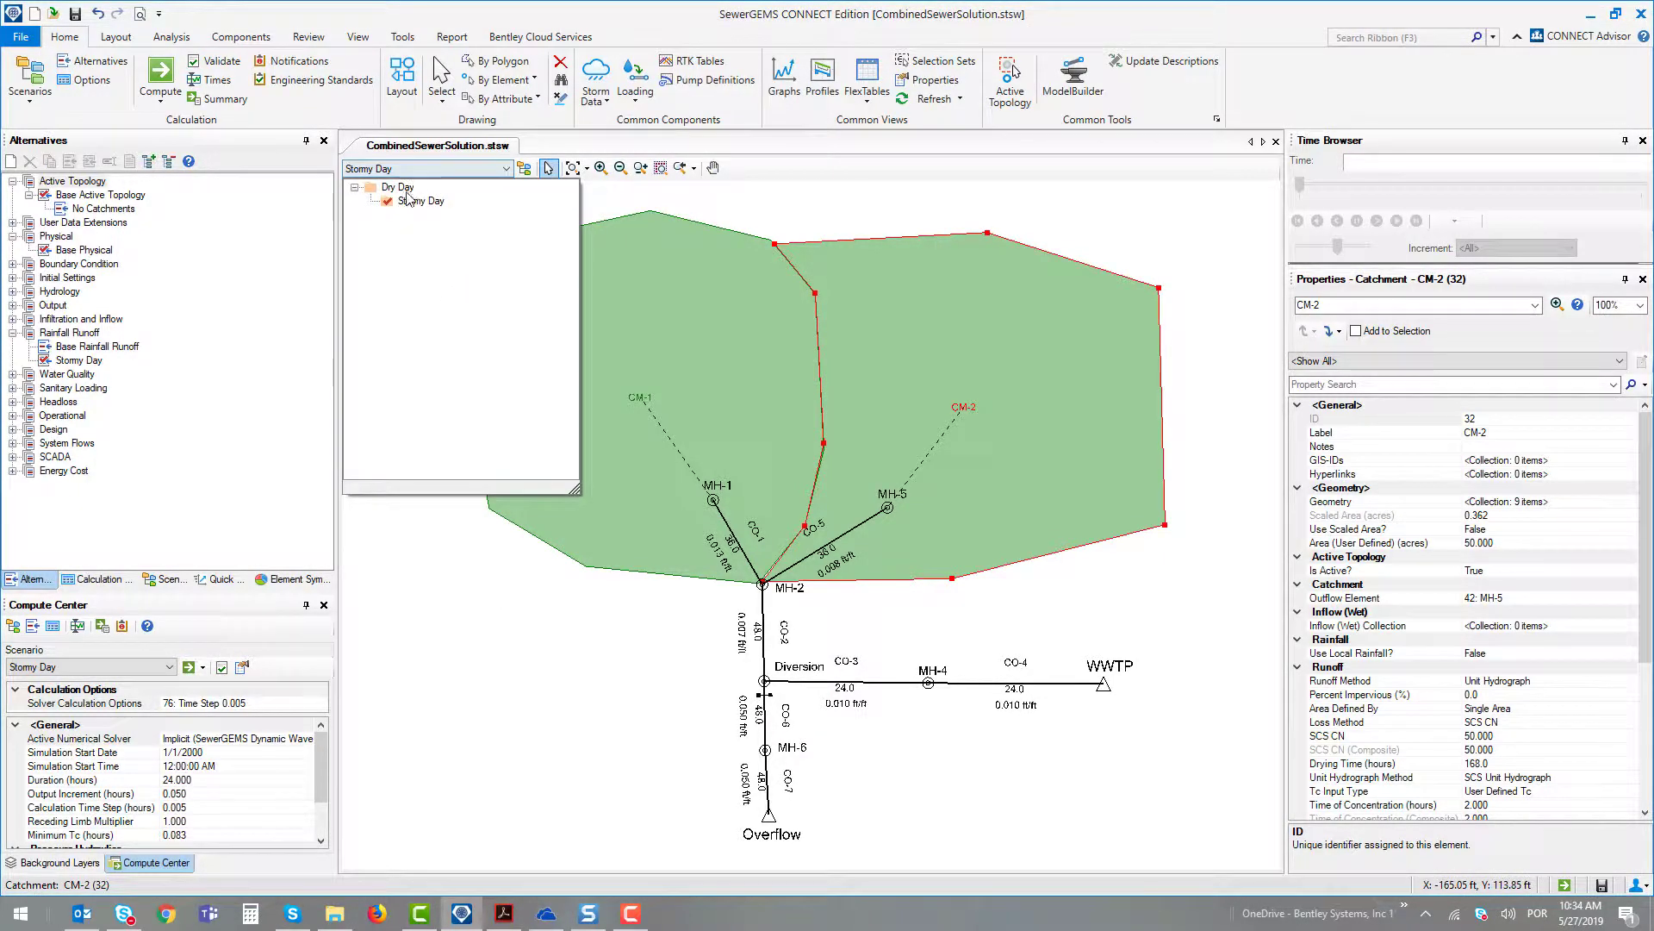
pyautogui.click(398, 187)
pyautogui.moveTo(739, 638); pyautogui.dragTo(739, 575)
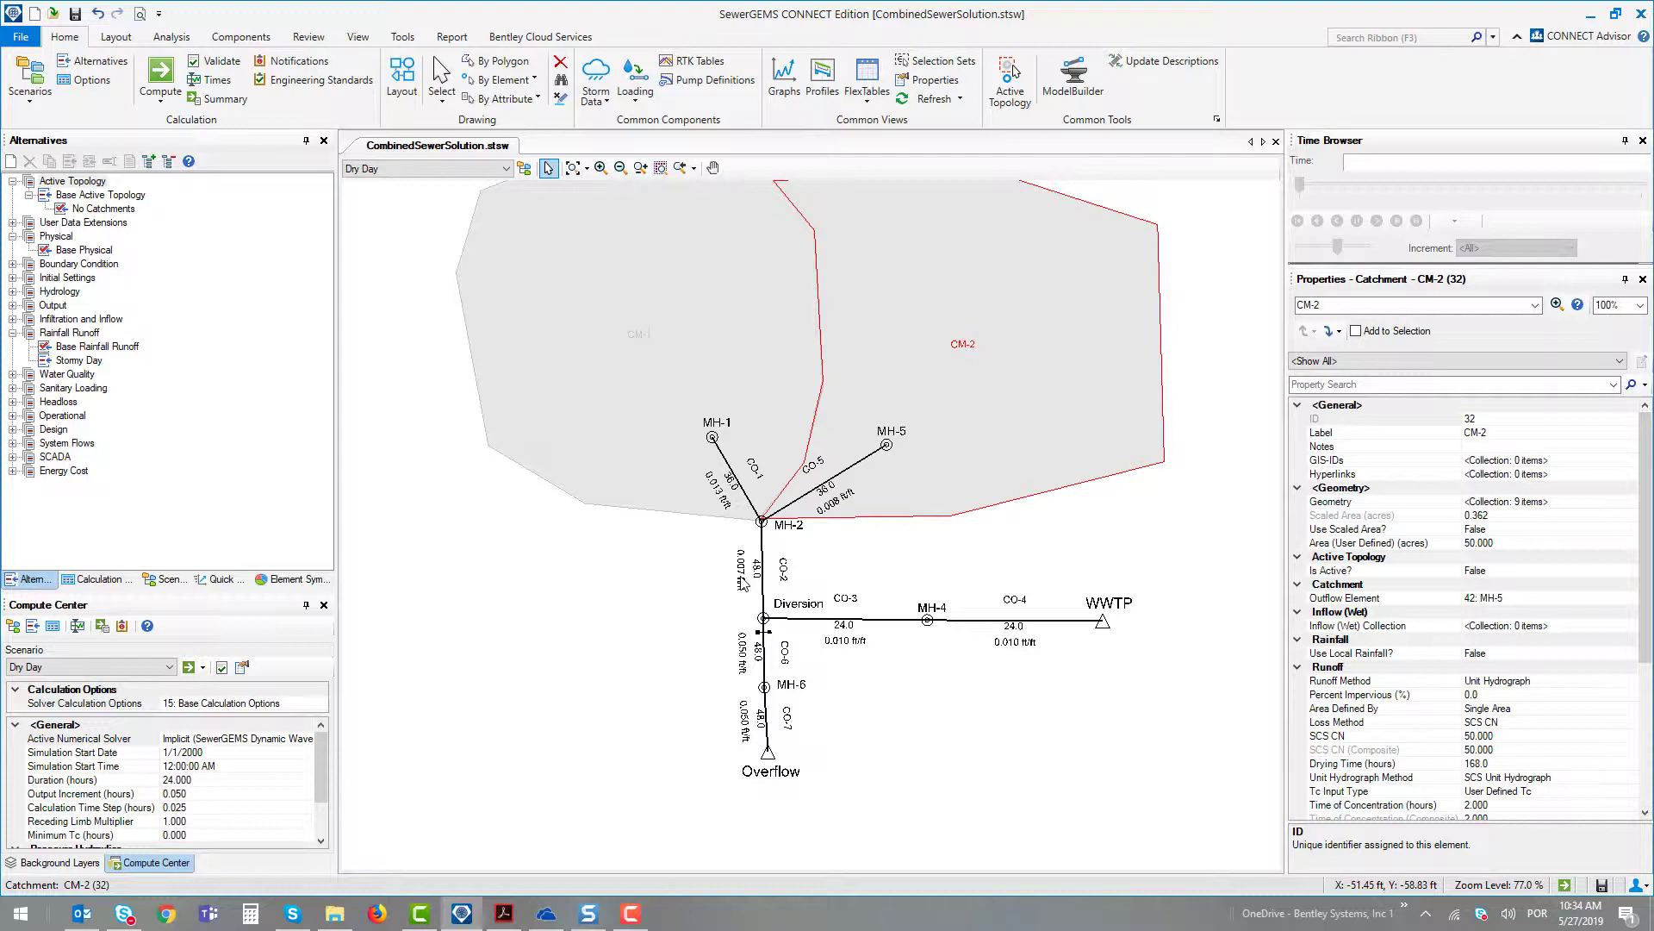
pyautogui.click(886, 446)
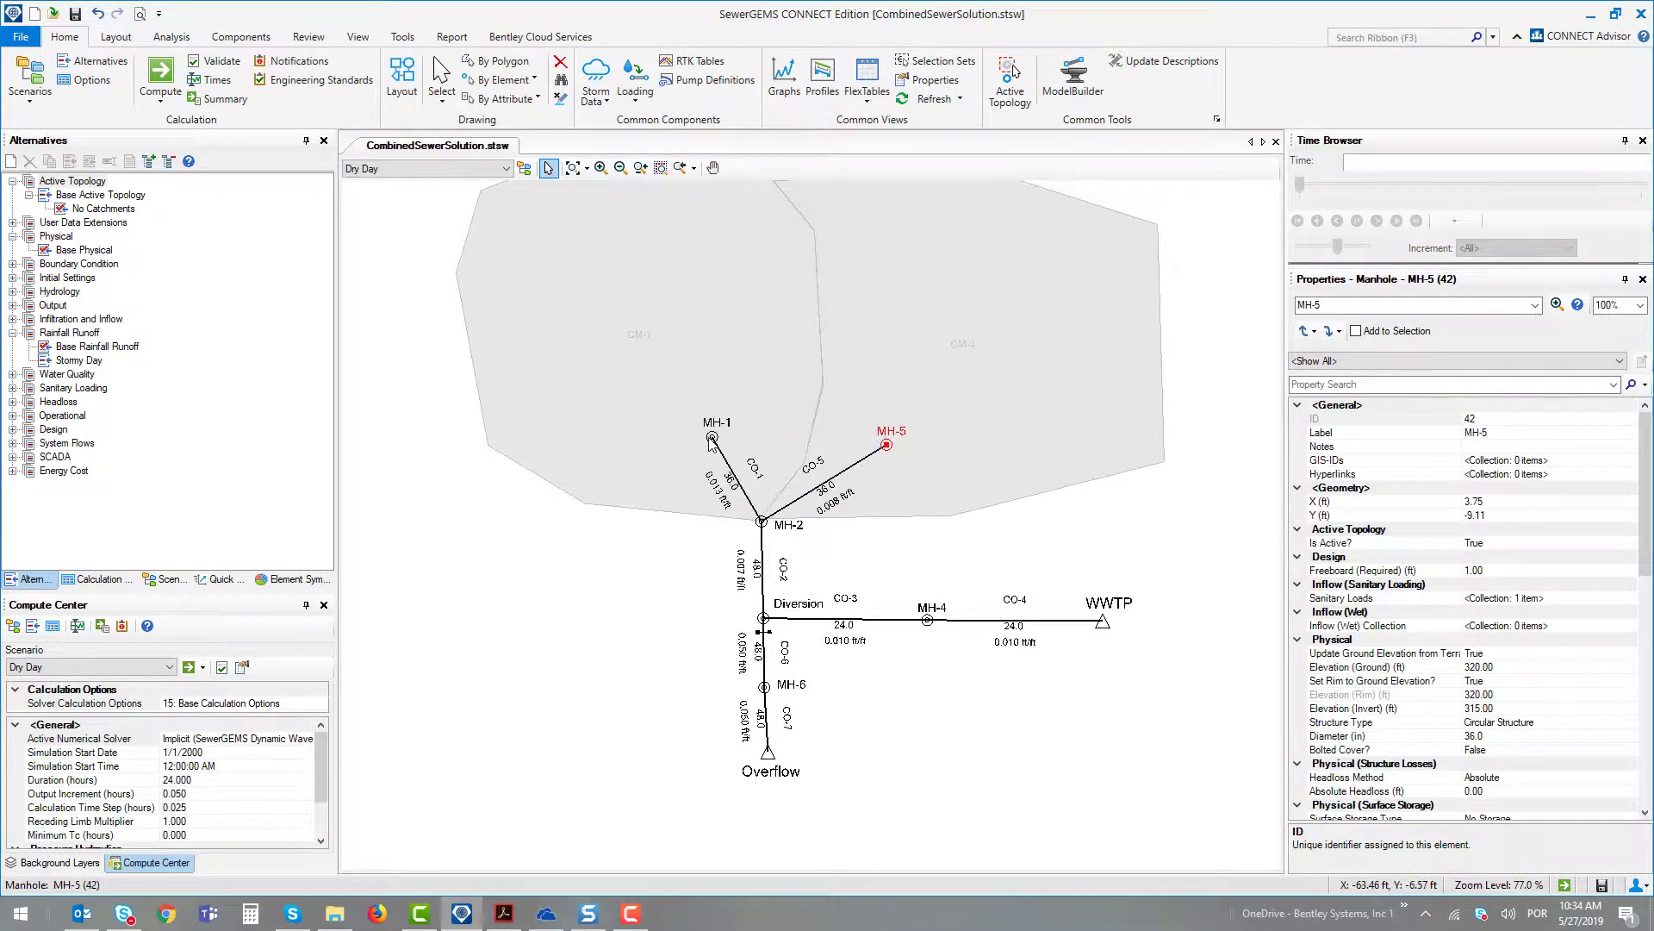
pyautogui.click(1345, 599)
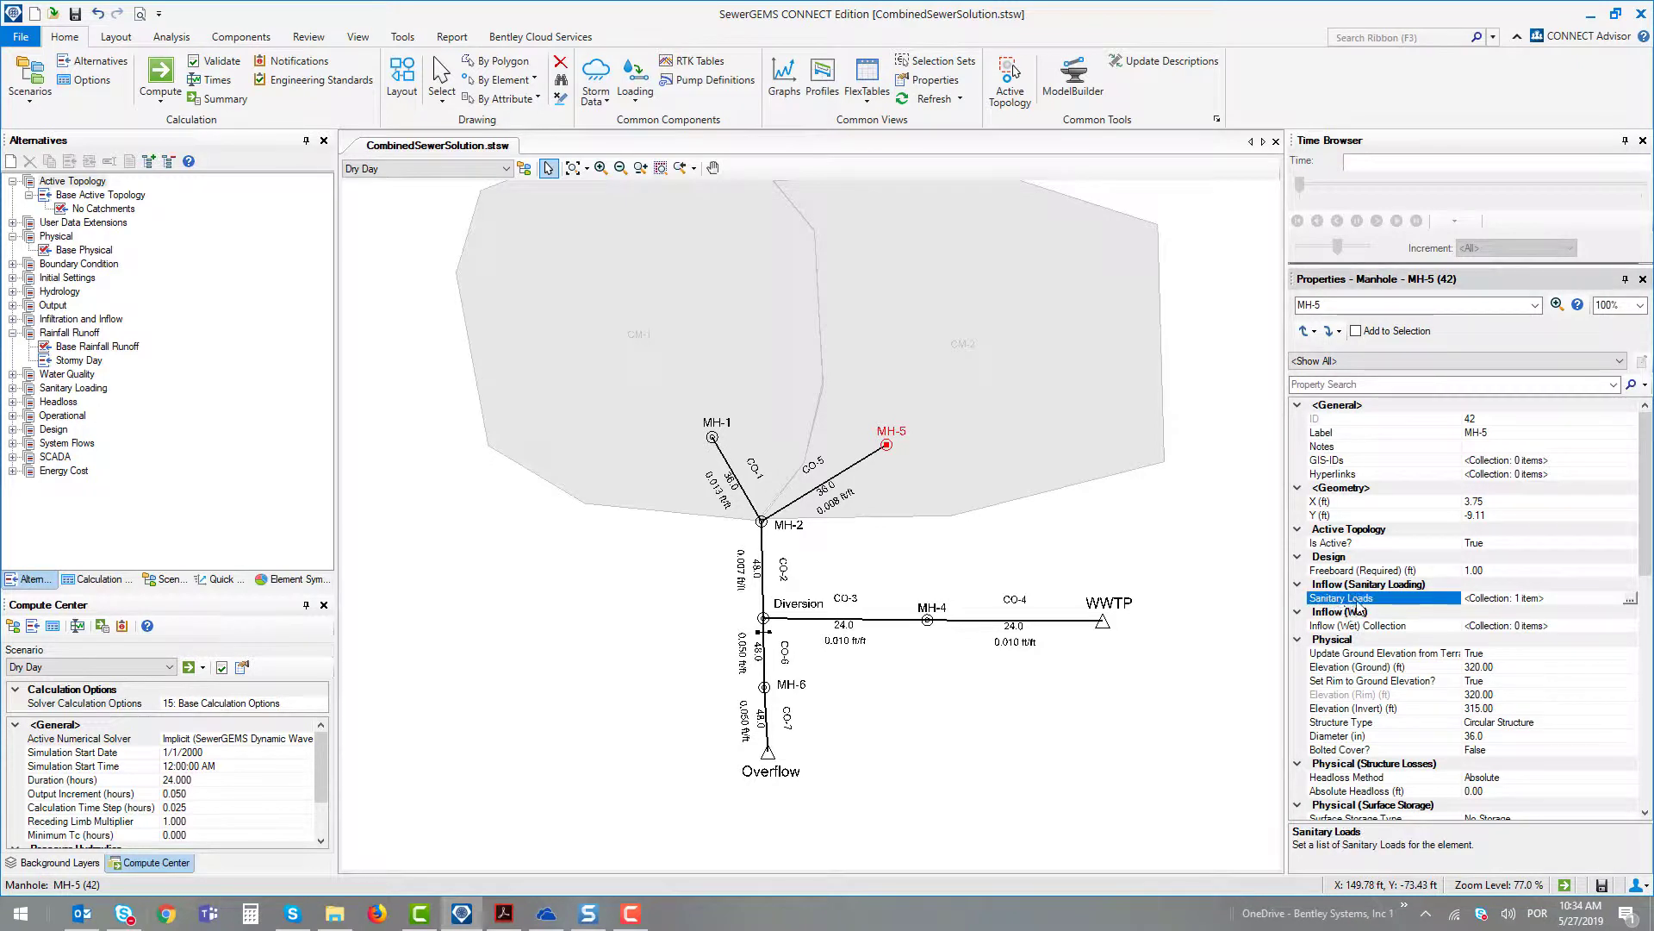
pyautogui.click(1630, 597)
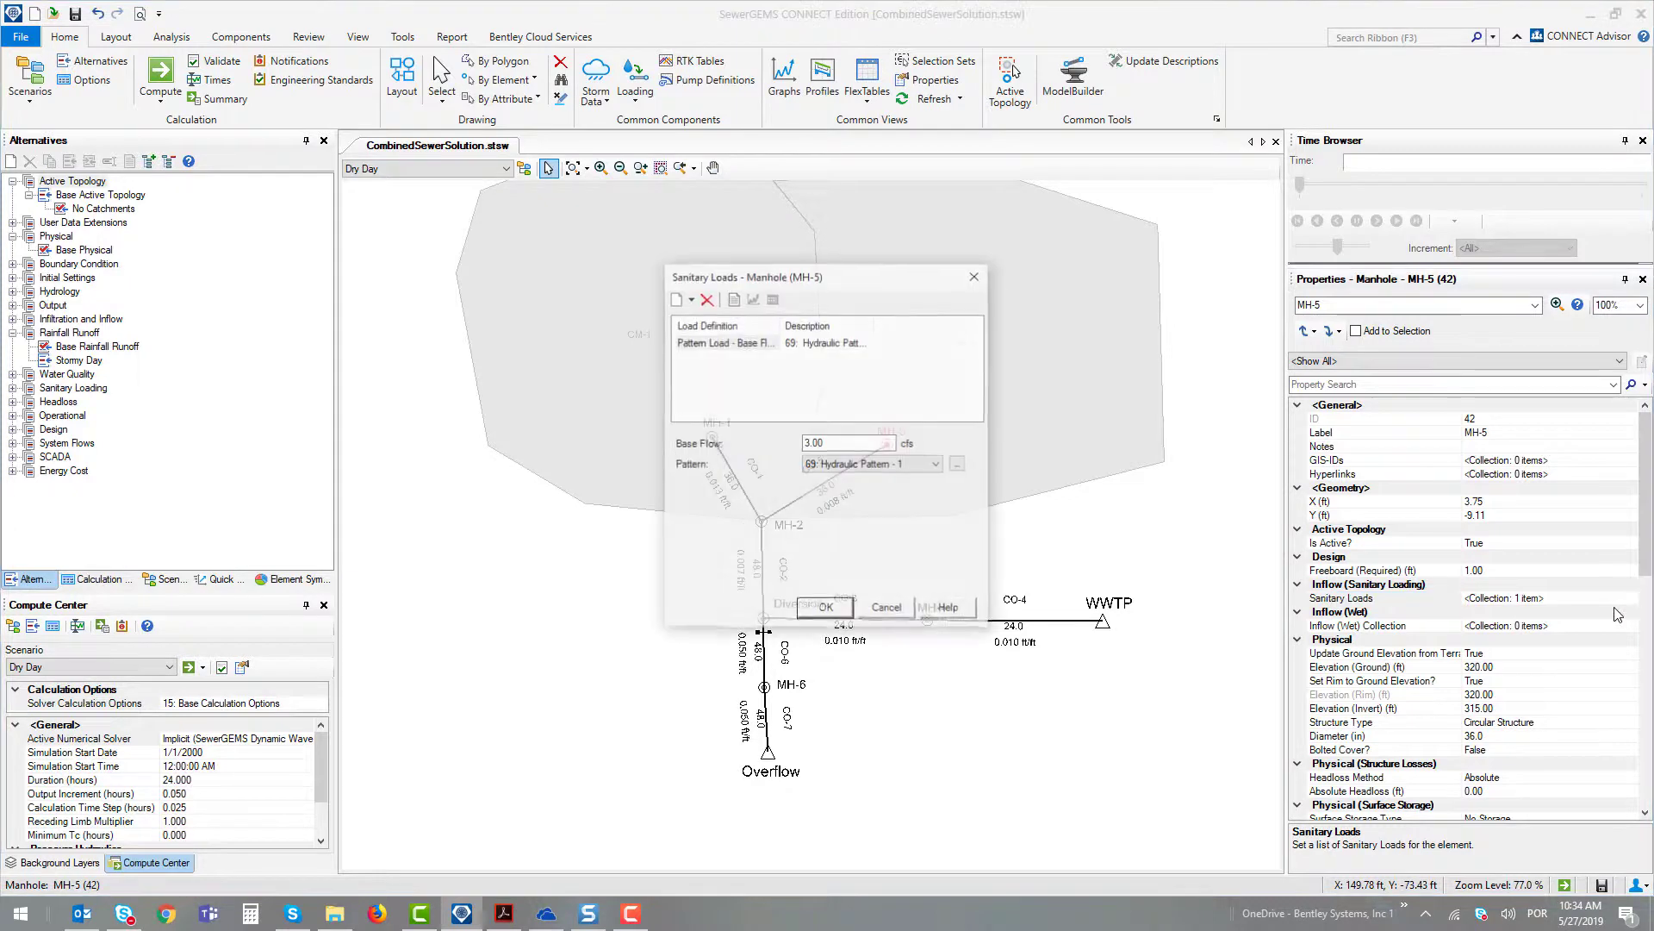
pyautogui.click(726, 348)
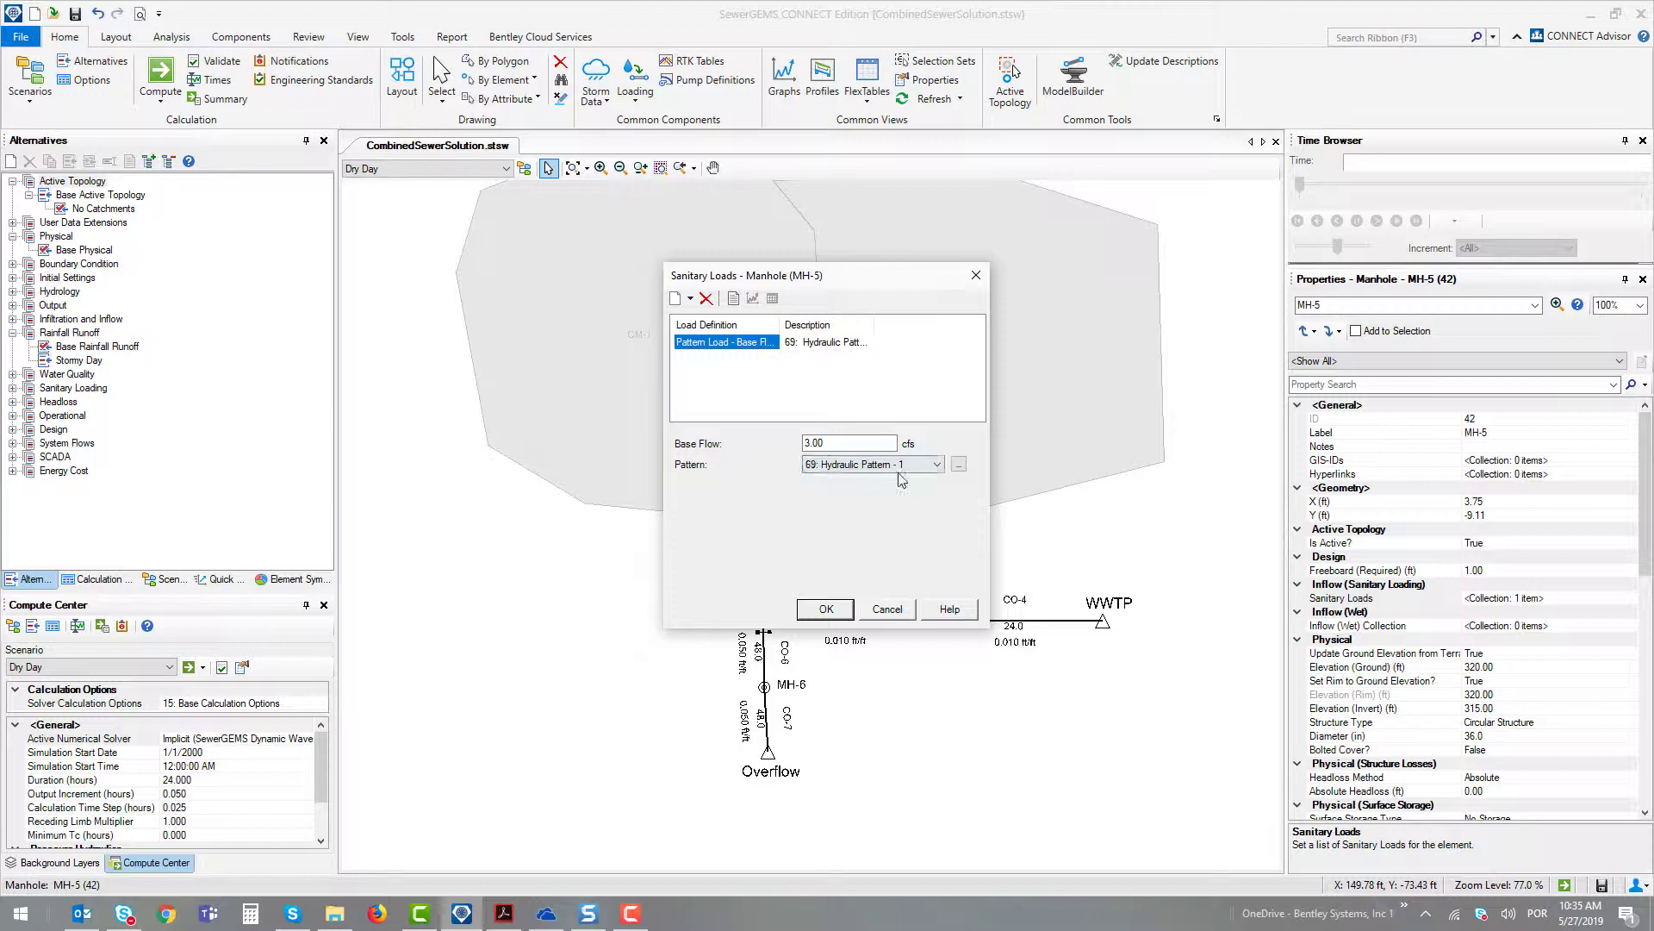
pyautogui.click(887, 609)
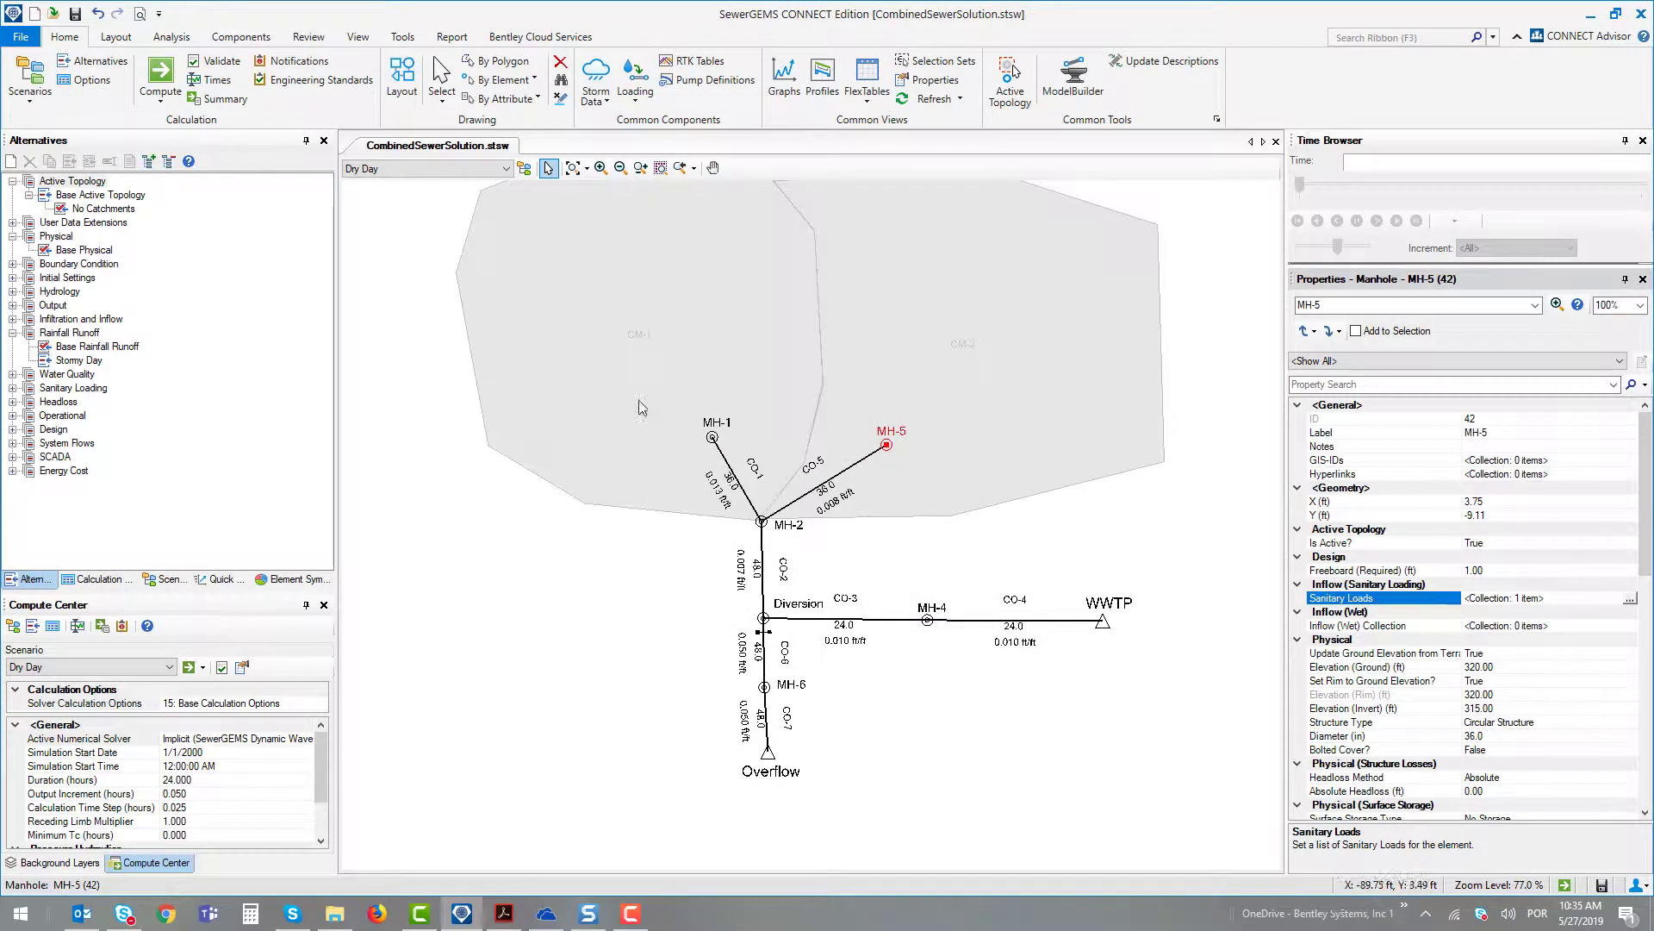
pyautogui.click(719, 445)
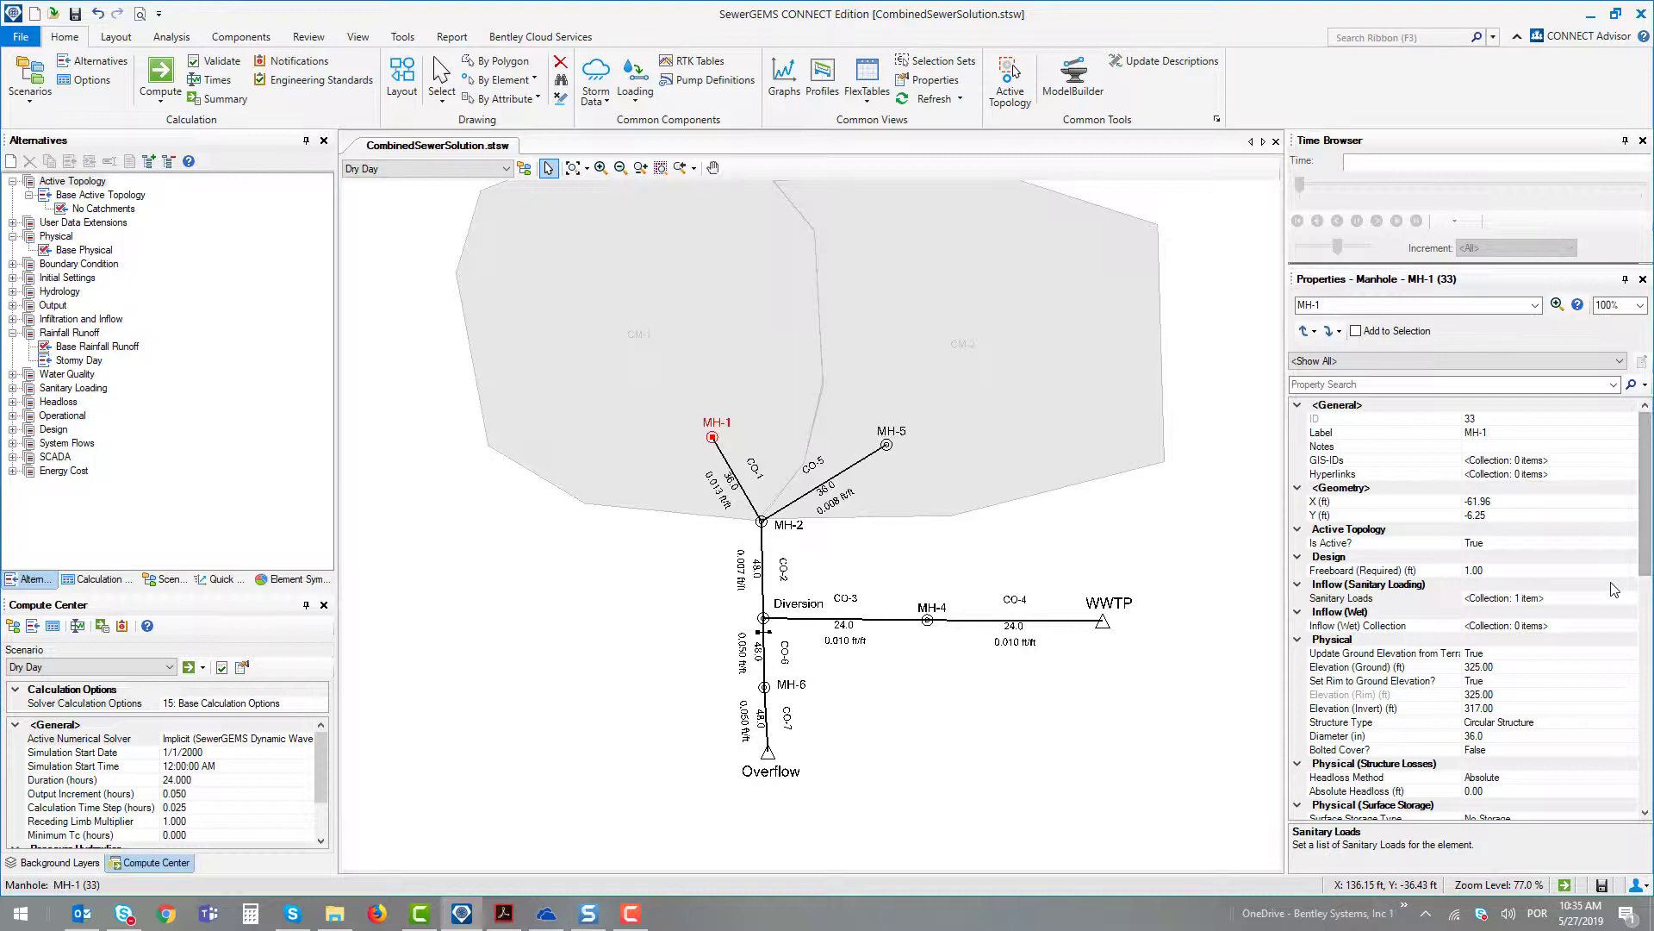
pyautogui.click(1631, 600)
pyautogui.click(1631, 601)
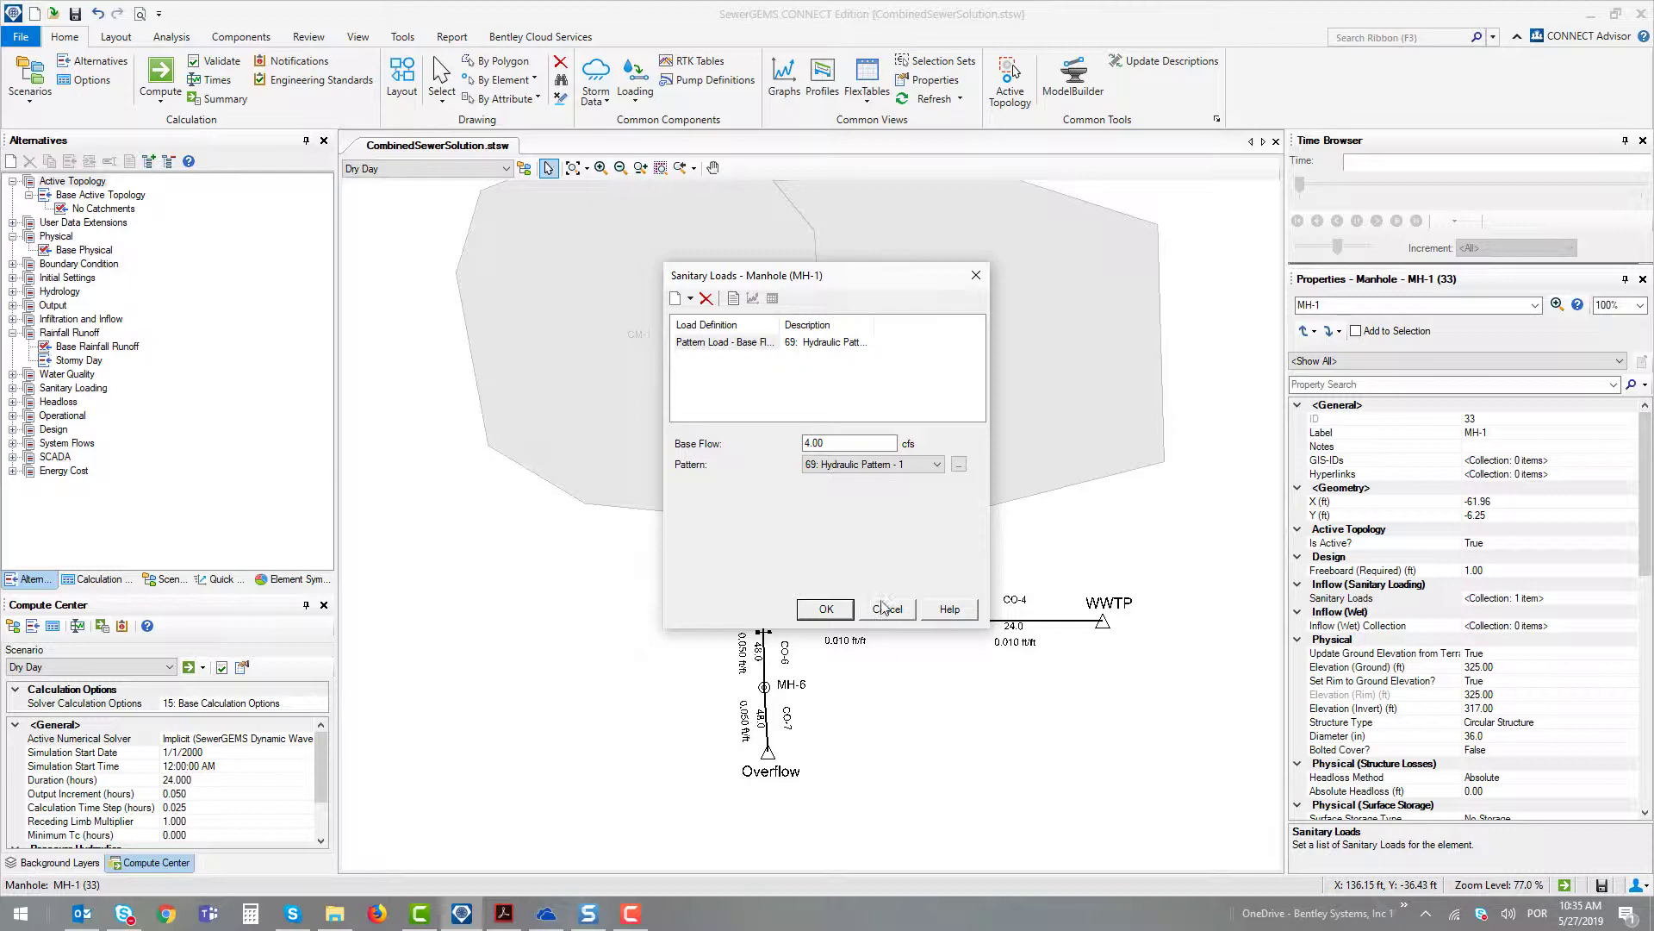
pyautogui.click(958, 465)
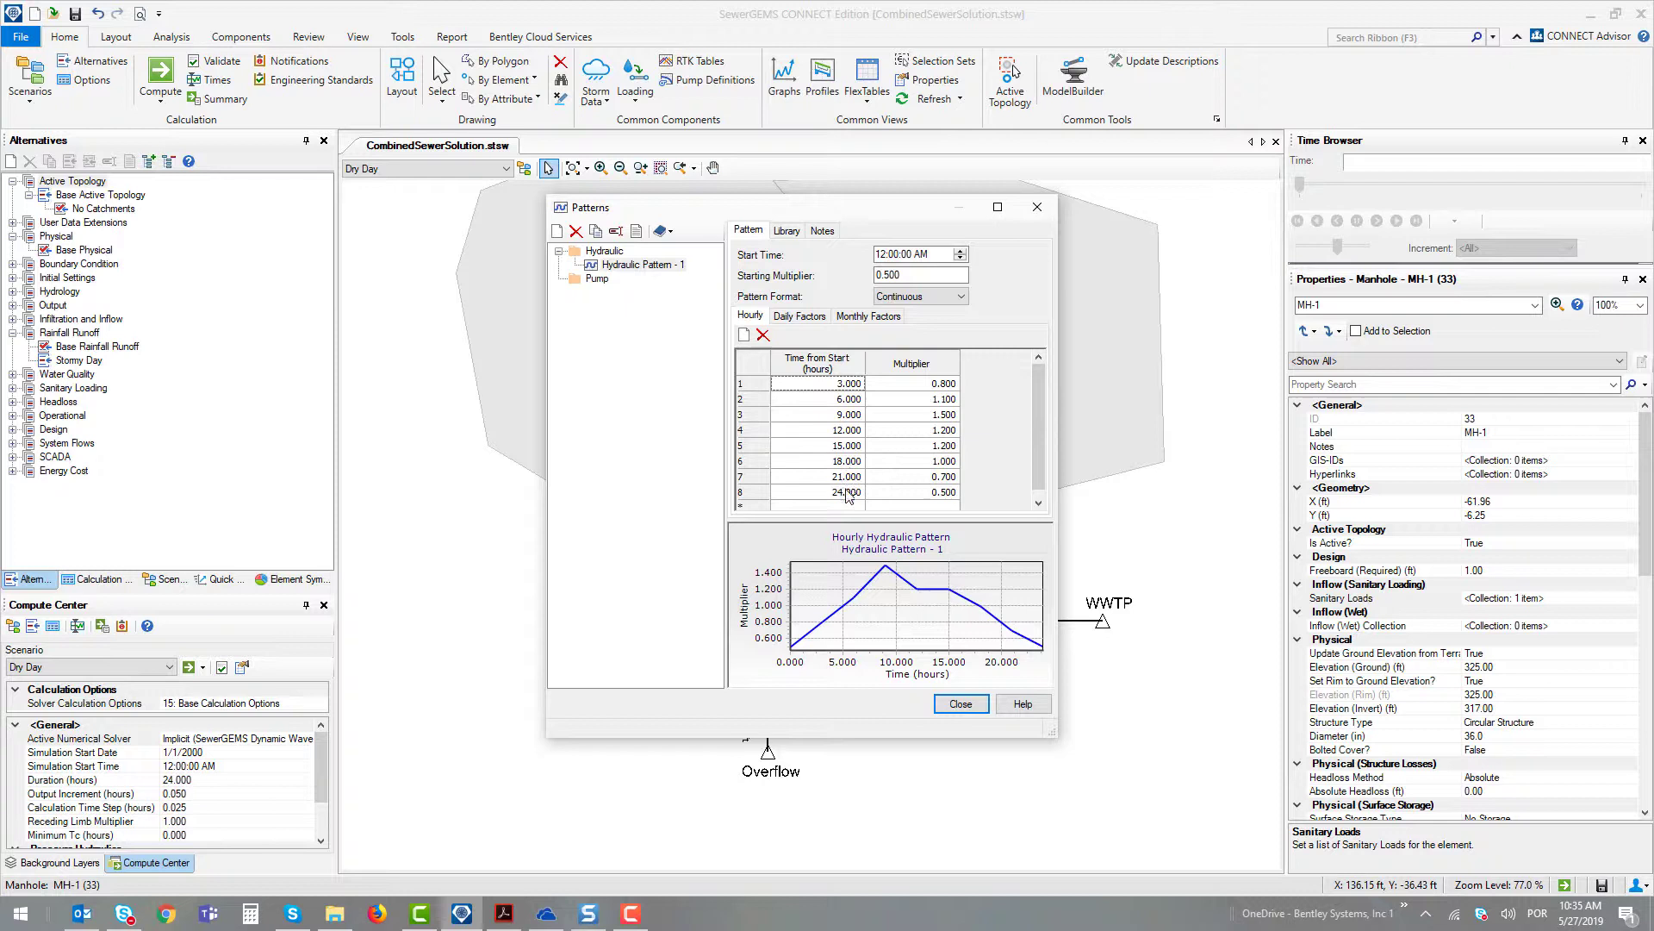
pyautogui.press('Down')
pyautogui.press('Down')
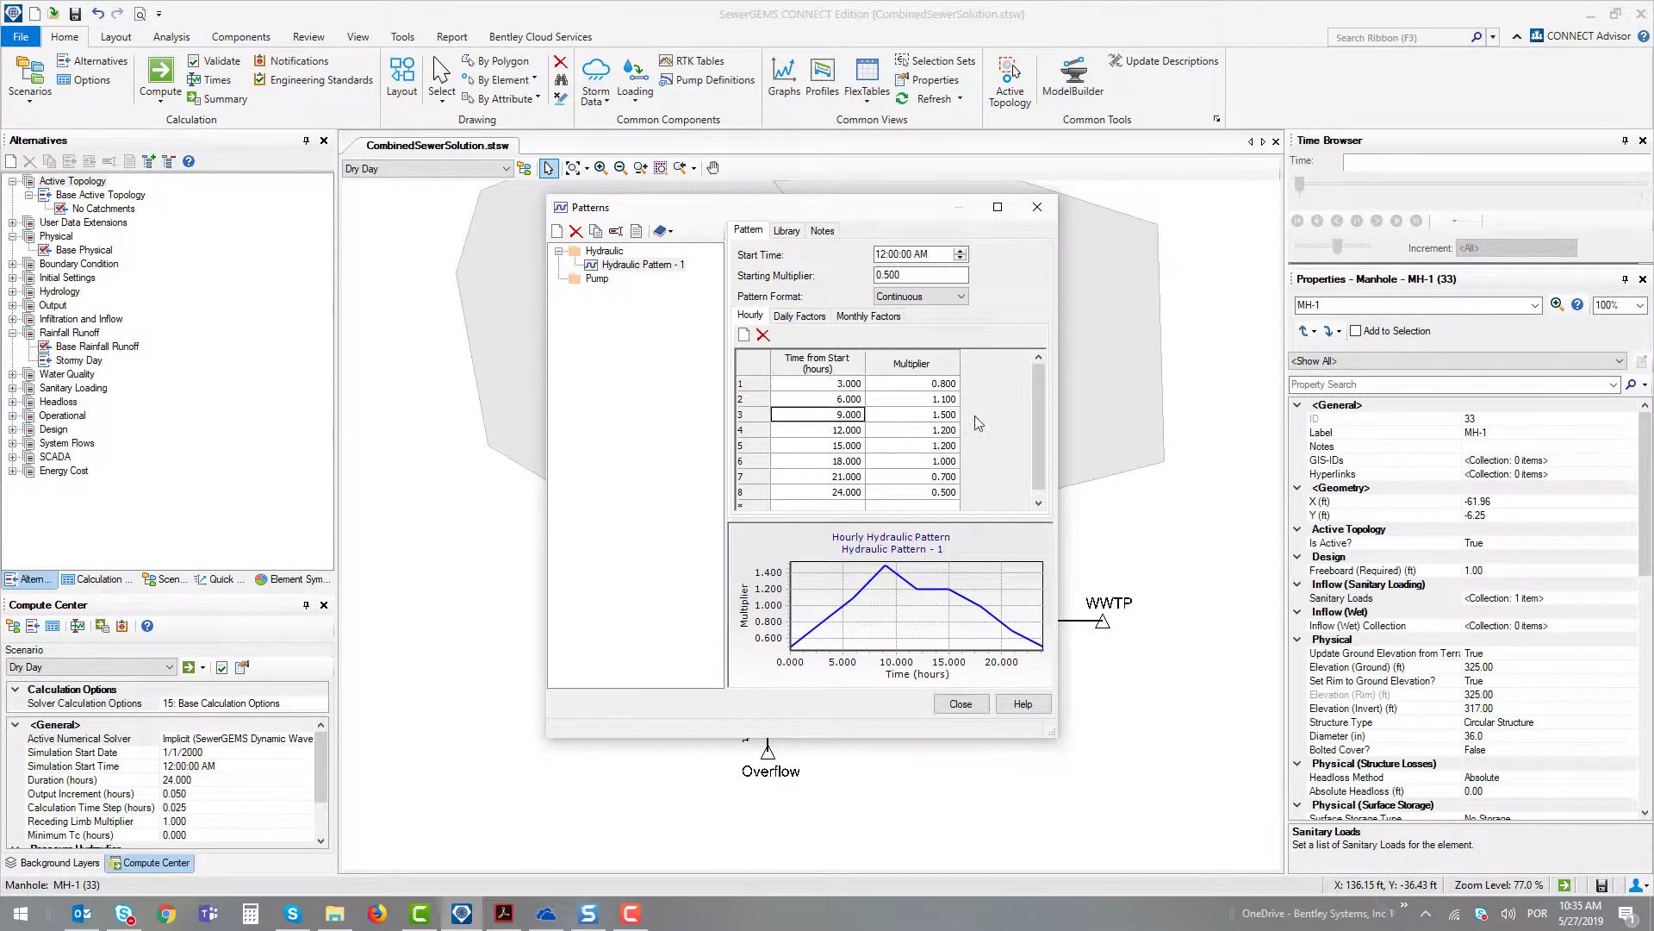
pyautogui.press('Right')
pyautogui.click(961, 705)
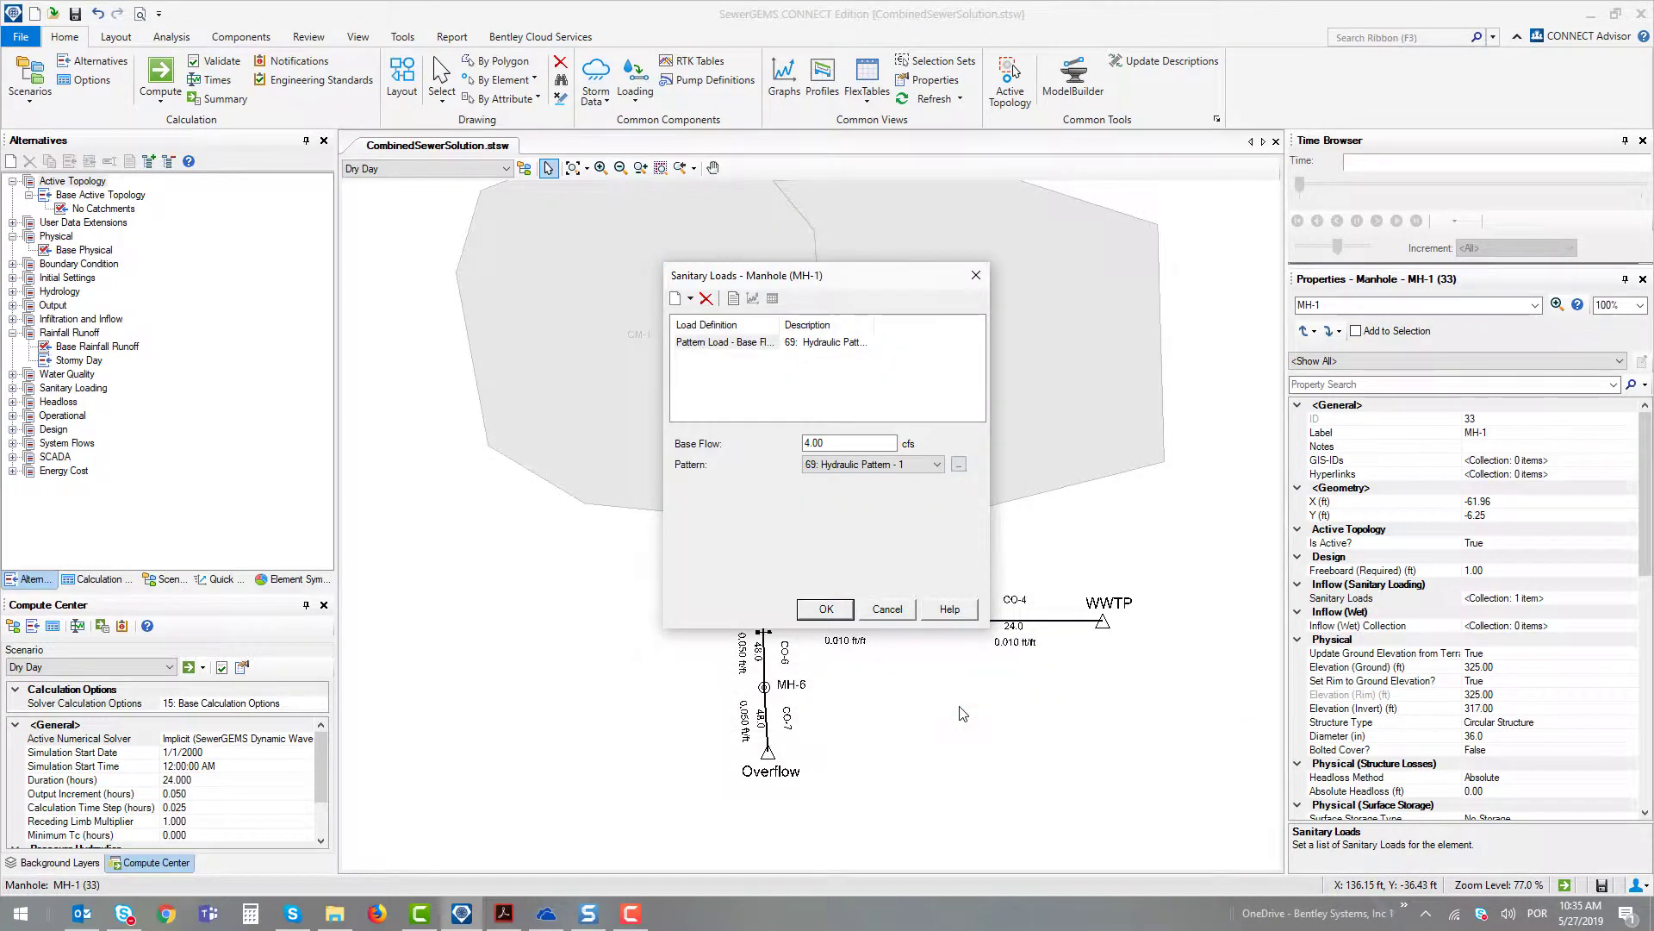
pyautogui.click(826, 610)
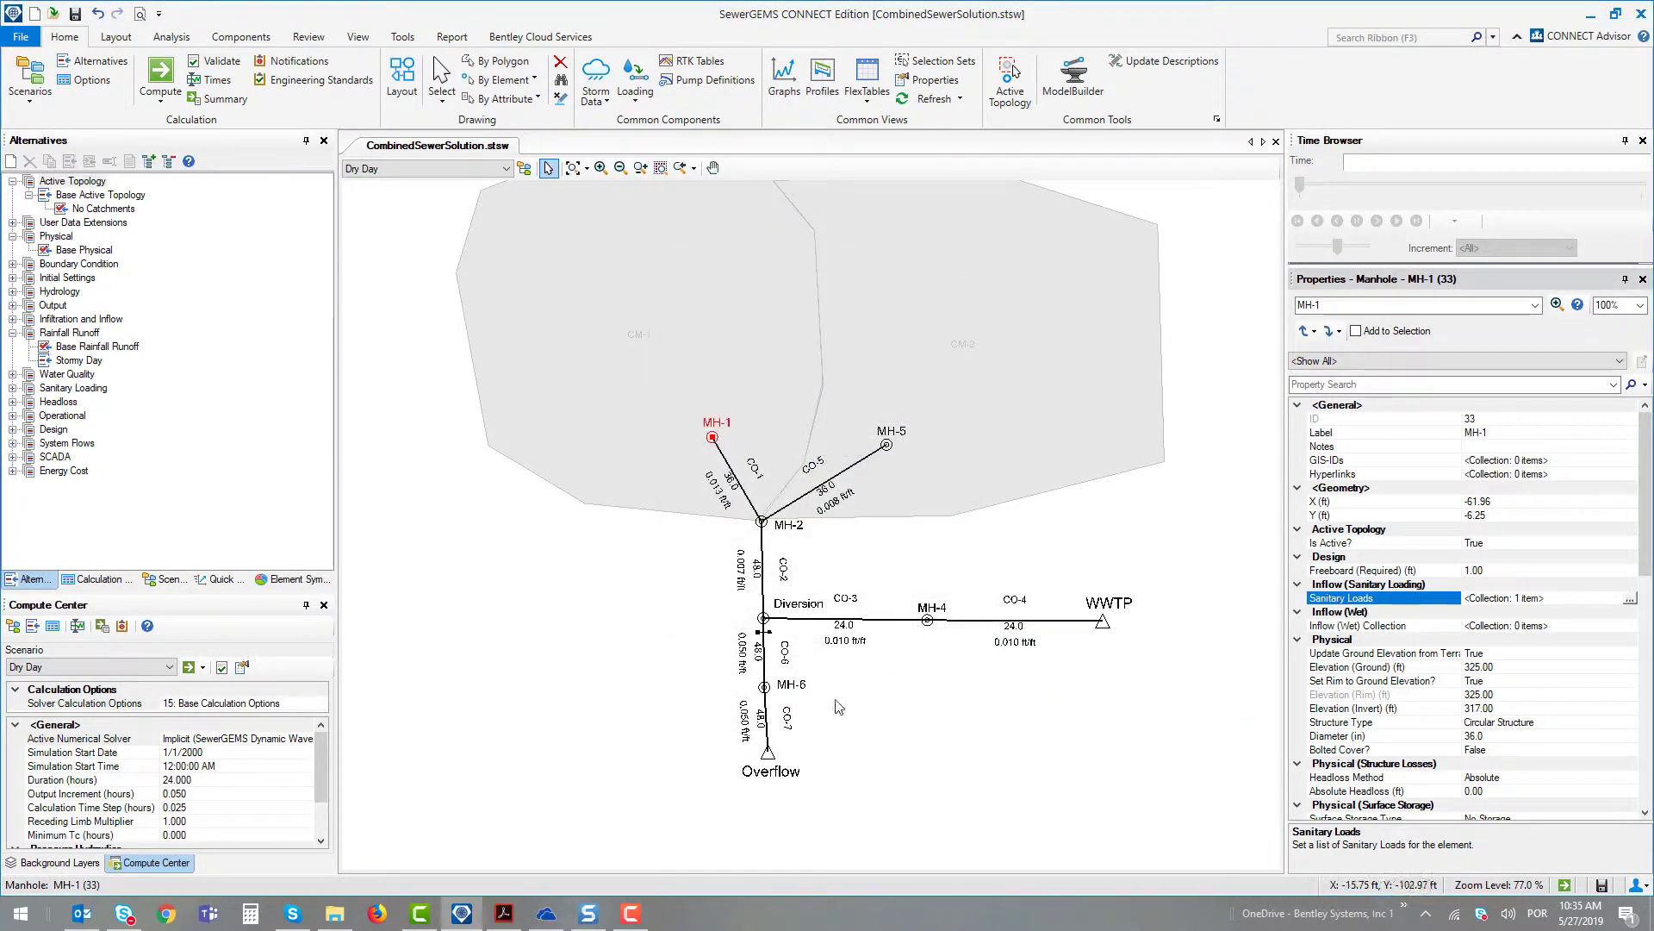
# Step: Select conduit CO-6 below the Diversion and view its start control structure, Control Structure - 1
pyautogui.scroll(2, 700, 491)
pyautogui.scroll(2, 700, 491)
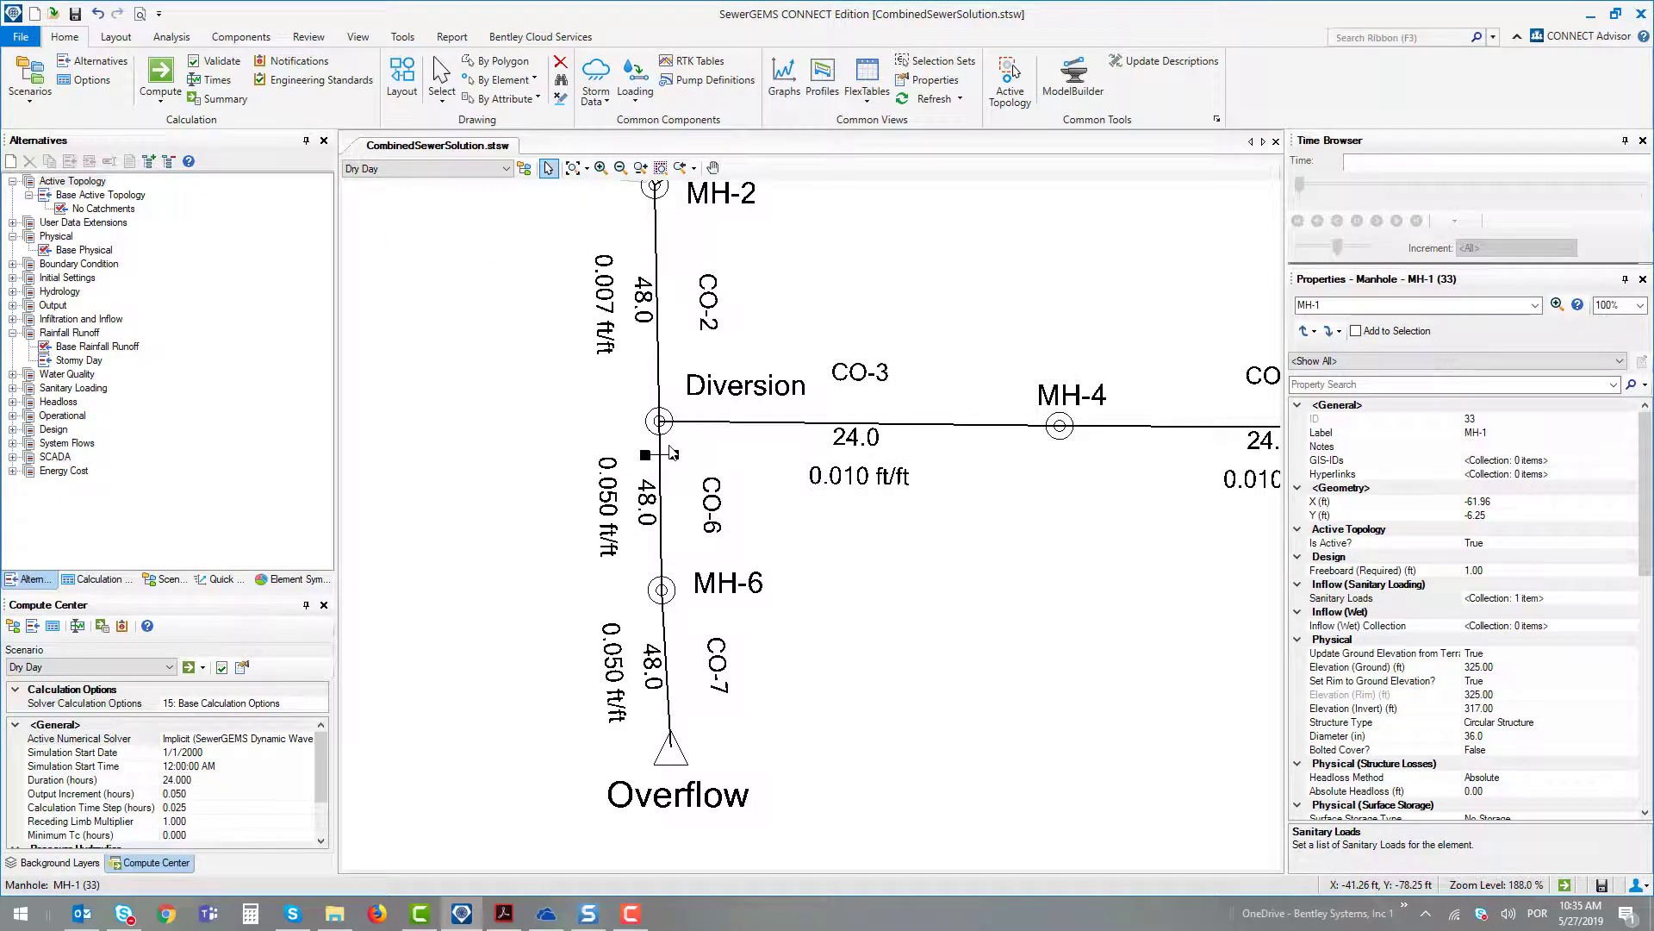
pyautogui.click(660, 422)
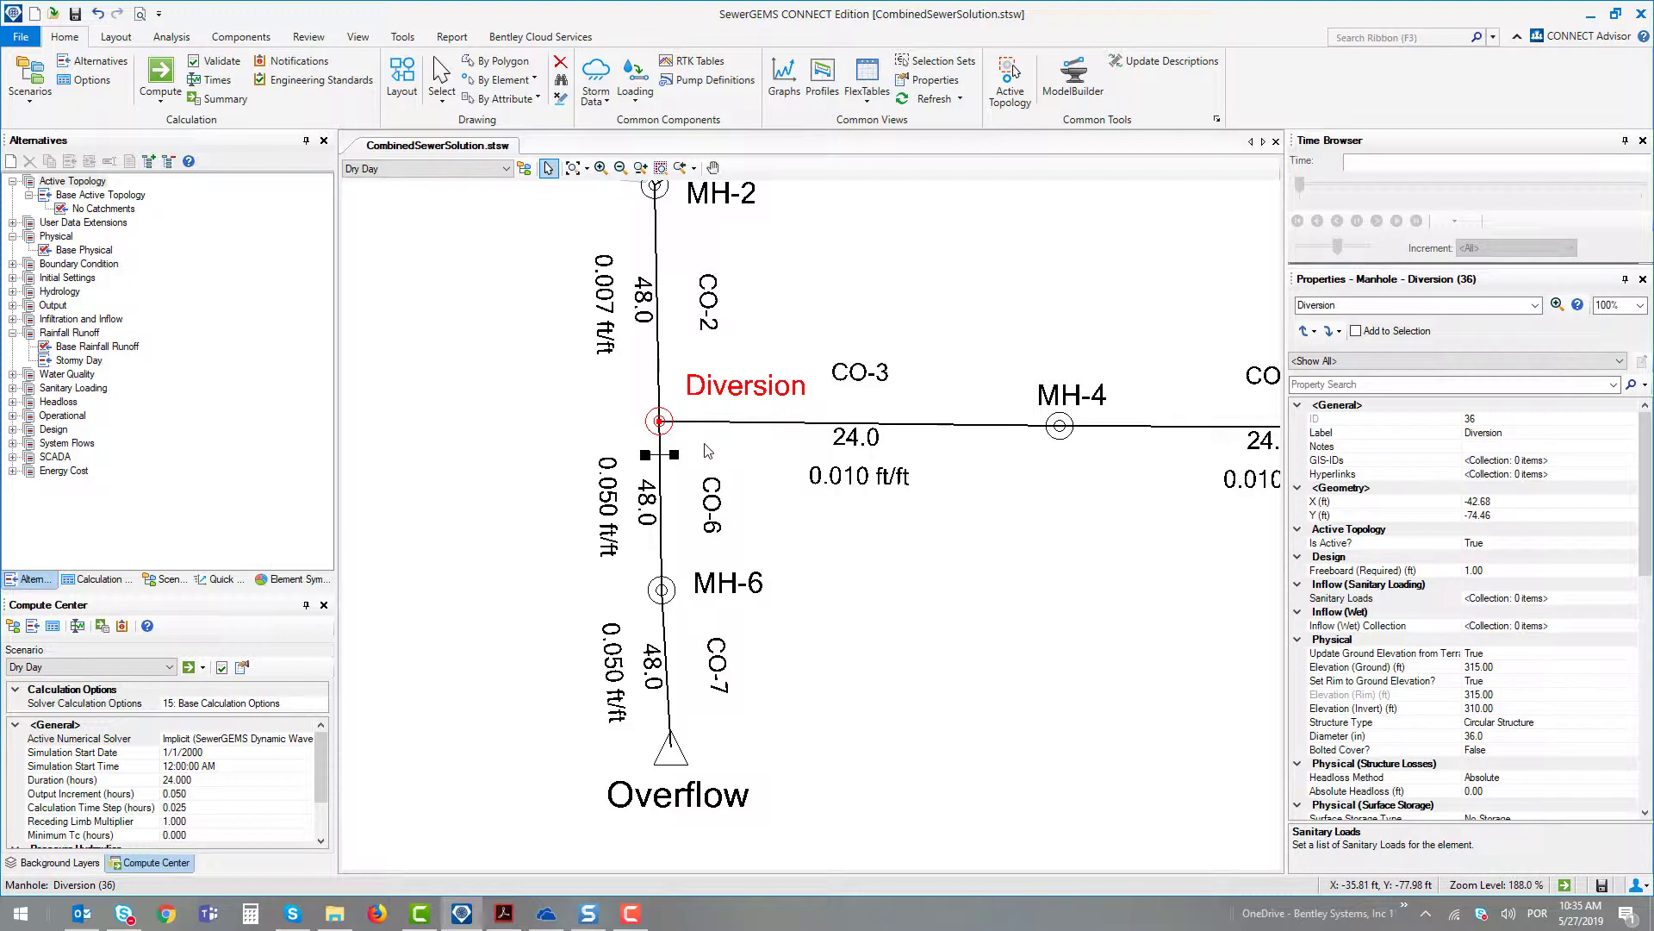
pyautogui.click(661, 478)
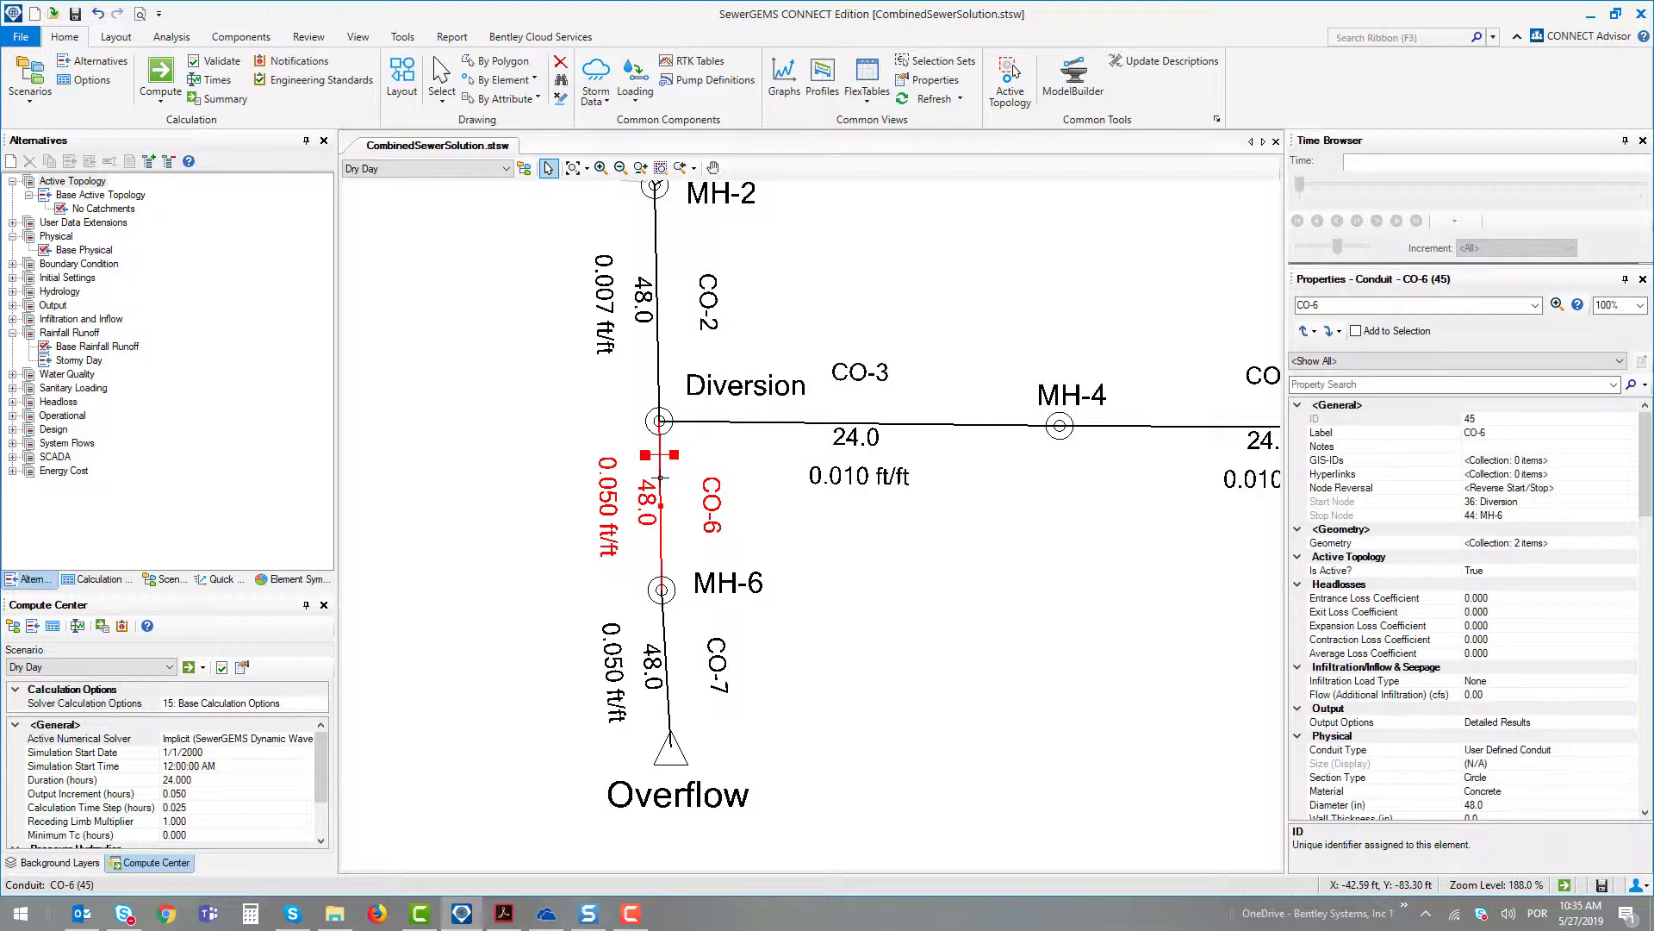
pyautogui.scroll(2, 683, 515)
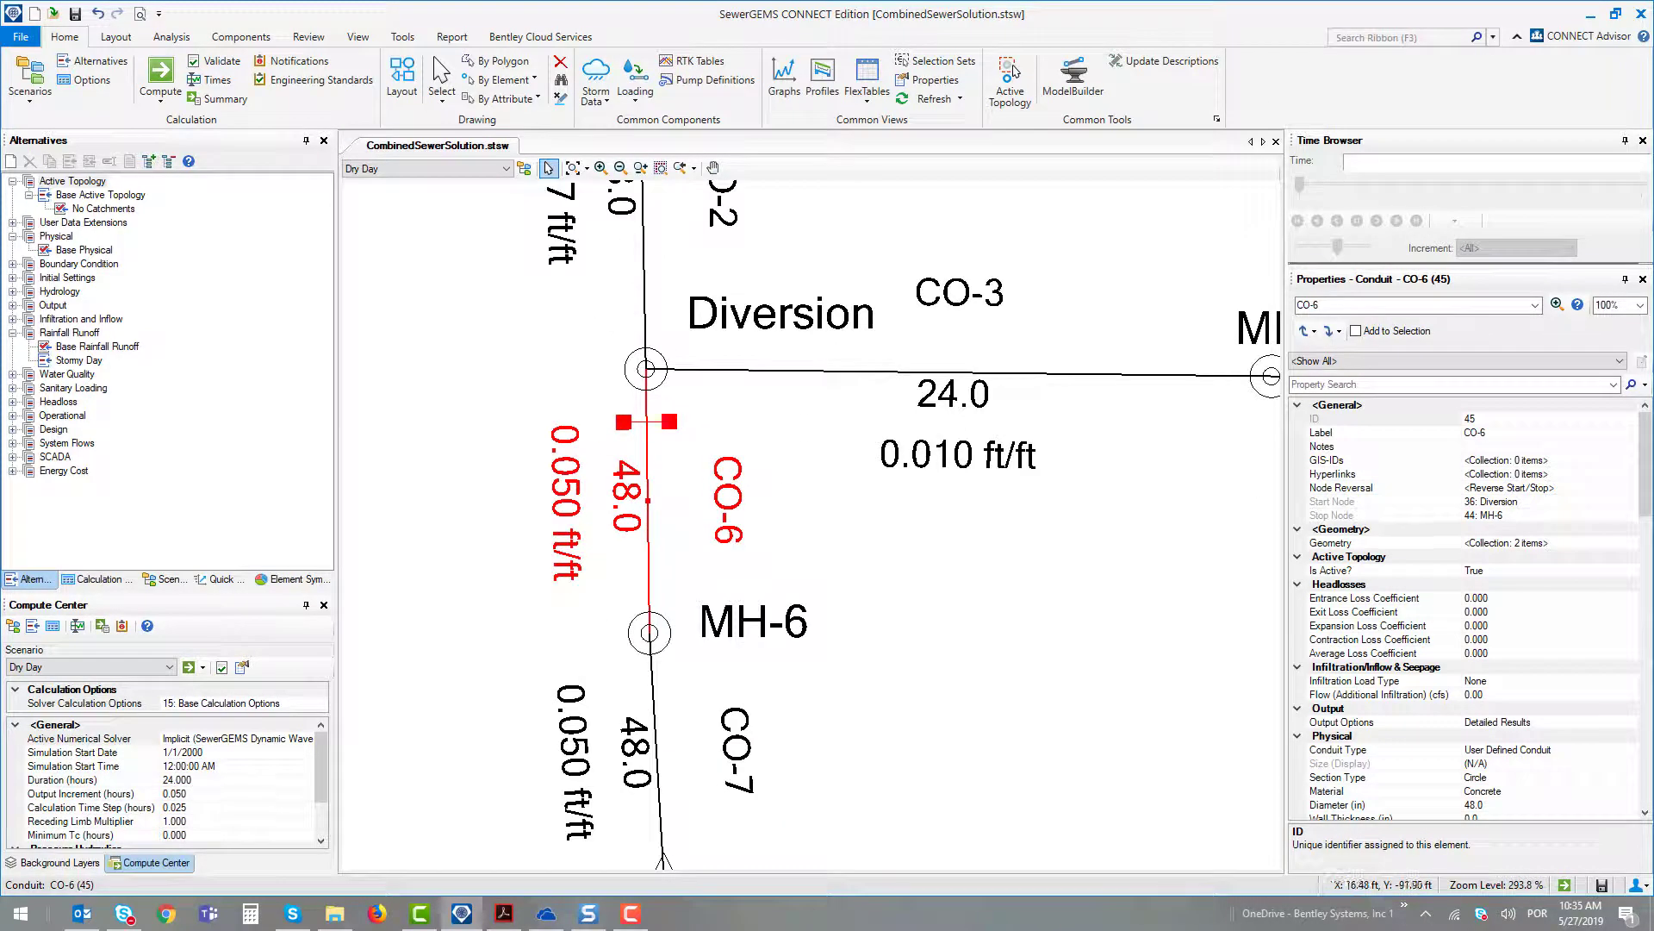
pyautogui.scroll(-15, 1524, 636)
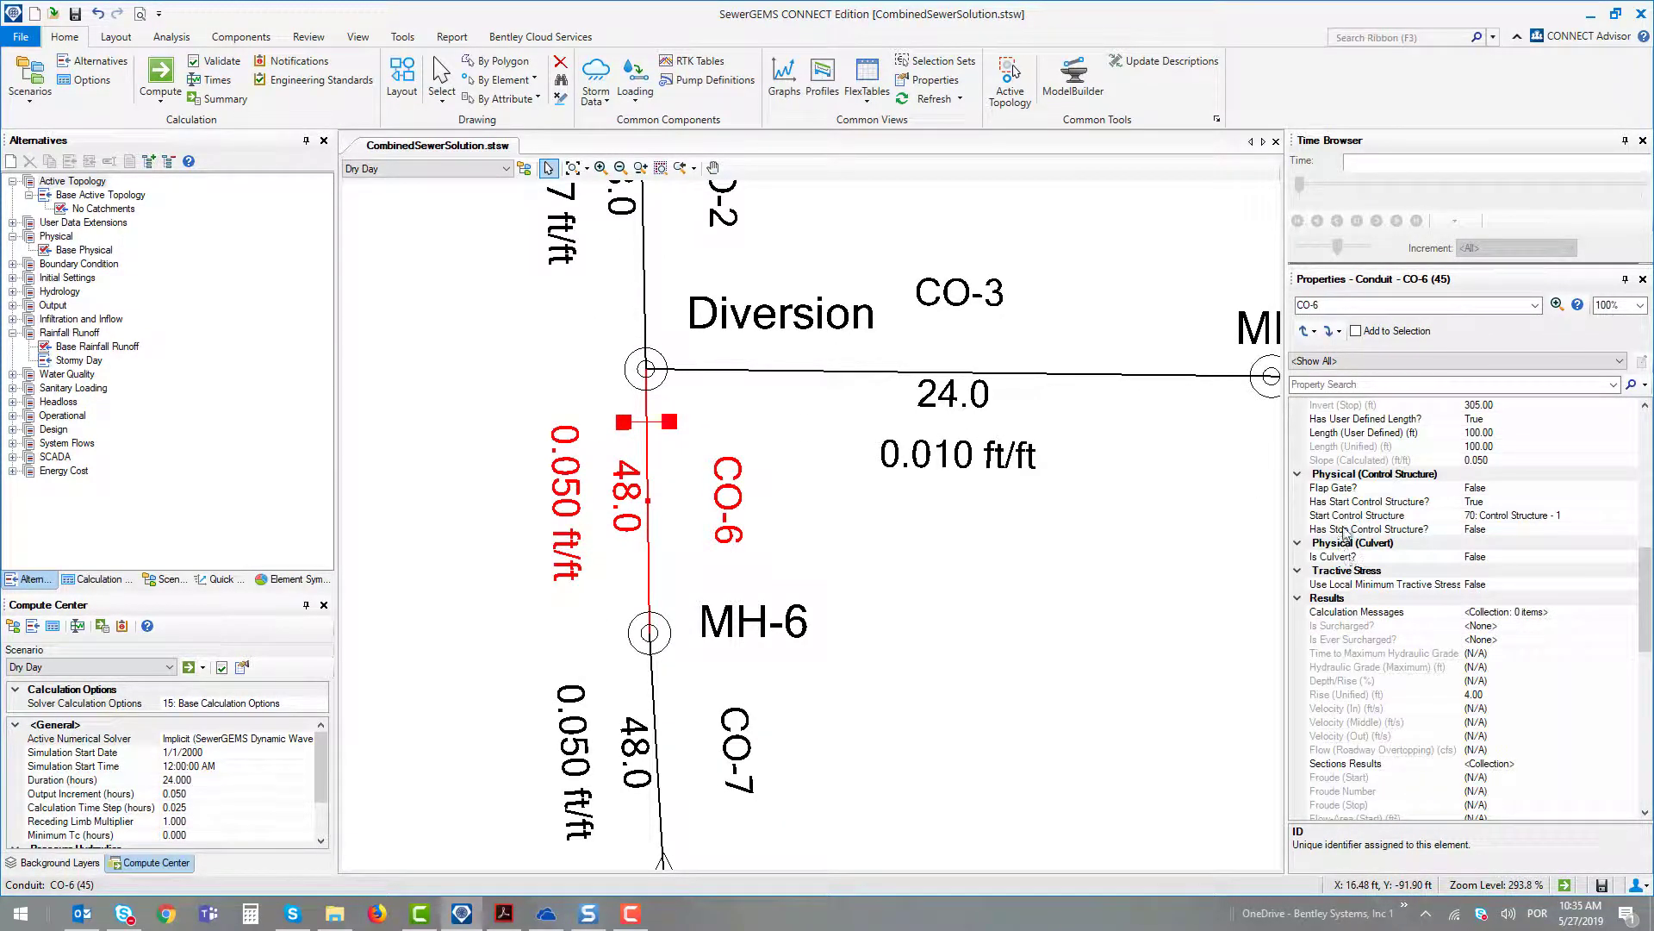
pyautogui.click(1349, 516)
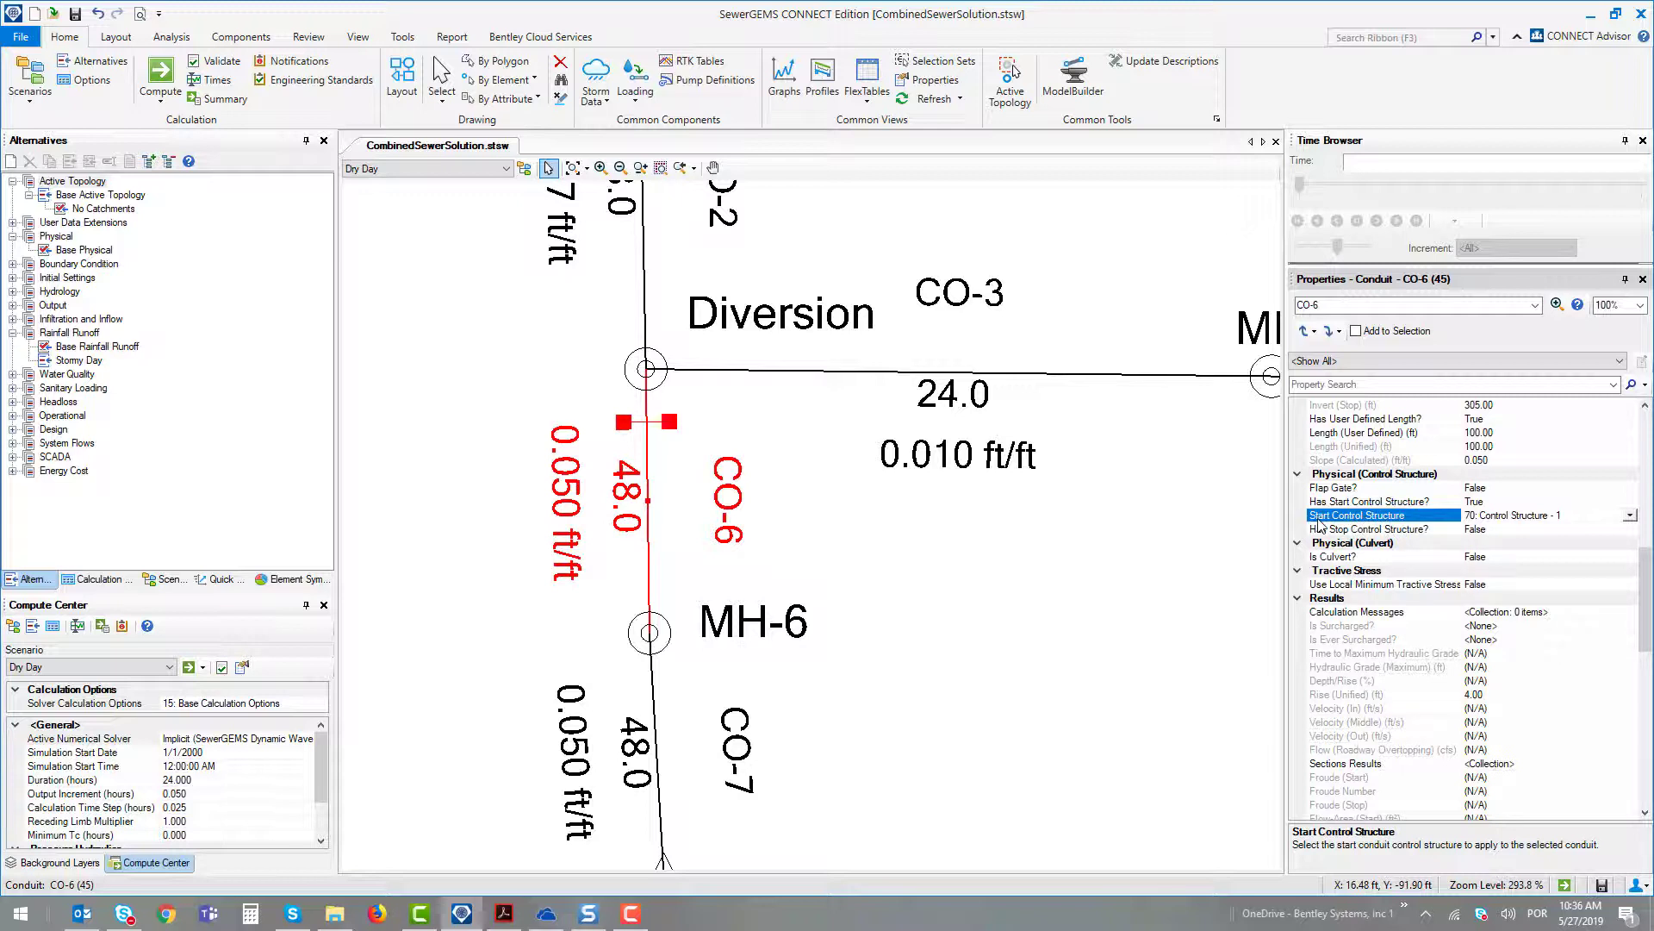
# Step: Review CO-6's side weir control structure, confirming its 311.00 ft crest elevation, then close the editor
pyautogui.click(1617, 516)
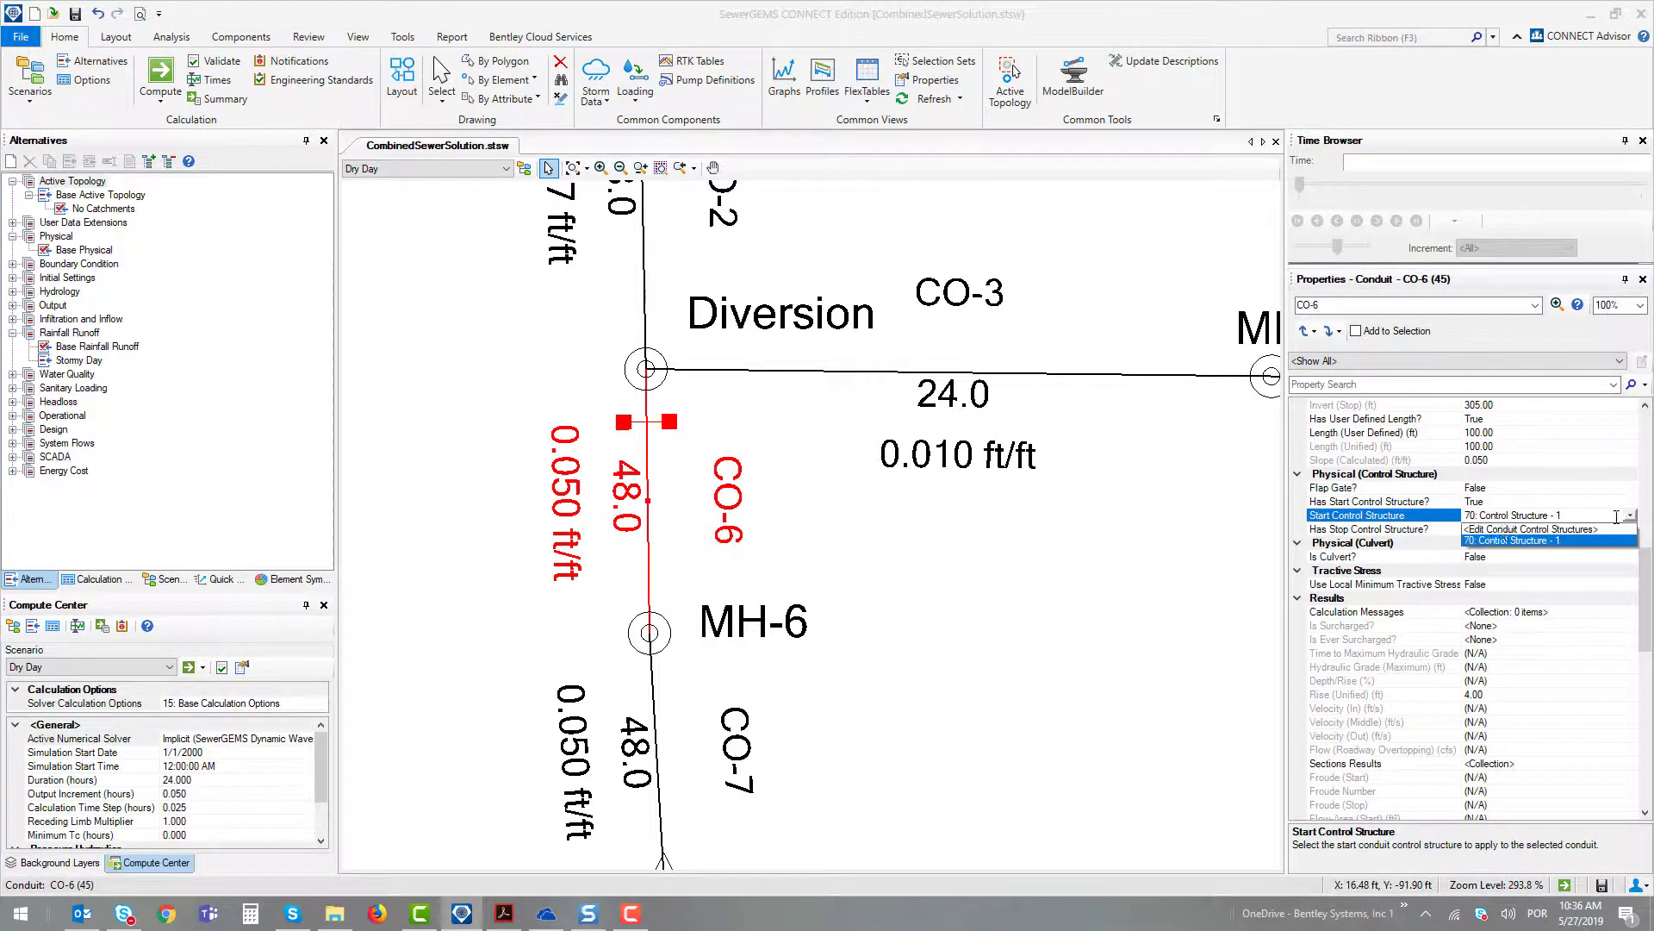
pyautogui.click(1516, 529)
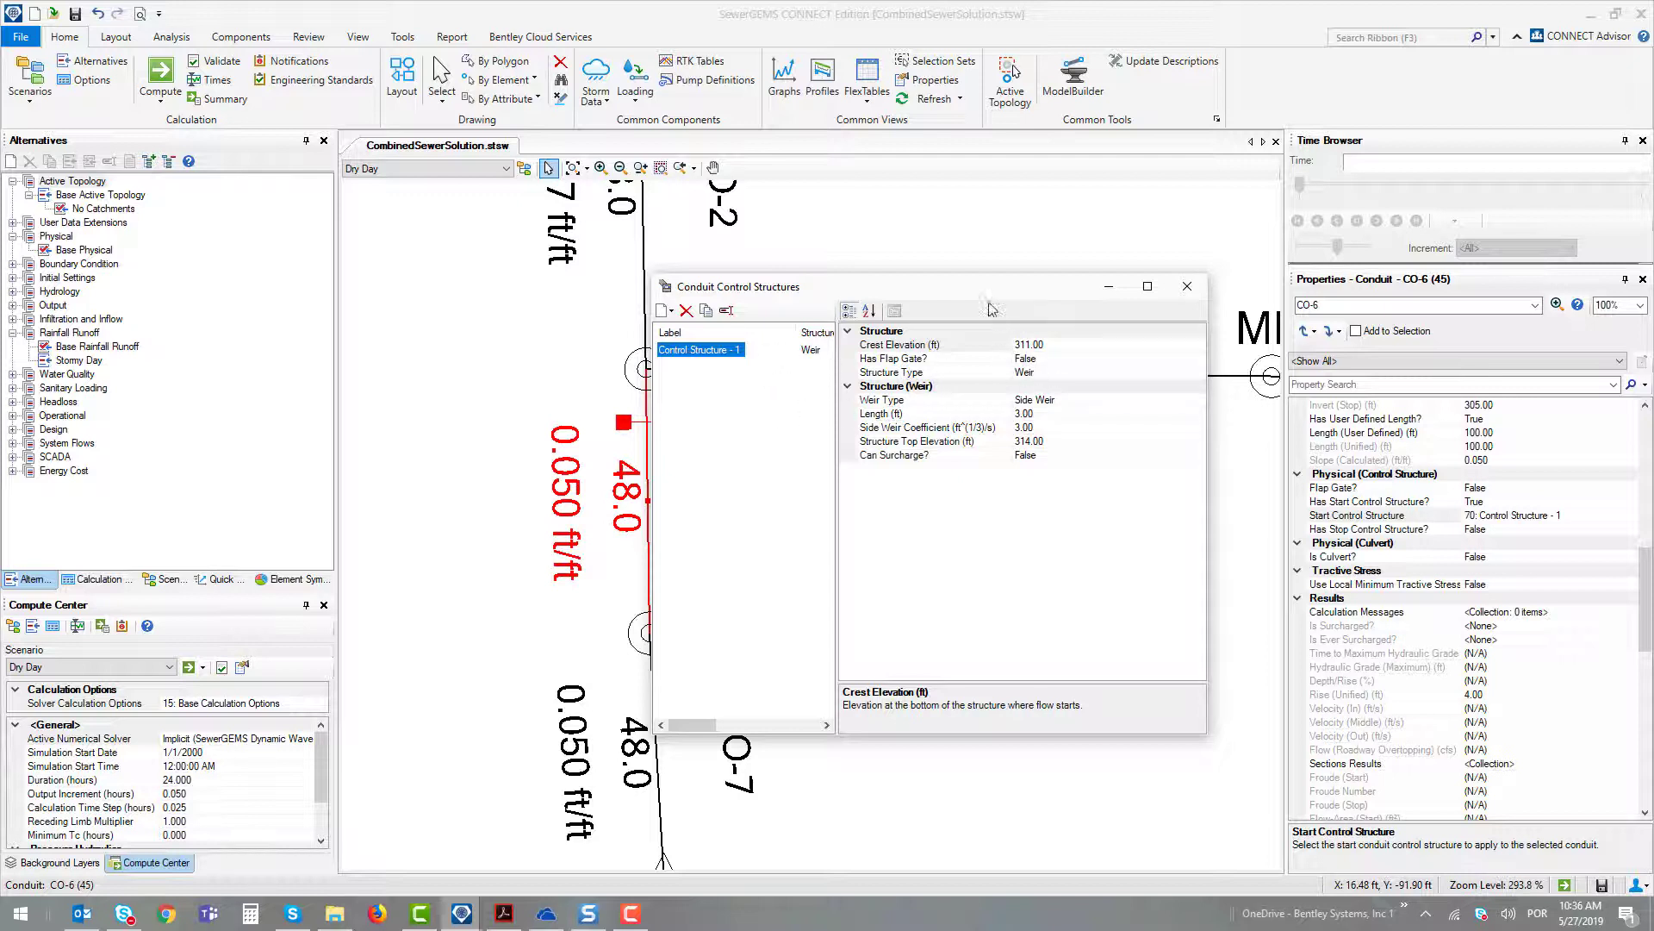
pyautogui.moveTo(970, 284); pyautogui.dragTo(1004, 214)
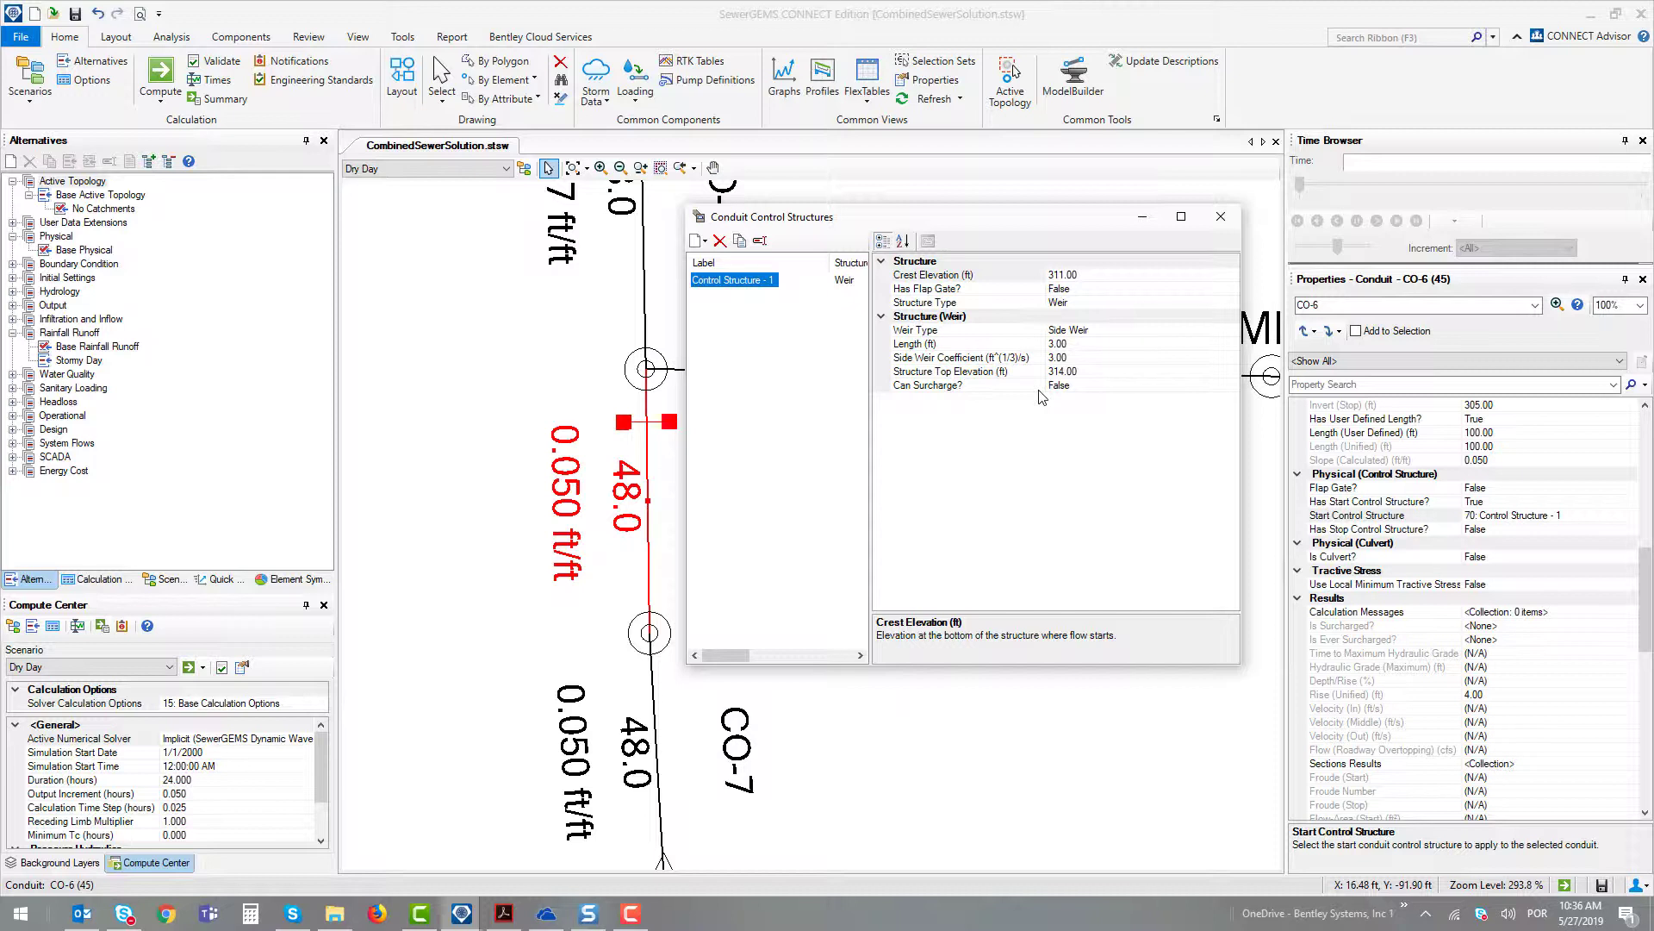
pyautogui.click(1064, 276)
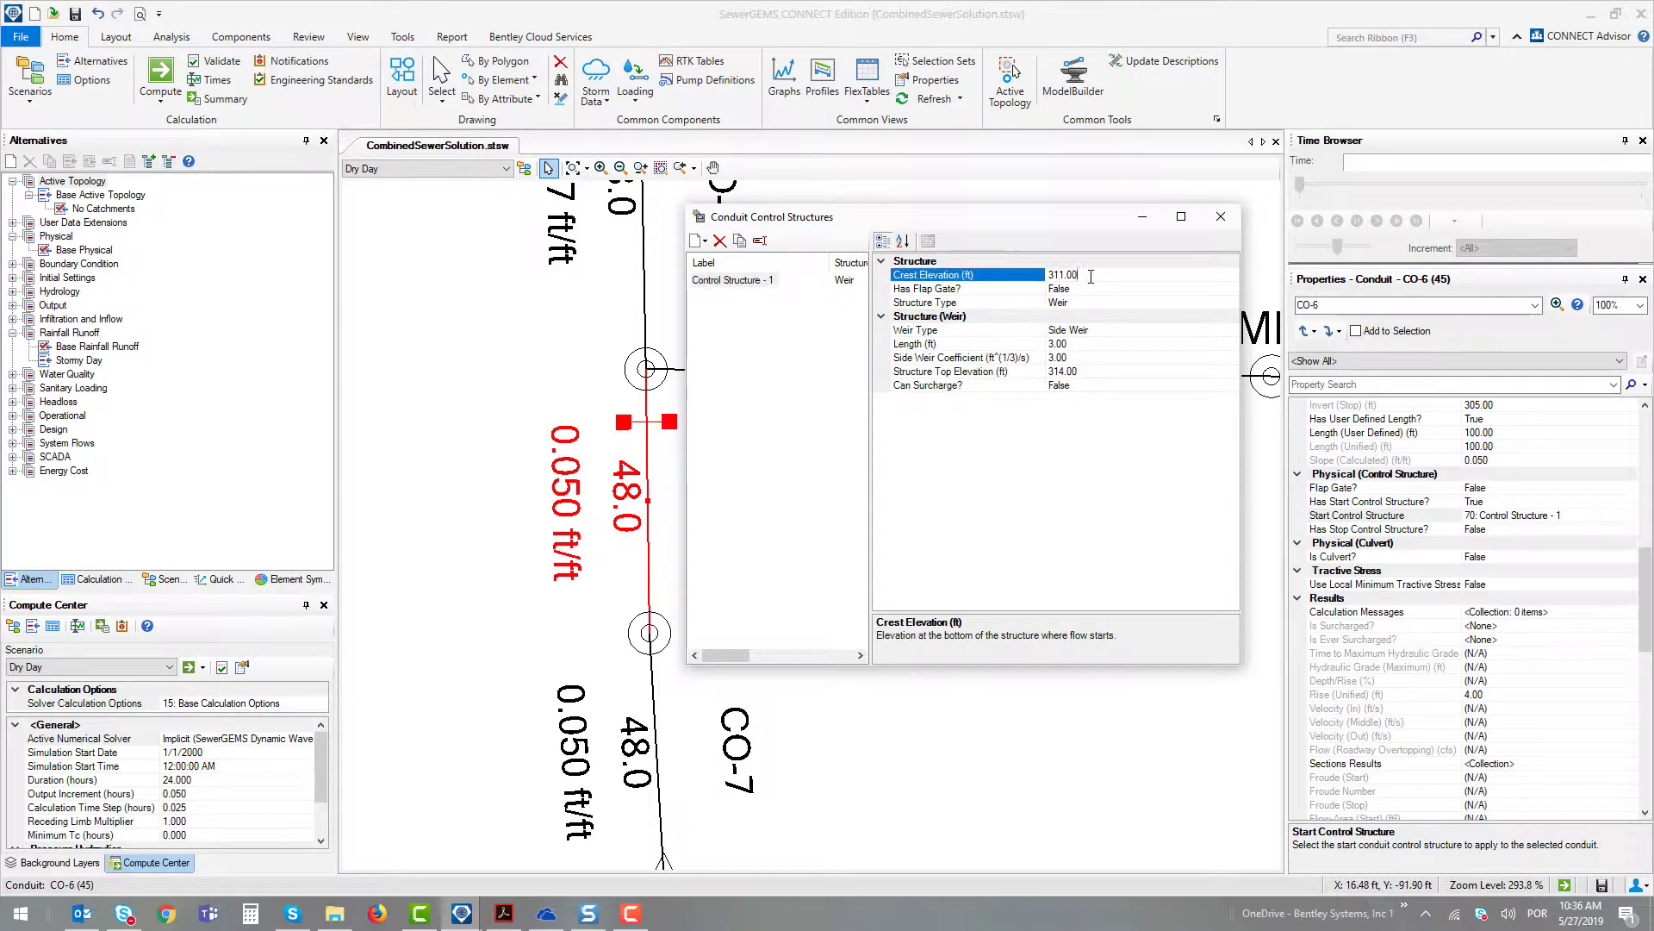
pyautogui.doubleClick(1053, 275)
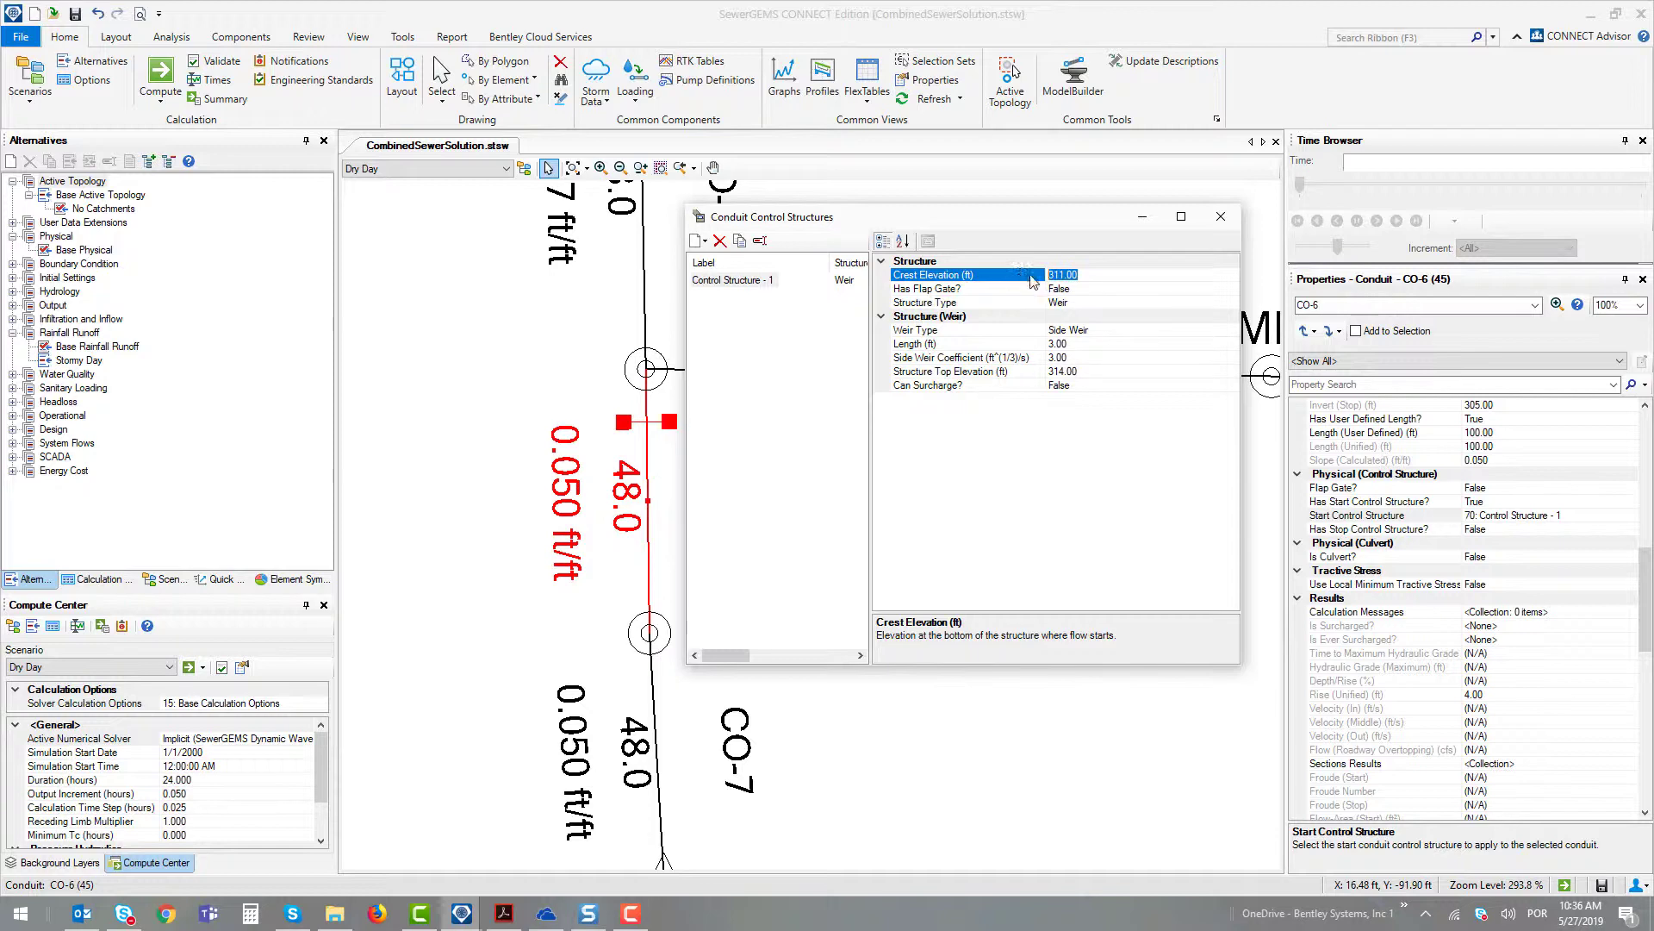
pyautogui.click(1220, 221)
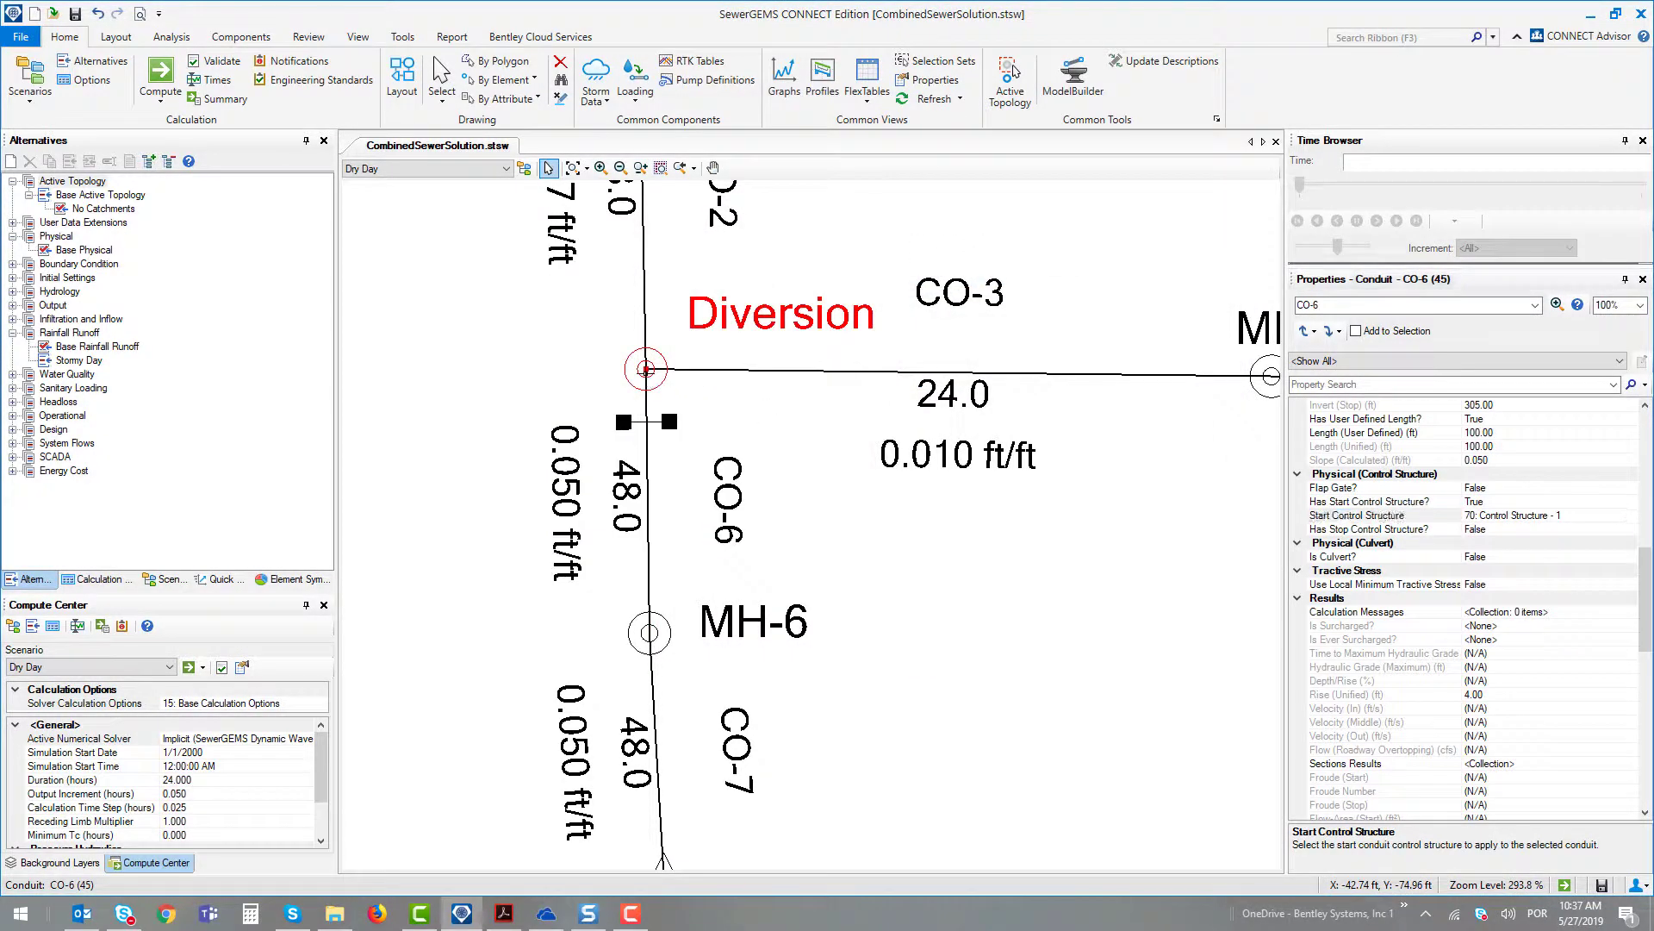
# Step: Select the Diversion manhole and check its 310.00 ft invert elevation, then zoom out
pyautogui.click(645, 369)
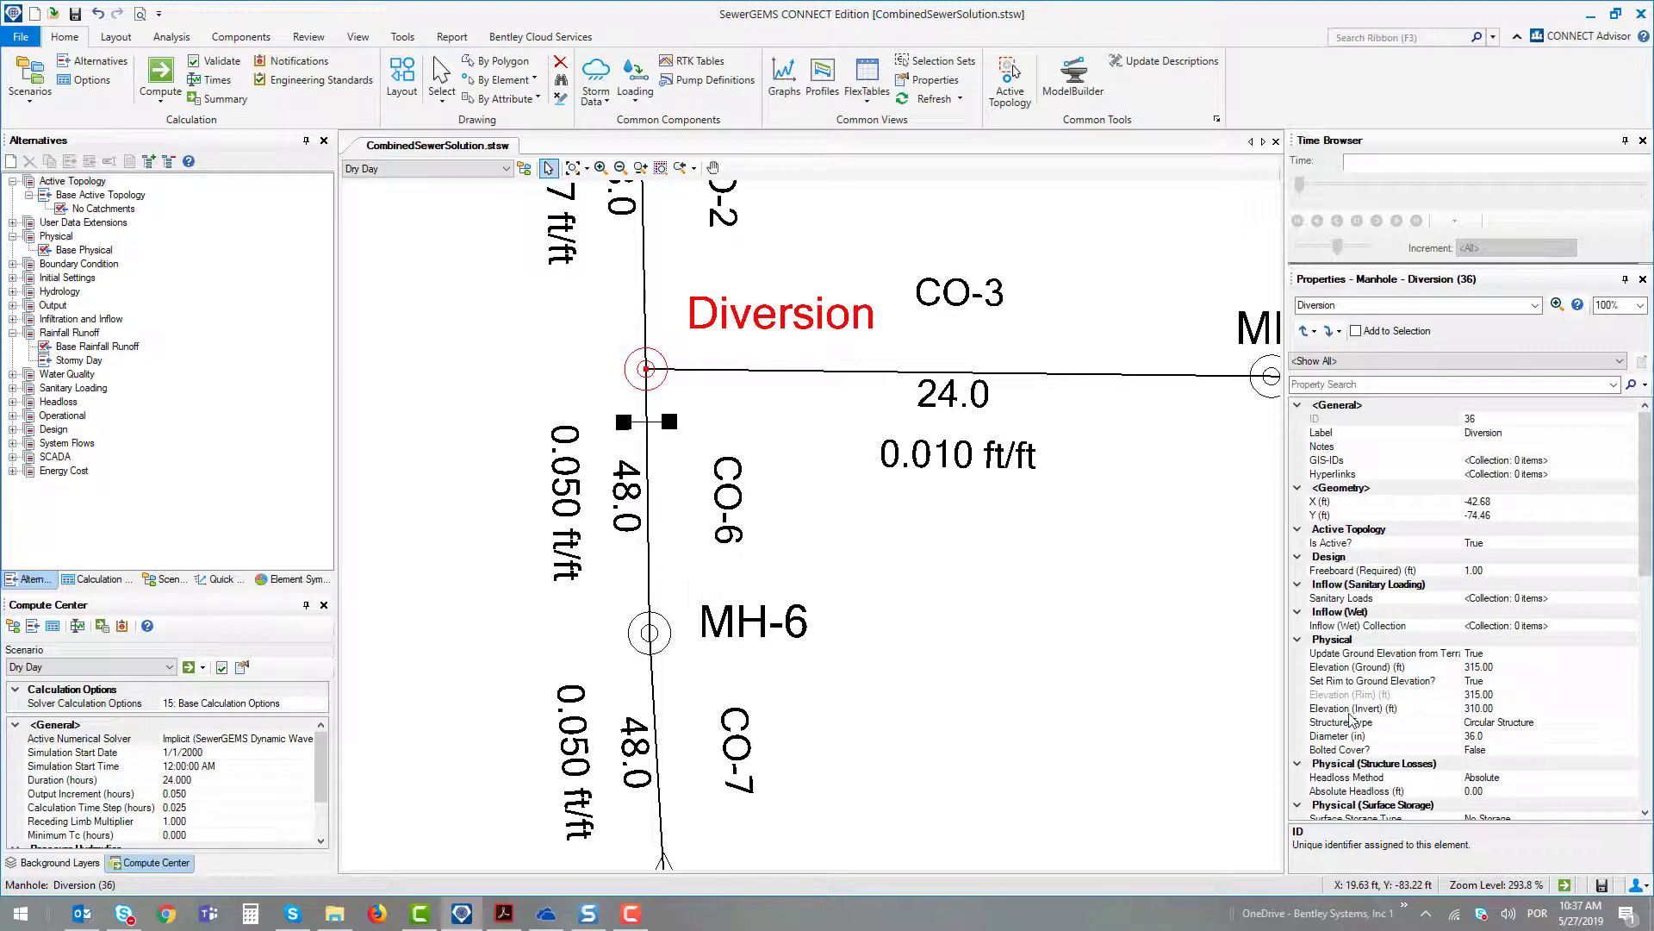
pyautogui.click(1495, 708)
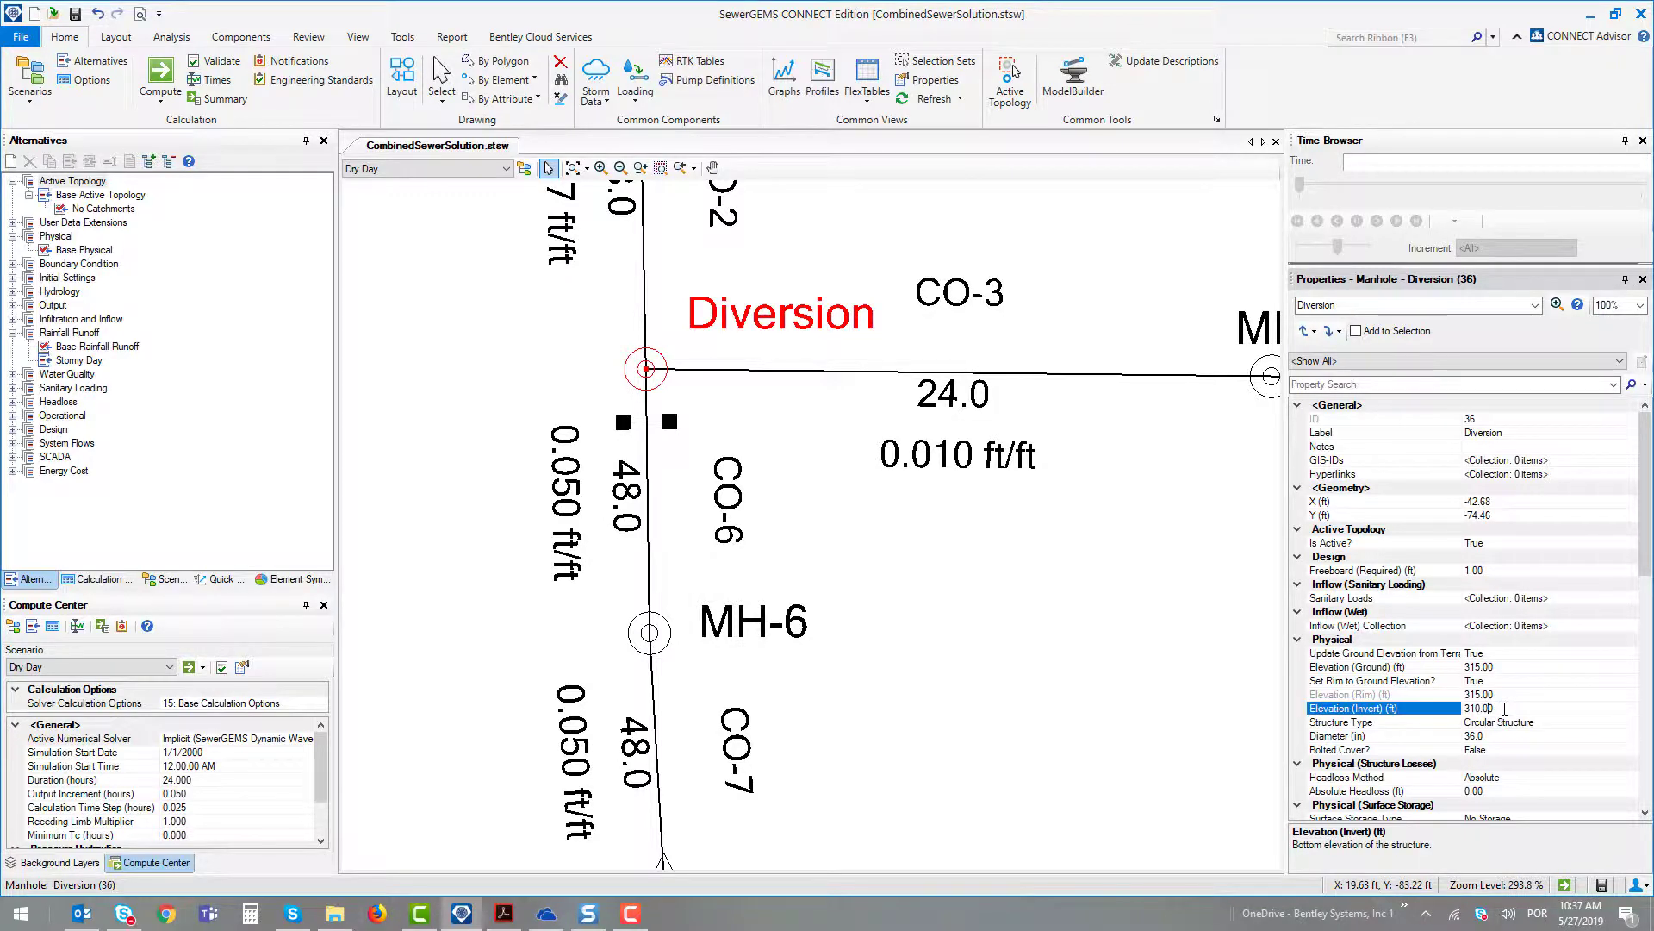
pyautogui.scroll(-5, 655, 534)
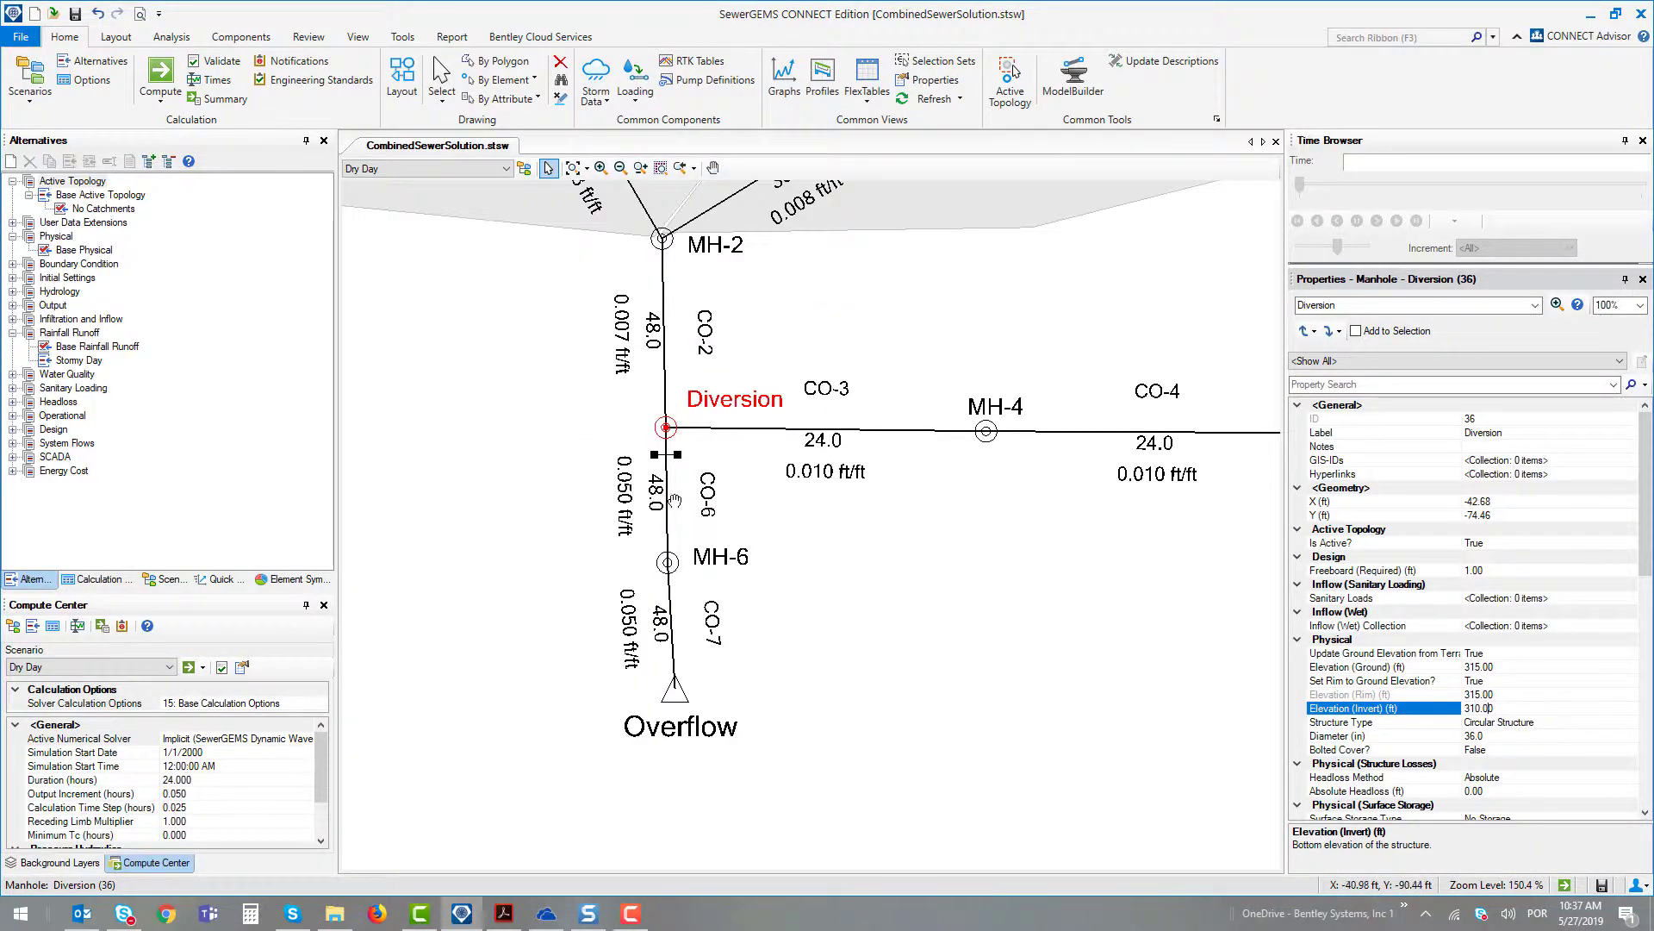
pyautogui.moveTo(659, 539); pyautogui.dragTo(735, 441)
pyautogui.scroll(1, 703, 661)
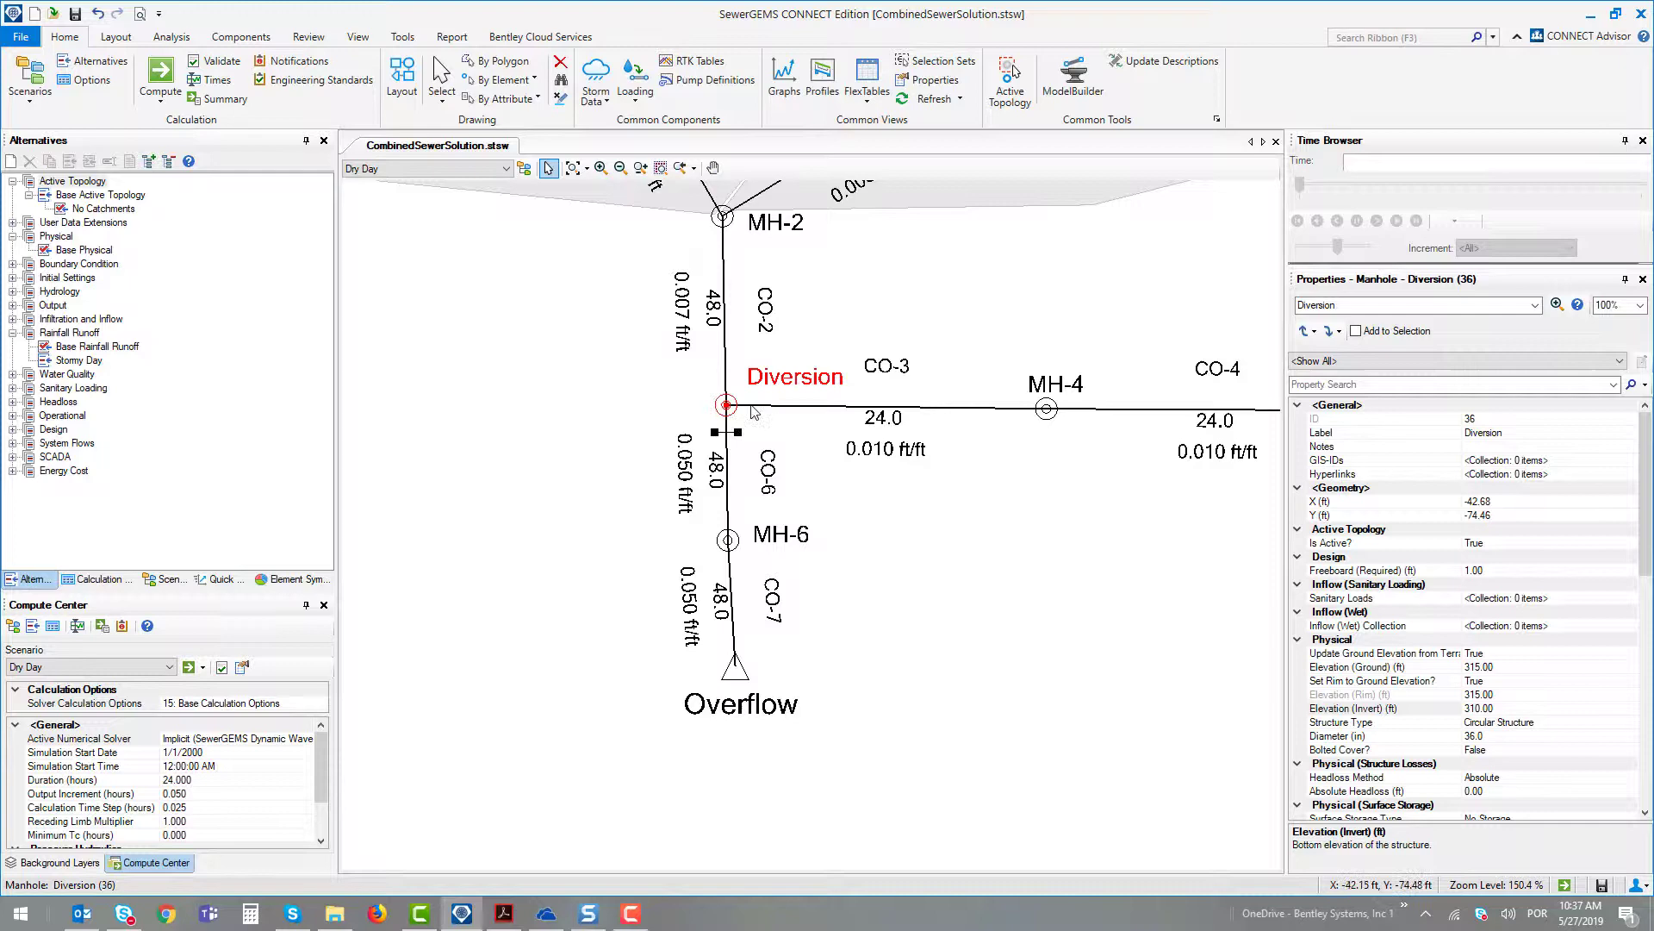
# Step: Compute the Dry Day scenario and dismiss the calculation summary
pyautogui.moveTo(711, 407); pyautogui.dragTo(637, 498)
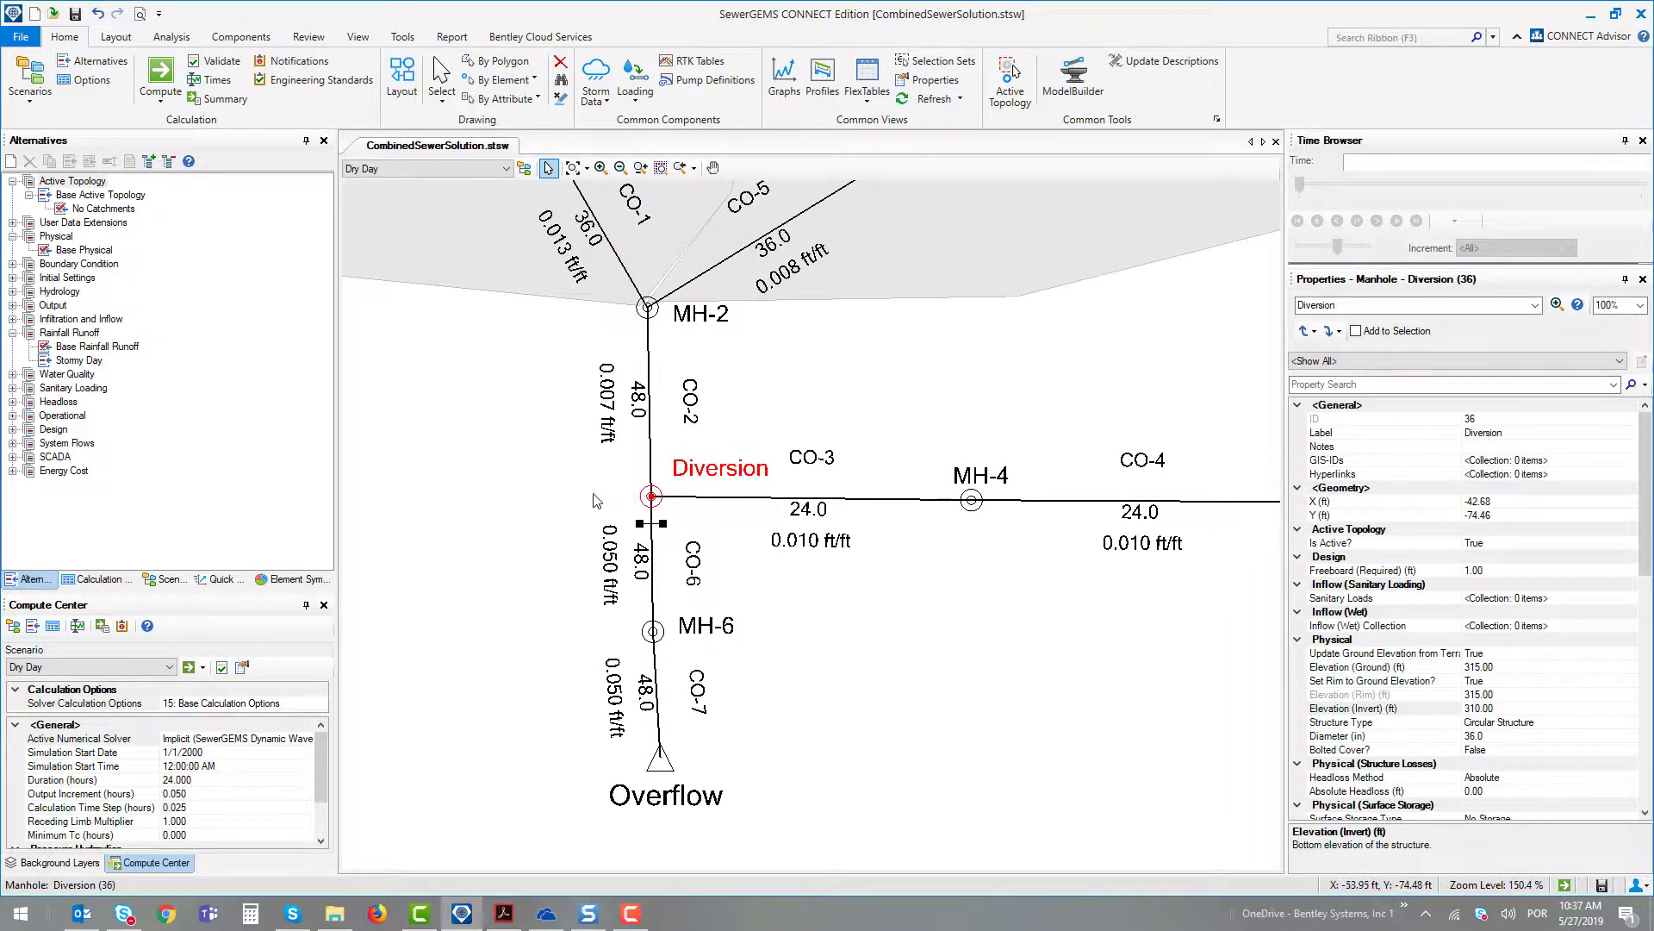
pyautogui.click(160, 79)
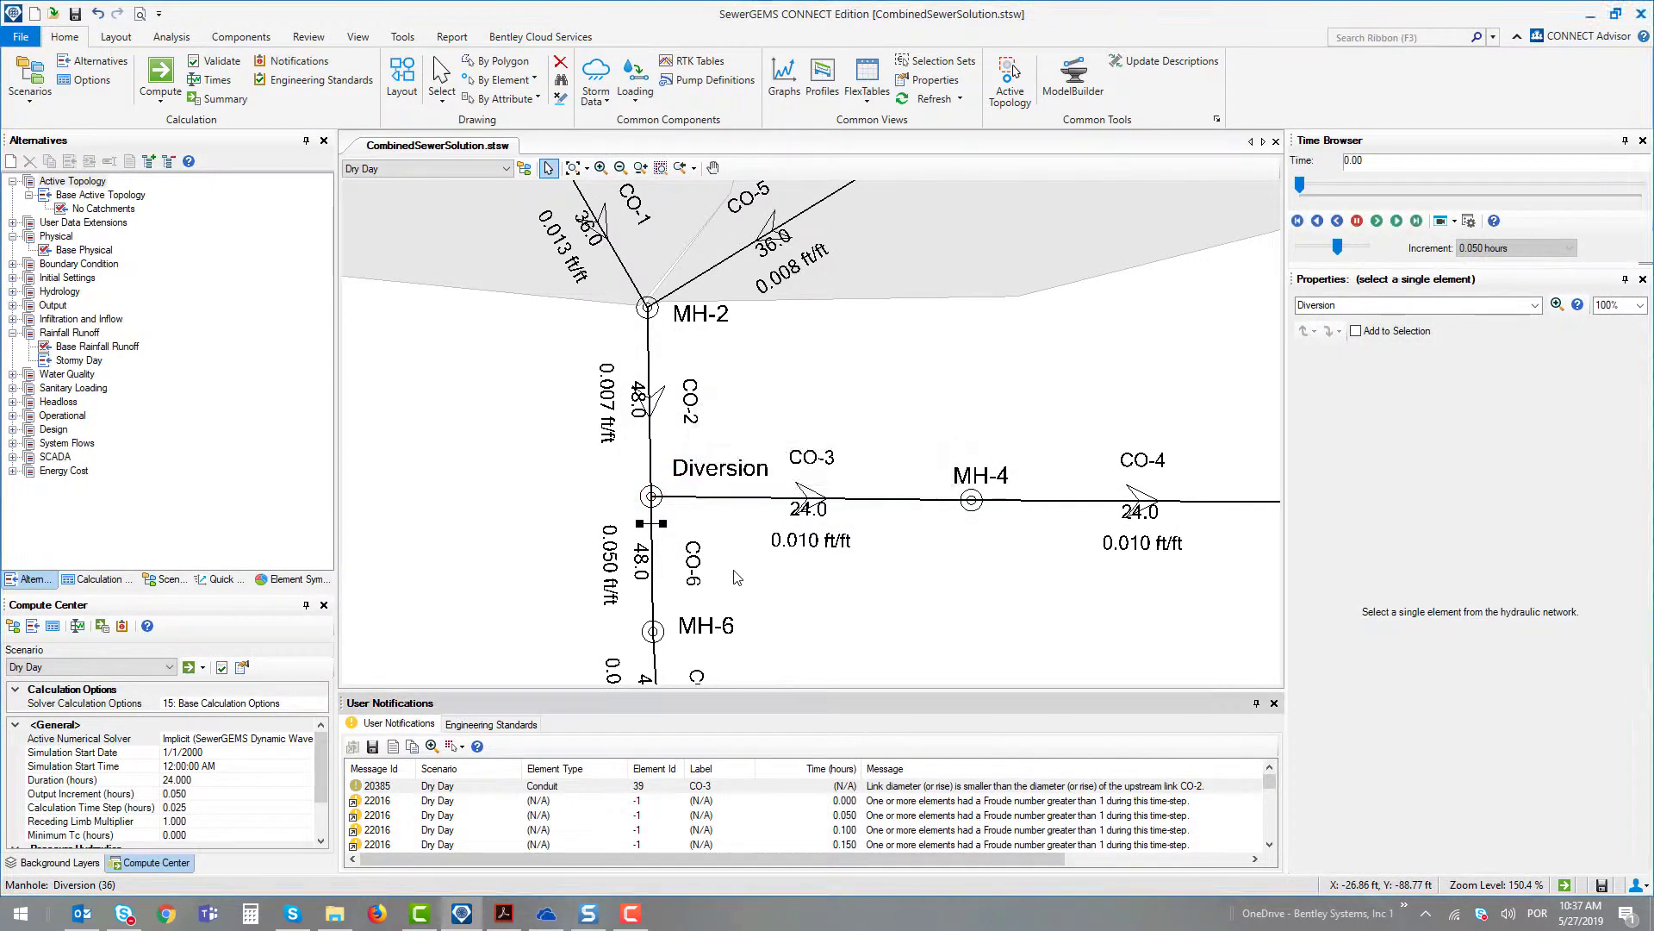
pyautogui.click(973, 566)
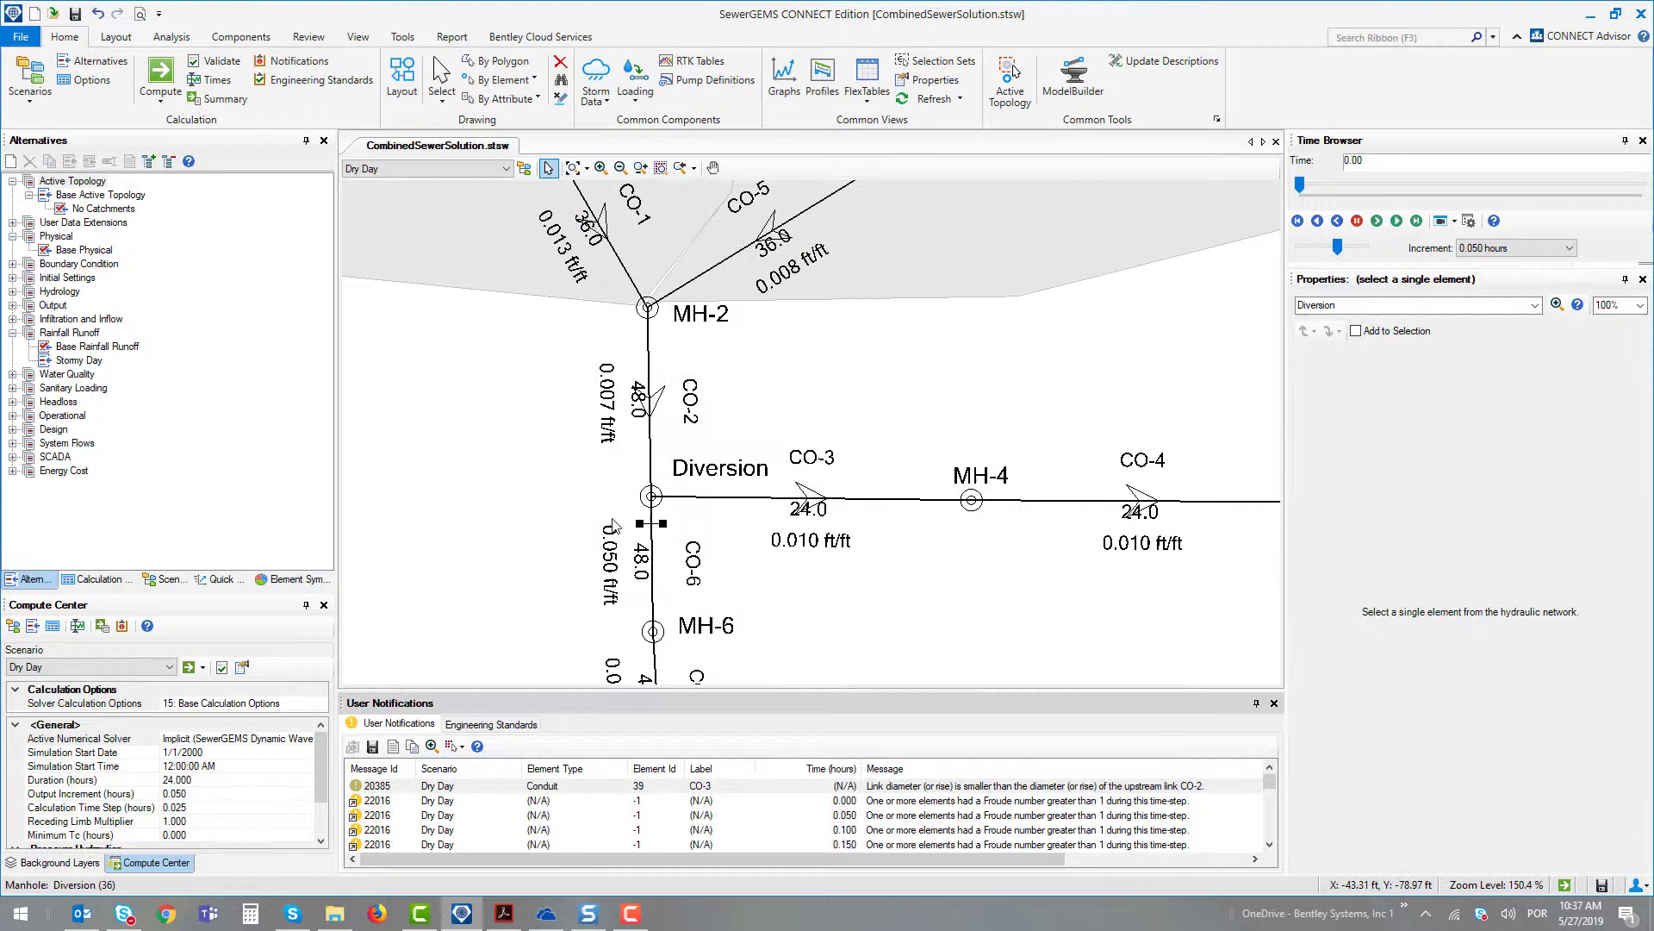
# Step: Bring the Diversion area into view and open the Quick Graph panel
pyautogui.moveTo(648, 531); pyautogui.dragTo(679, 326)
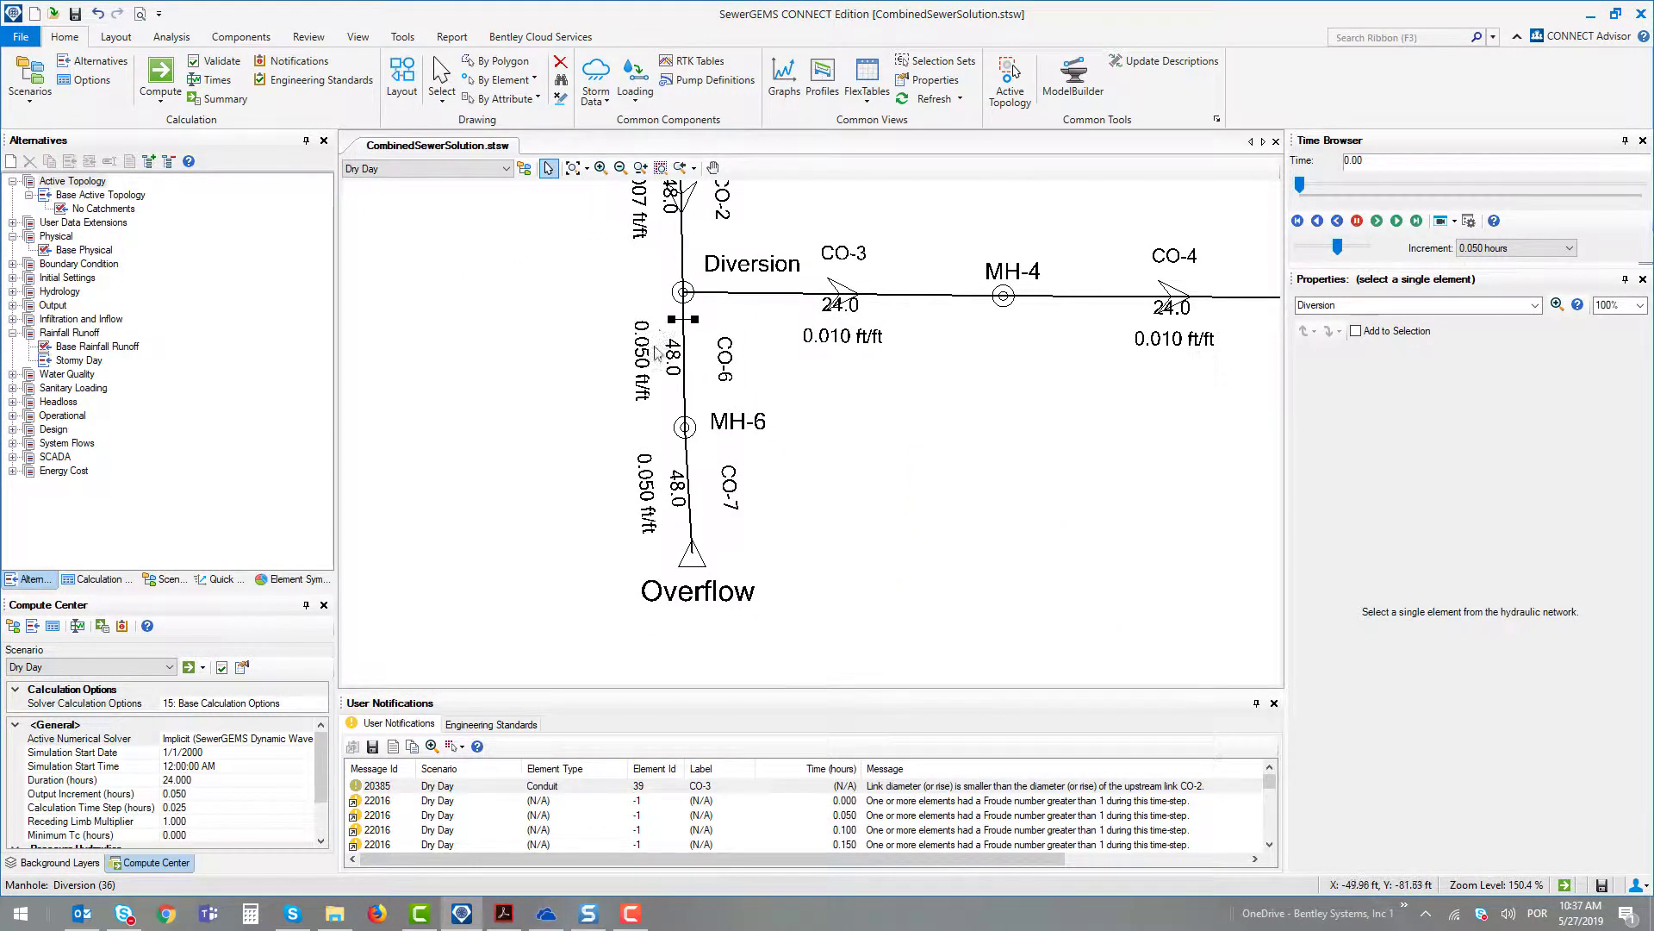
pyautogui.click(352, 39)
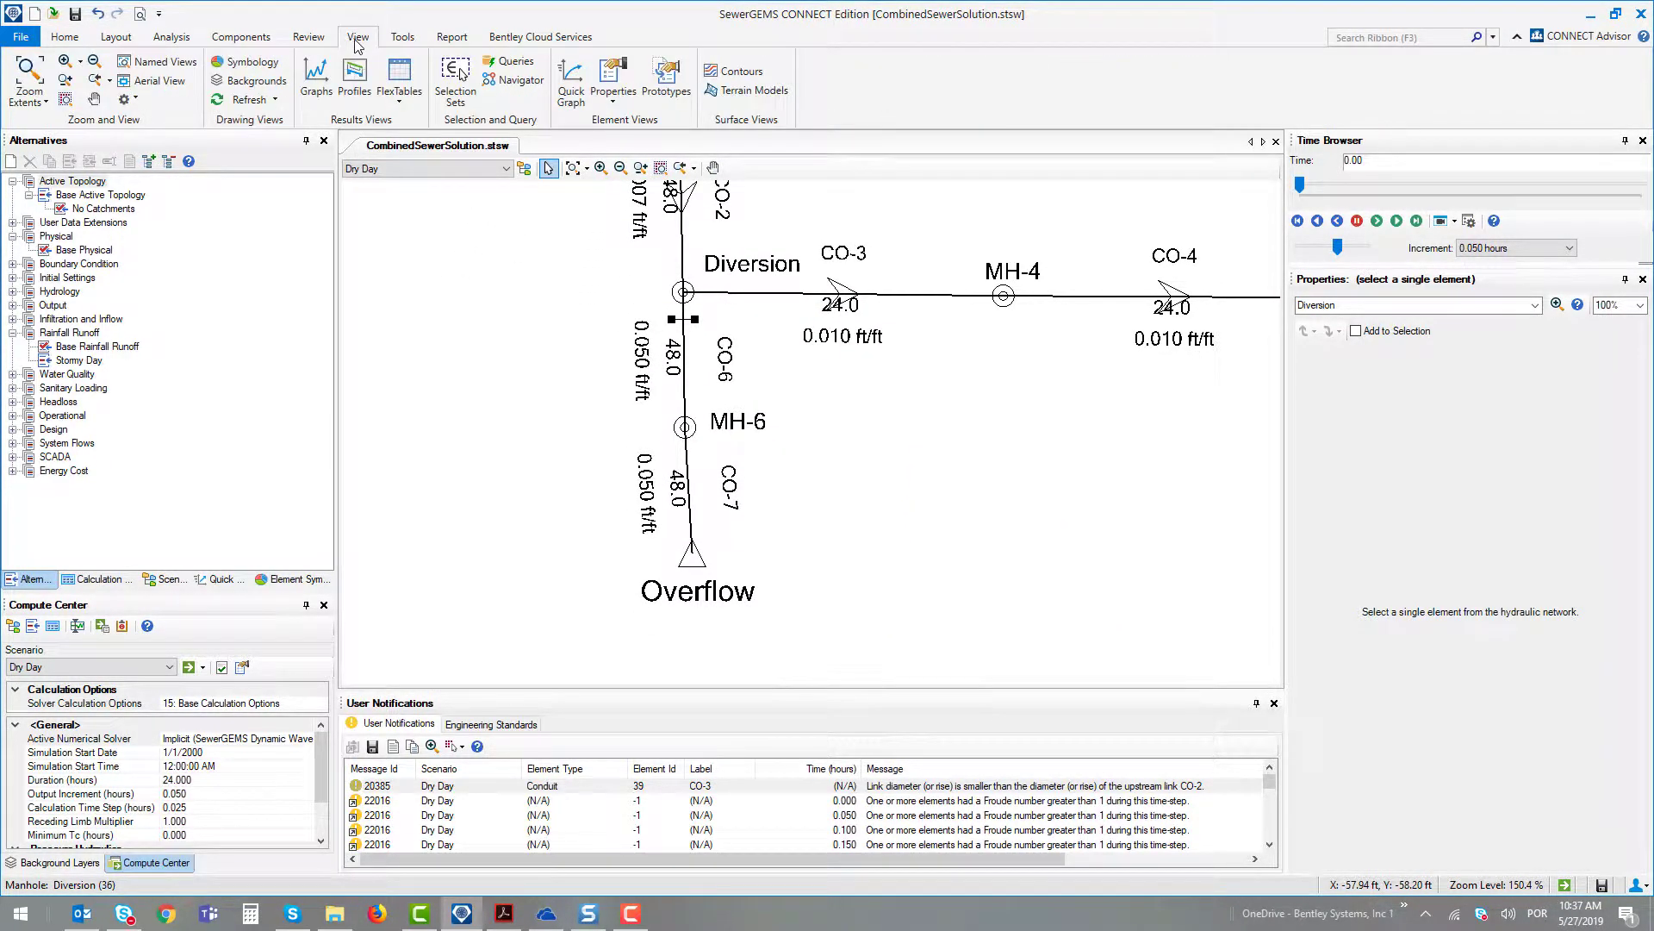
pyautogui.click(572, 96)
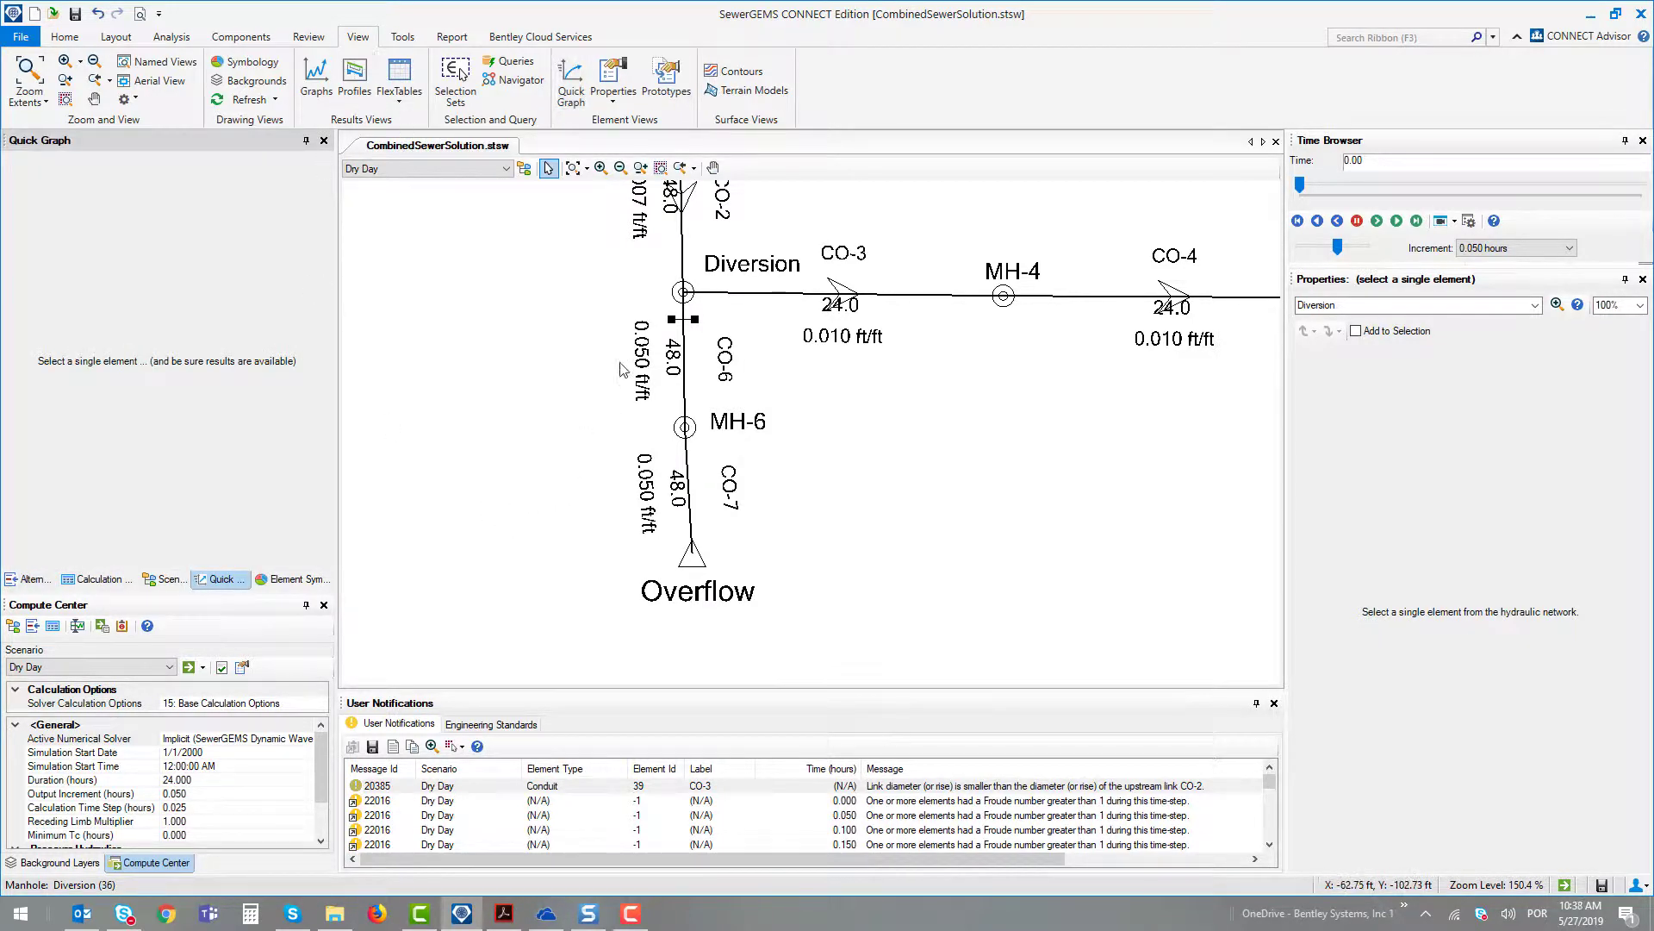
# Step: Quick-graph CO-6, Diversion depth and WWTP total outflow for Dry Day, then switch to Stormy Day
pyautogui.click(683, 341)
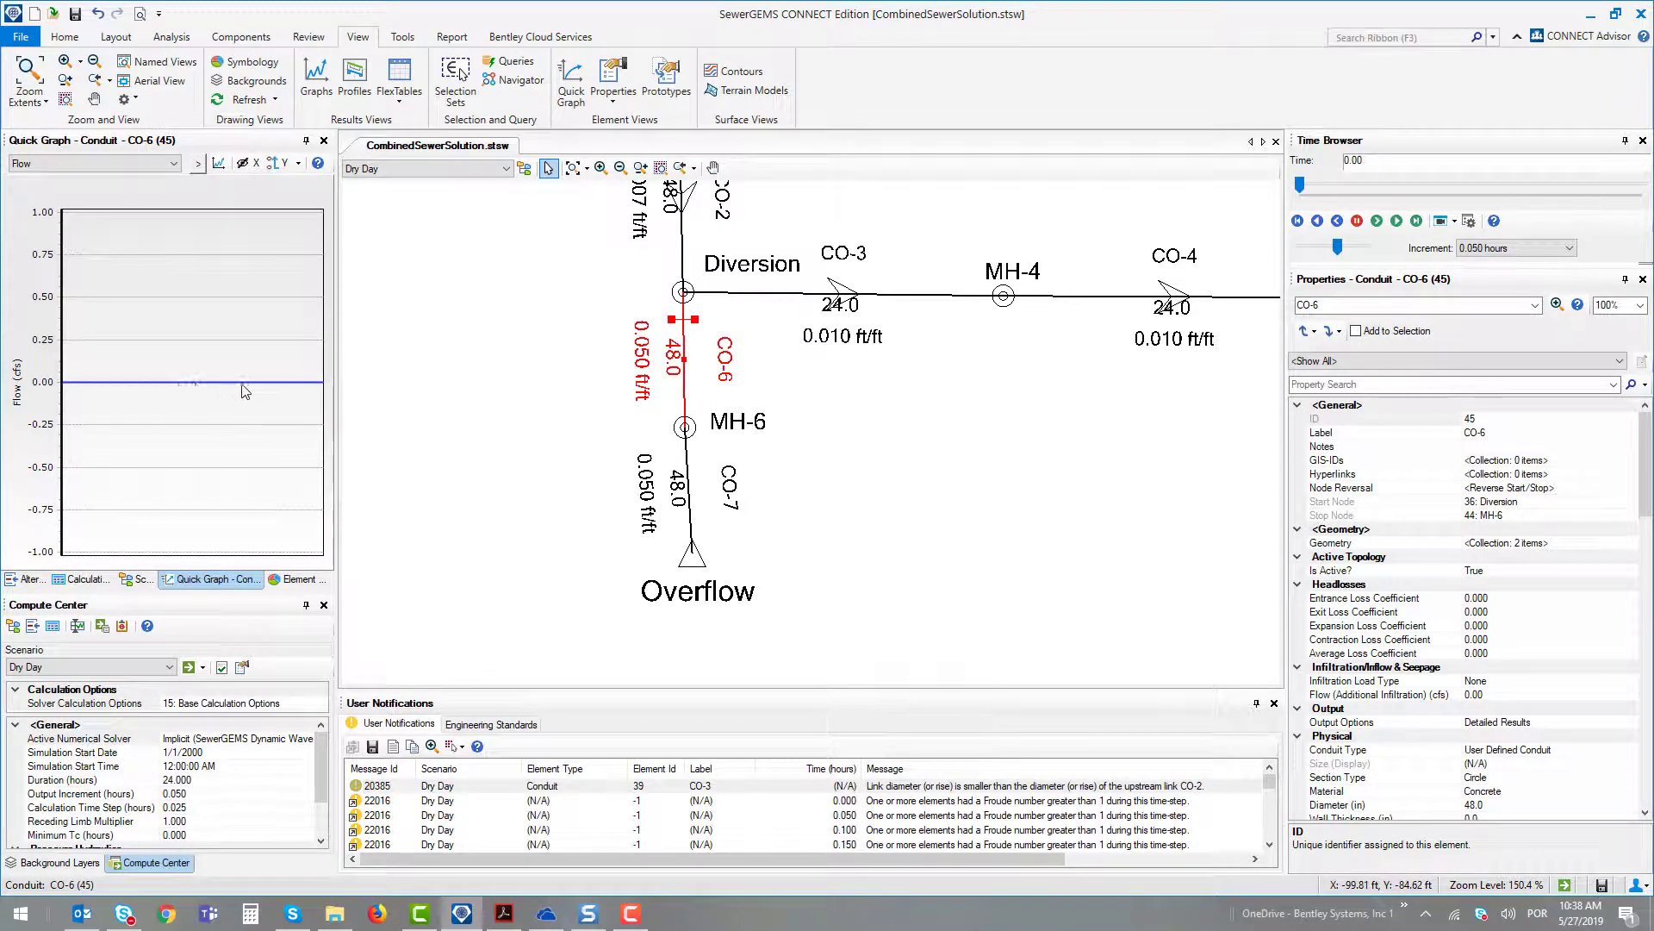
pyautogui.click(684, 292)
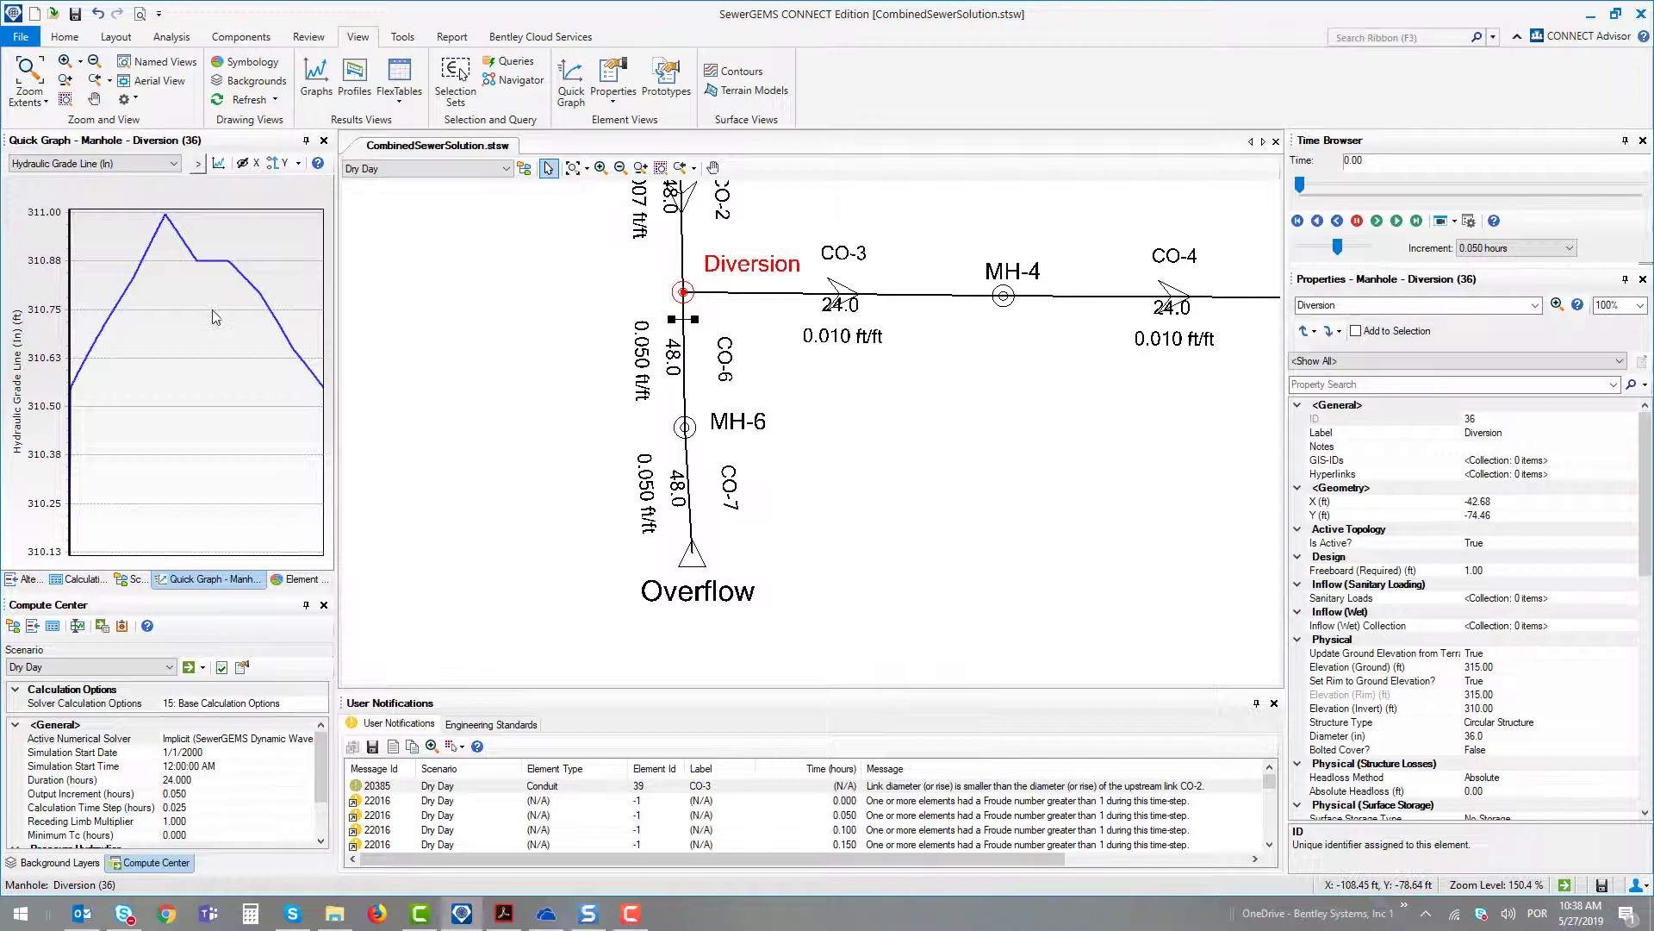
pyautogui.click(95, 166)
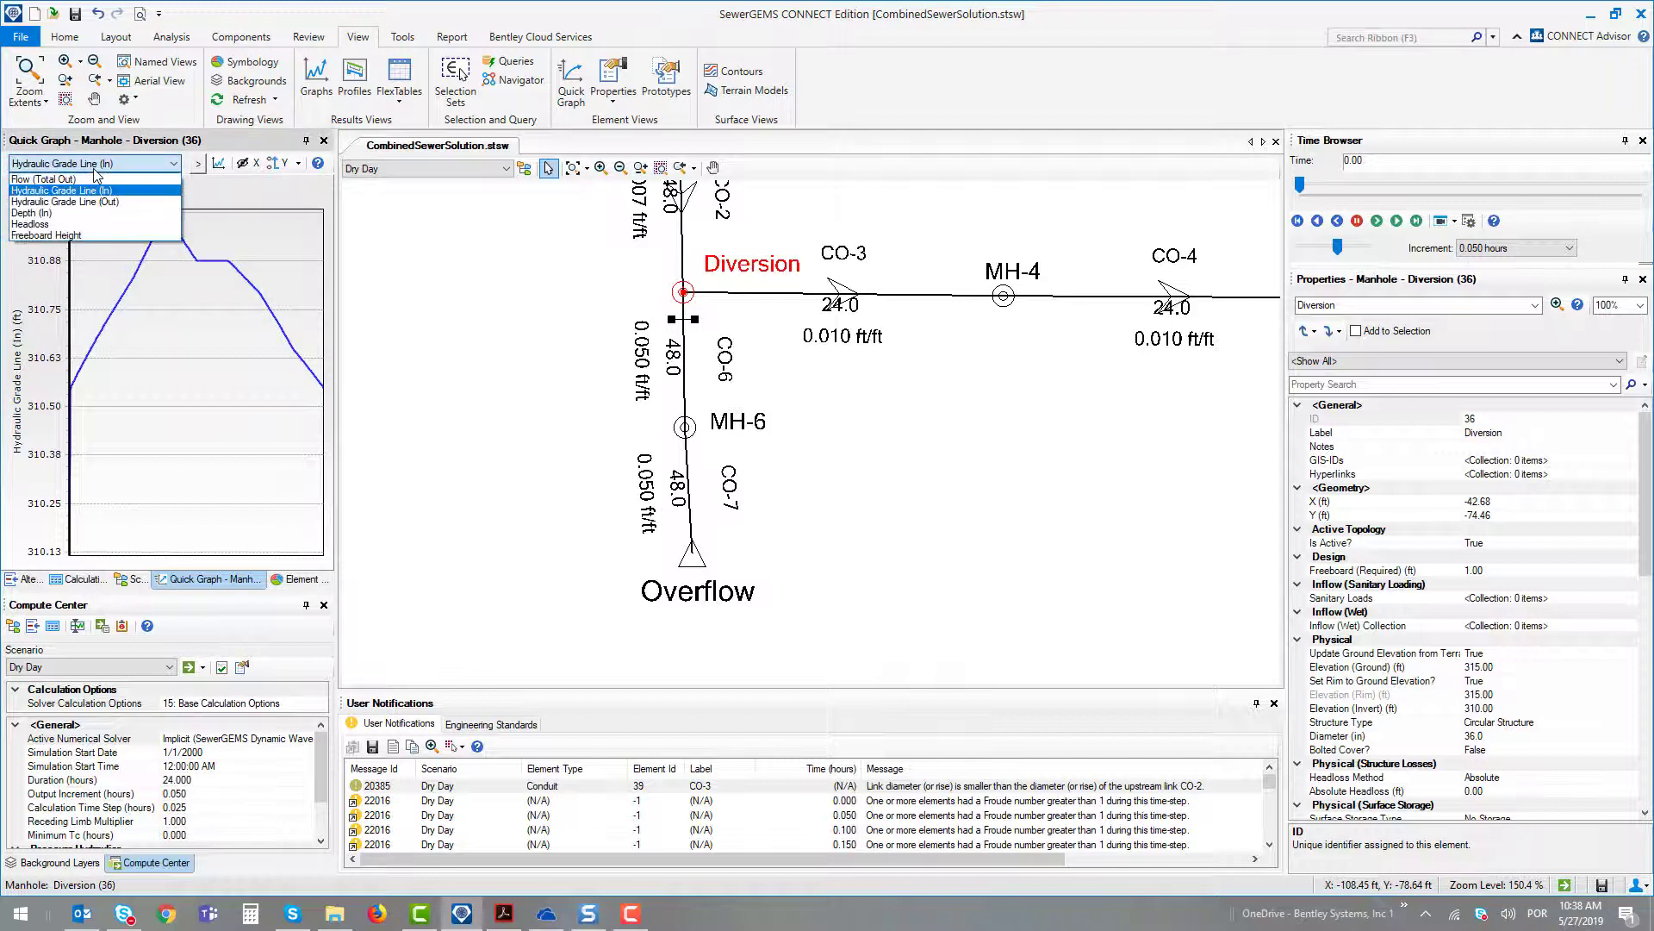
pyautogui.click(67, 212)
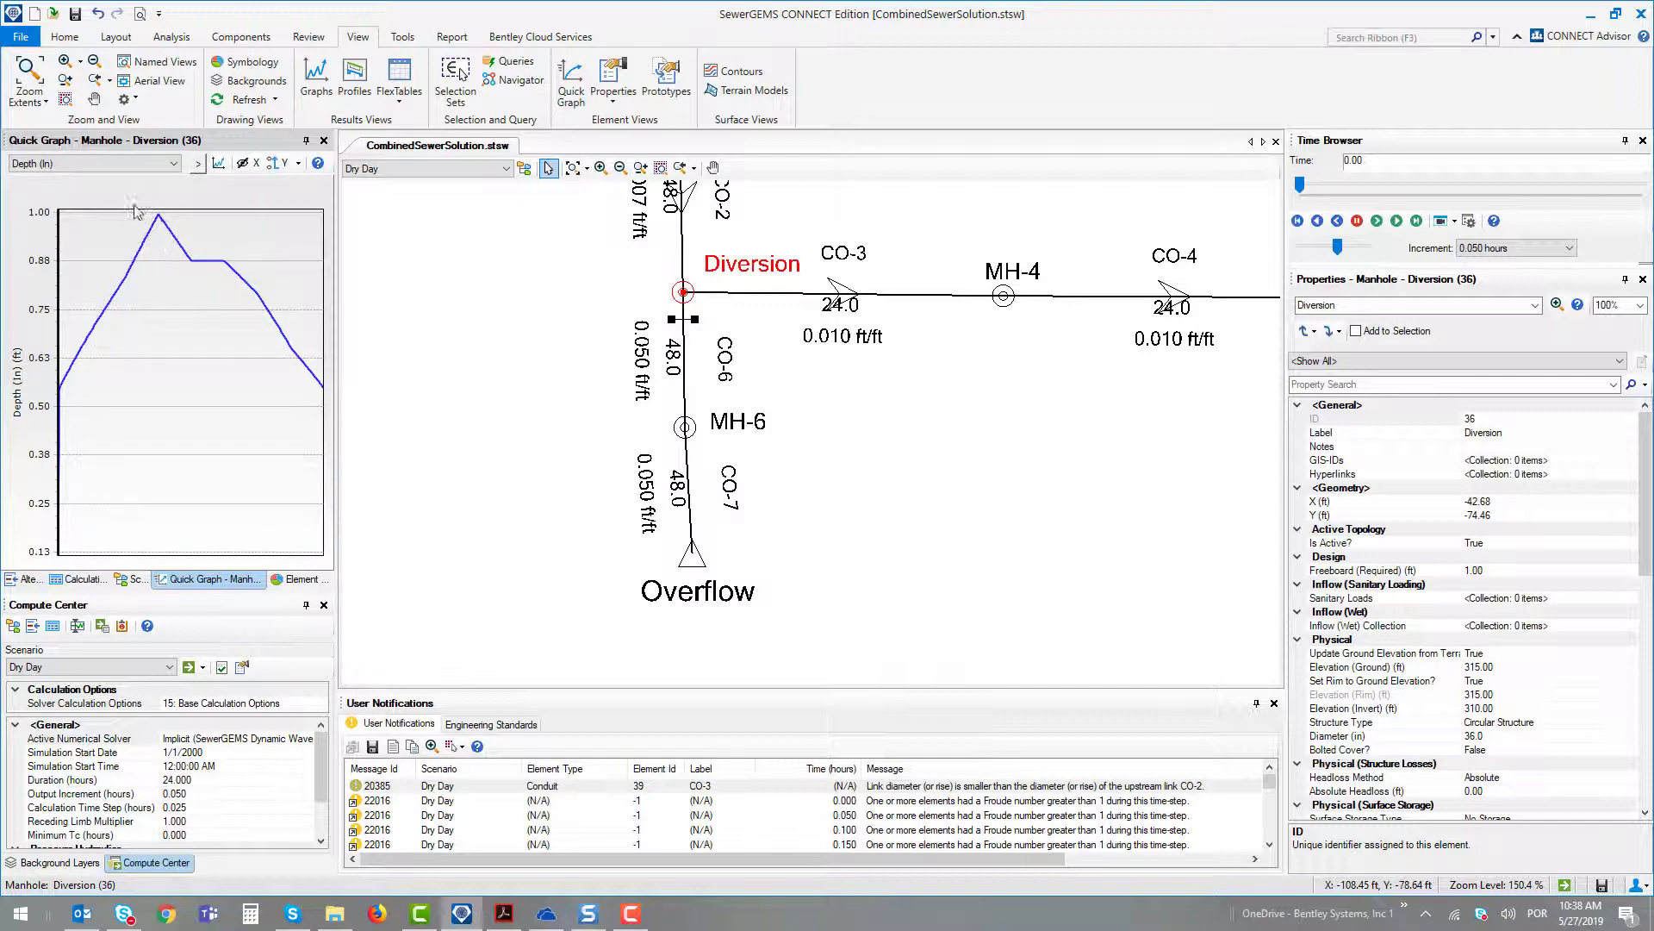
pyautogui.scroll(-3, 593, 447)
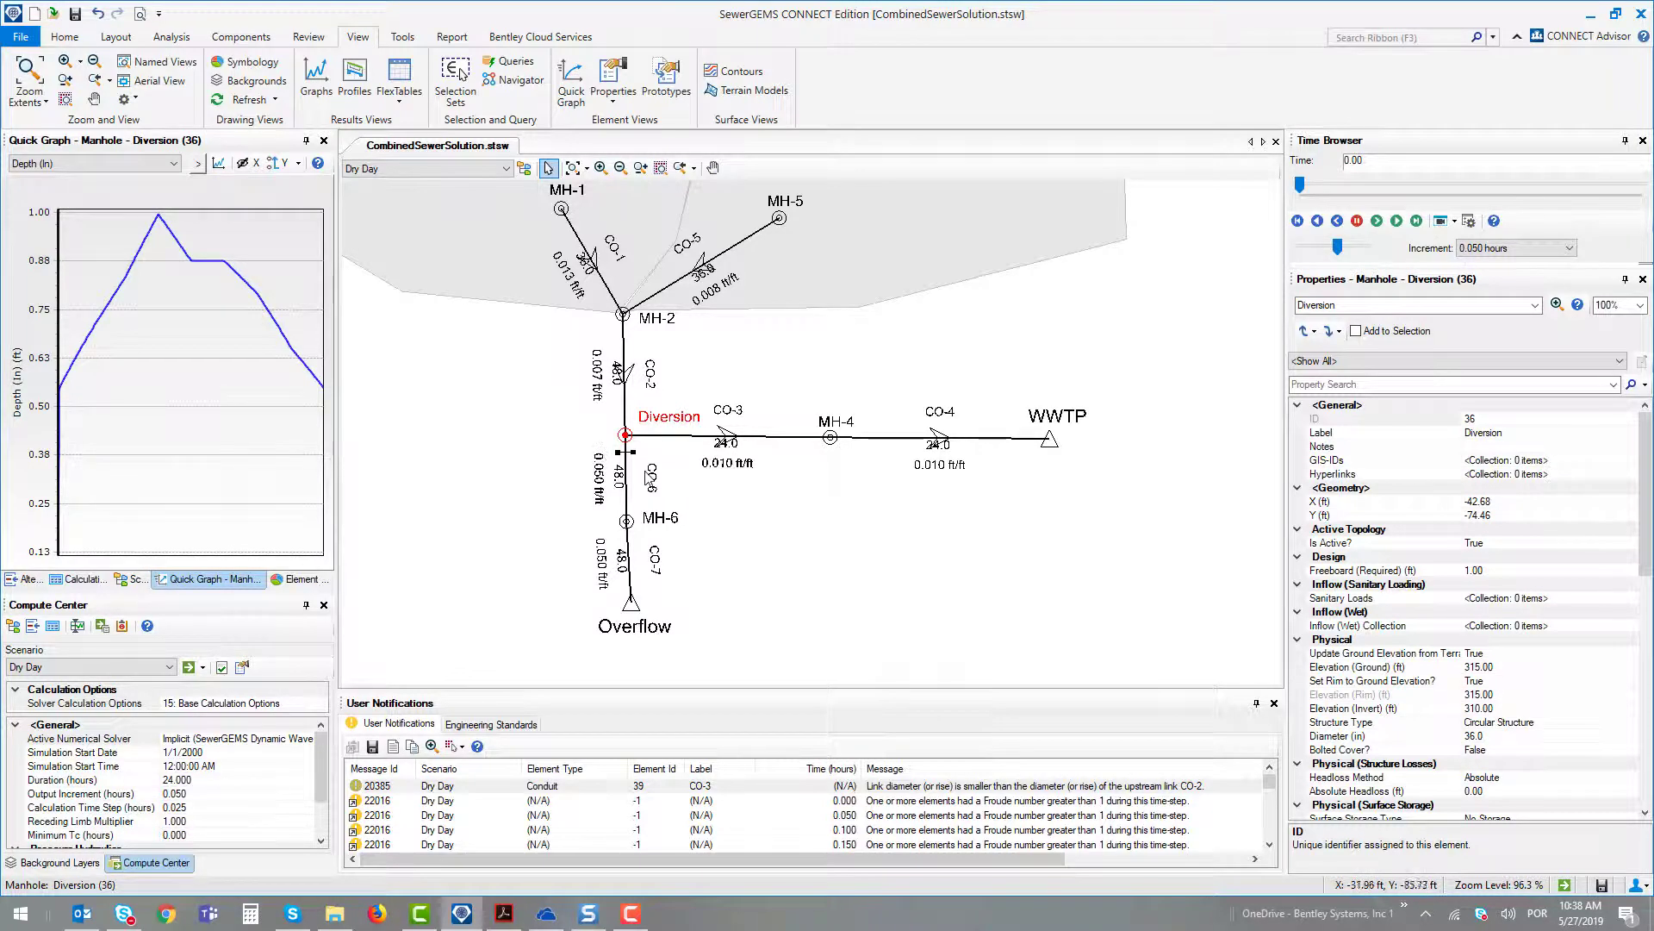
pyautogui.click(1050, 441)
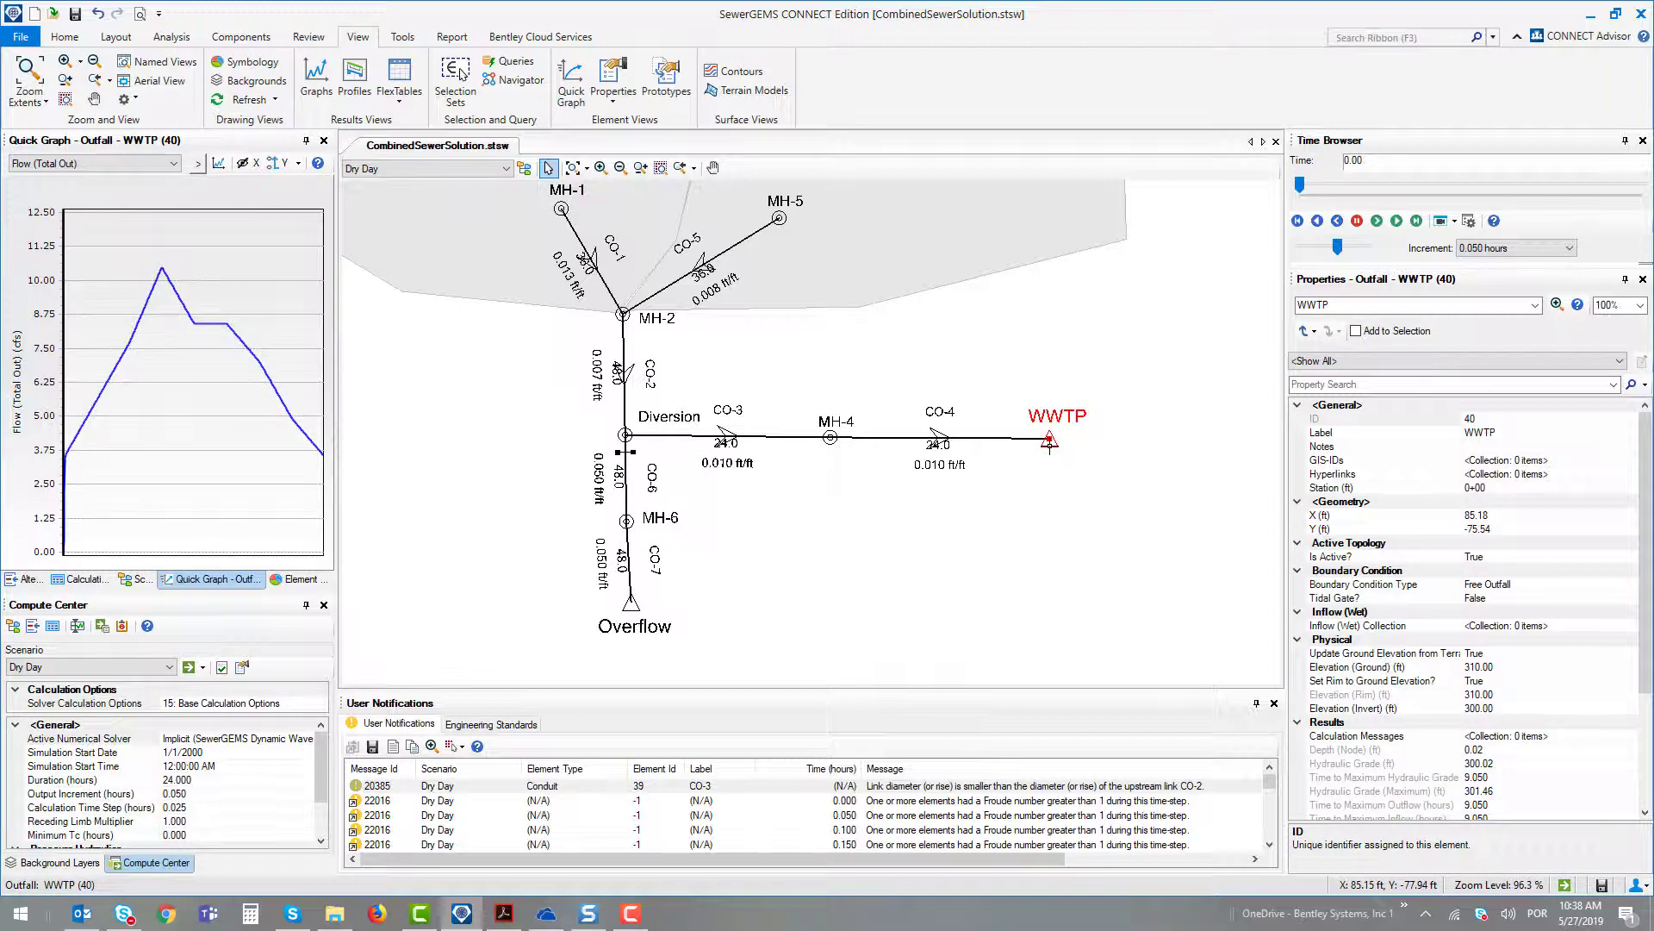
pyautogui.click(426, 170)
pyautogui.click(417, 204)
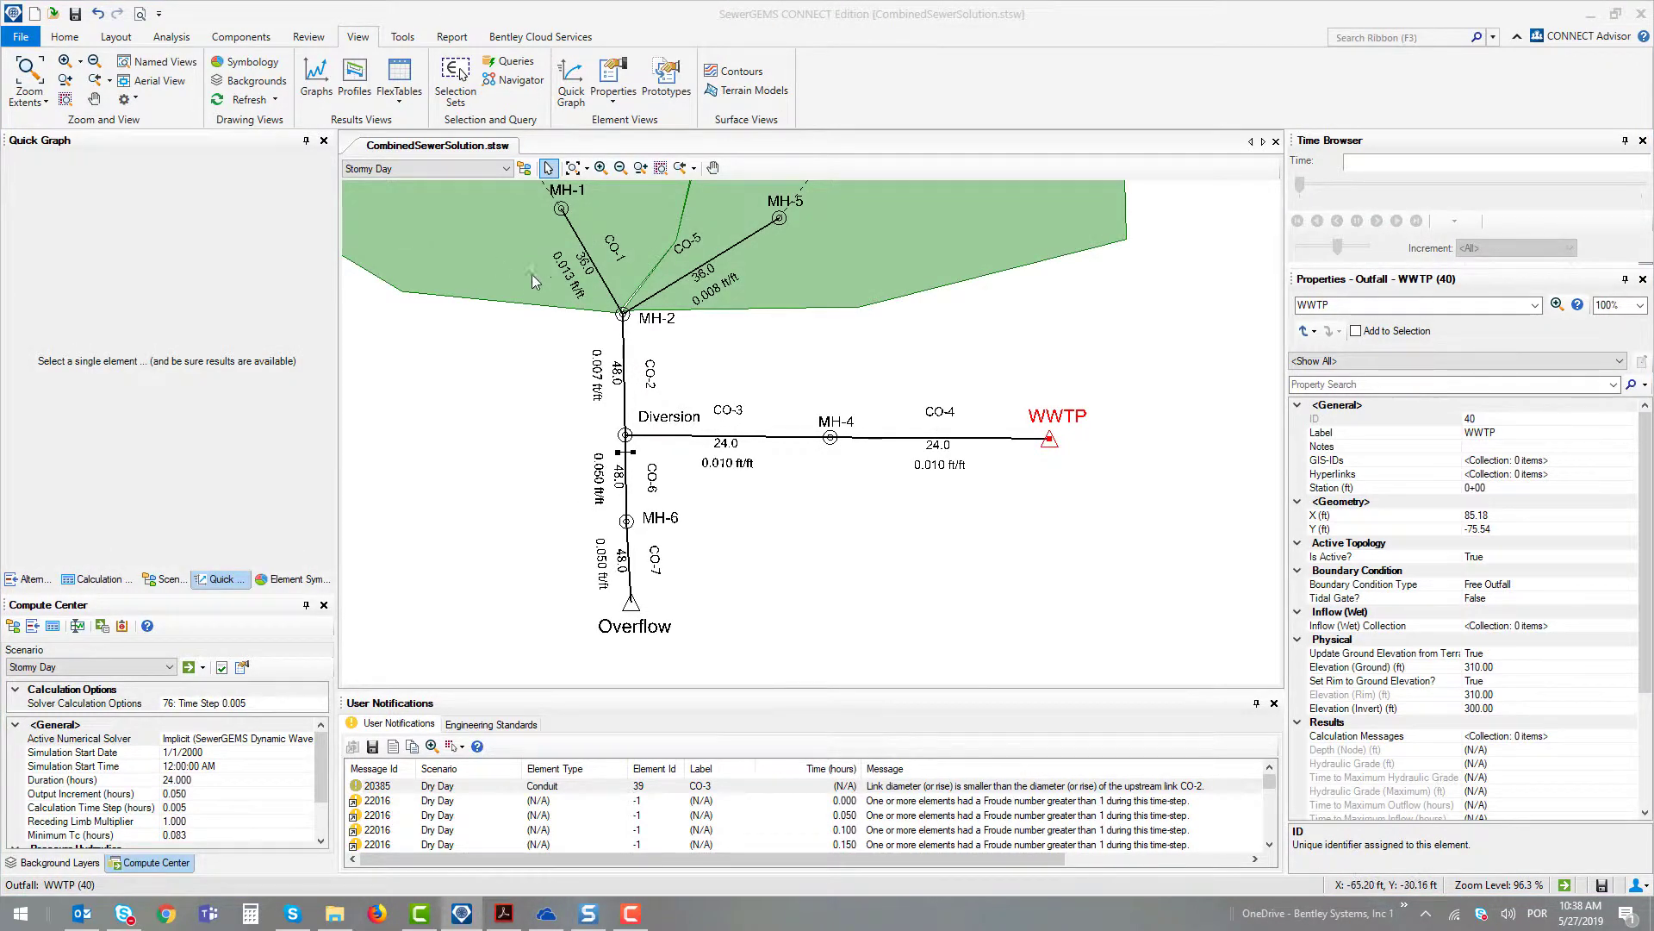
# Step: Open the Storm Data editor and view the Big Storm time-depth rainfall curve
pyautogui.click(64, 36)
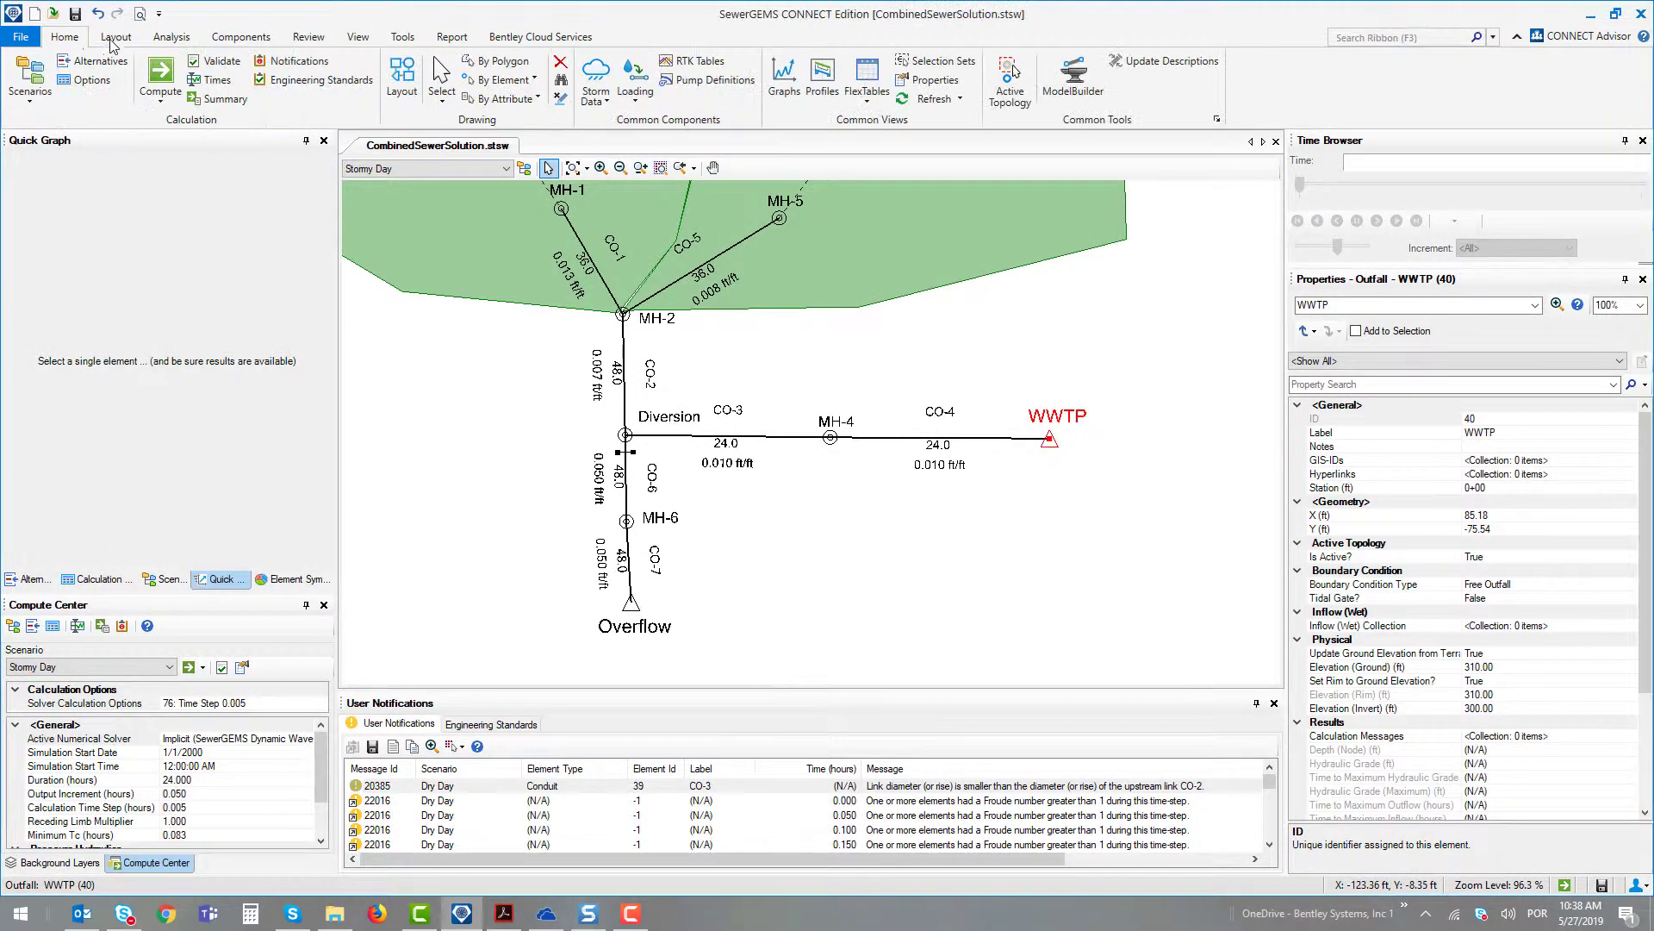
pyautogui.click(595, 84)
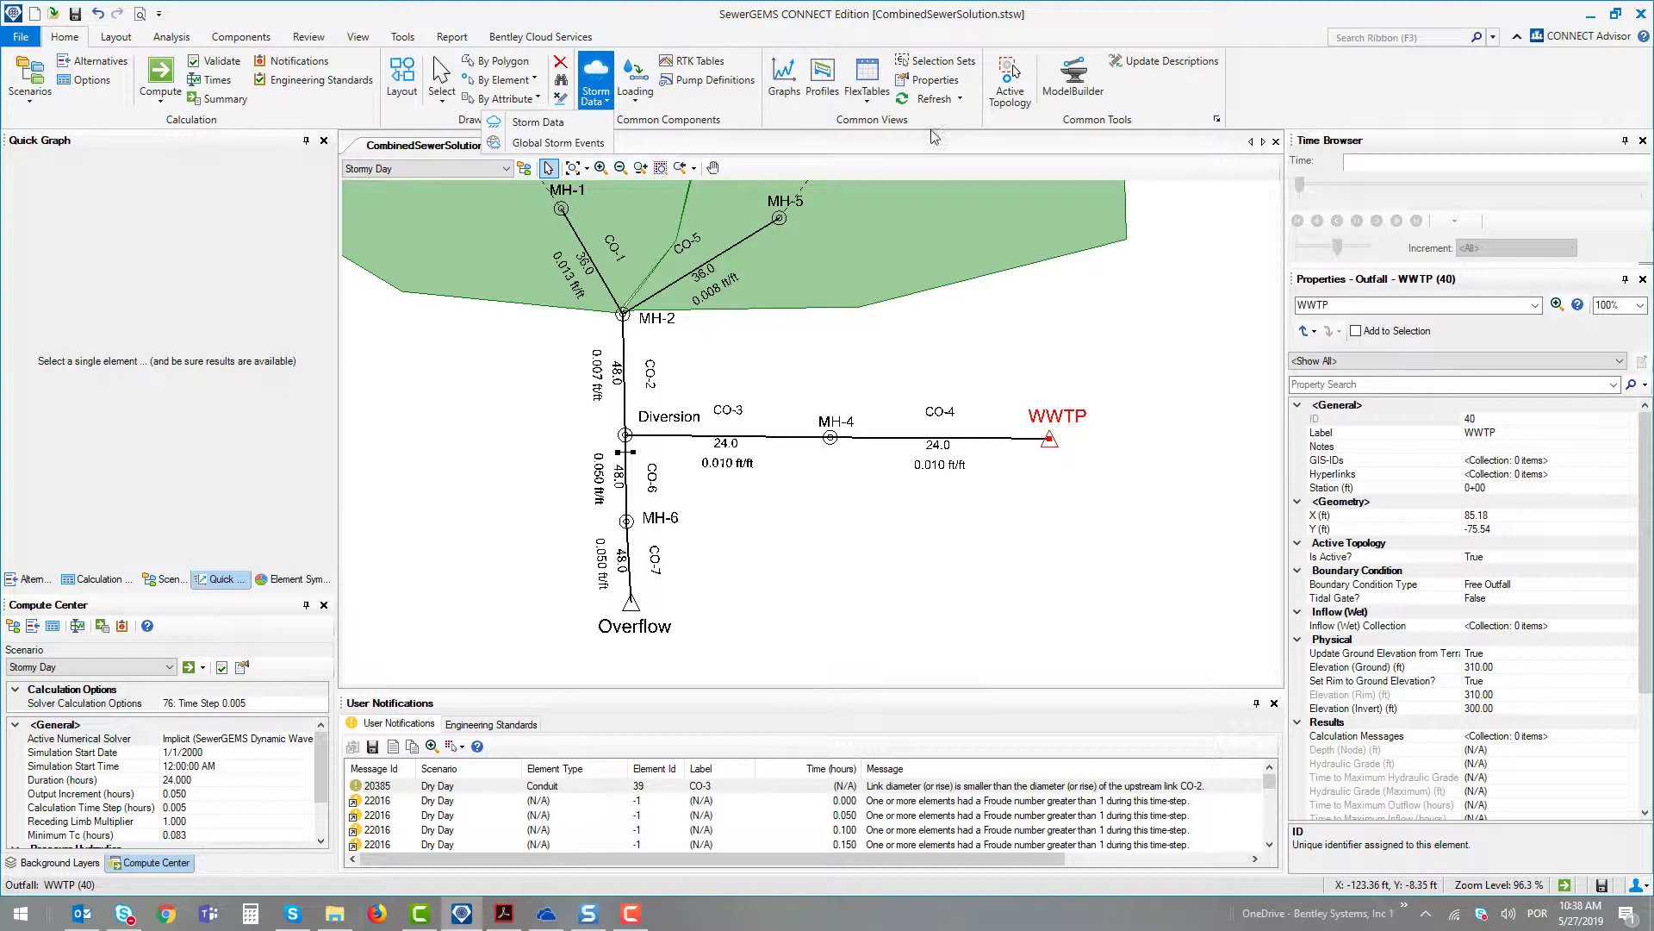
pyautogui.click(551, 122)
pyautogui.click(513, 249)
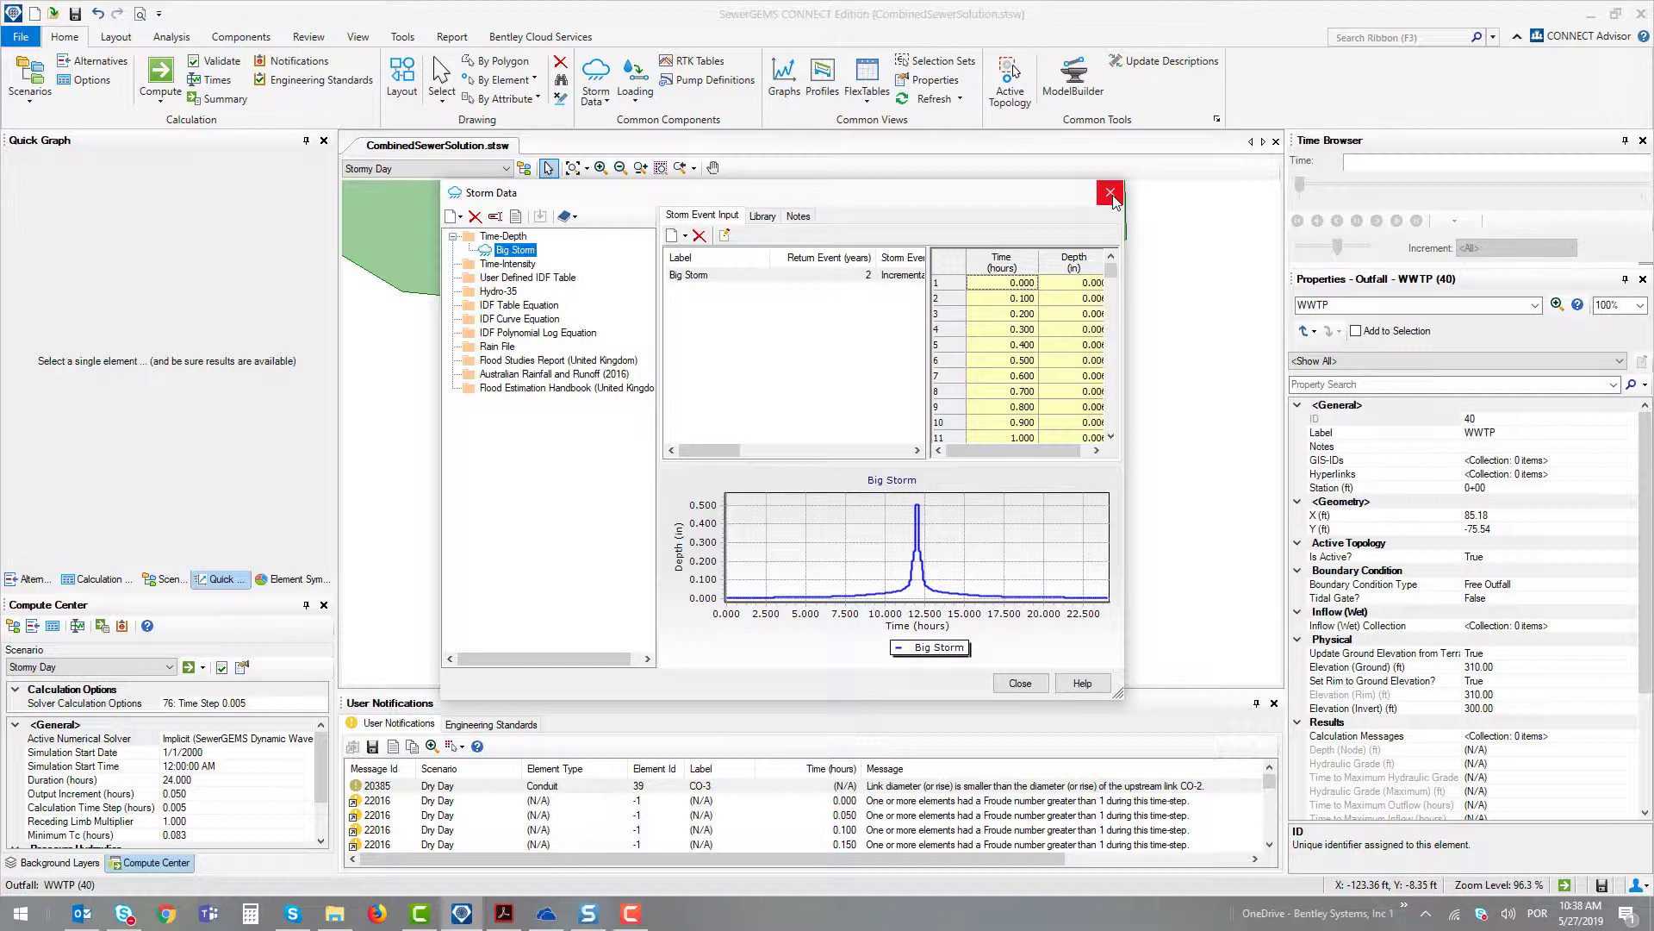
# Step: Close Storm Data and compute Stormy Day, giving 27.87 ac-ft inflow and 0.1% continuity error
pyautogui.click(1110, 194)
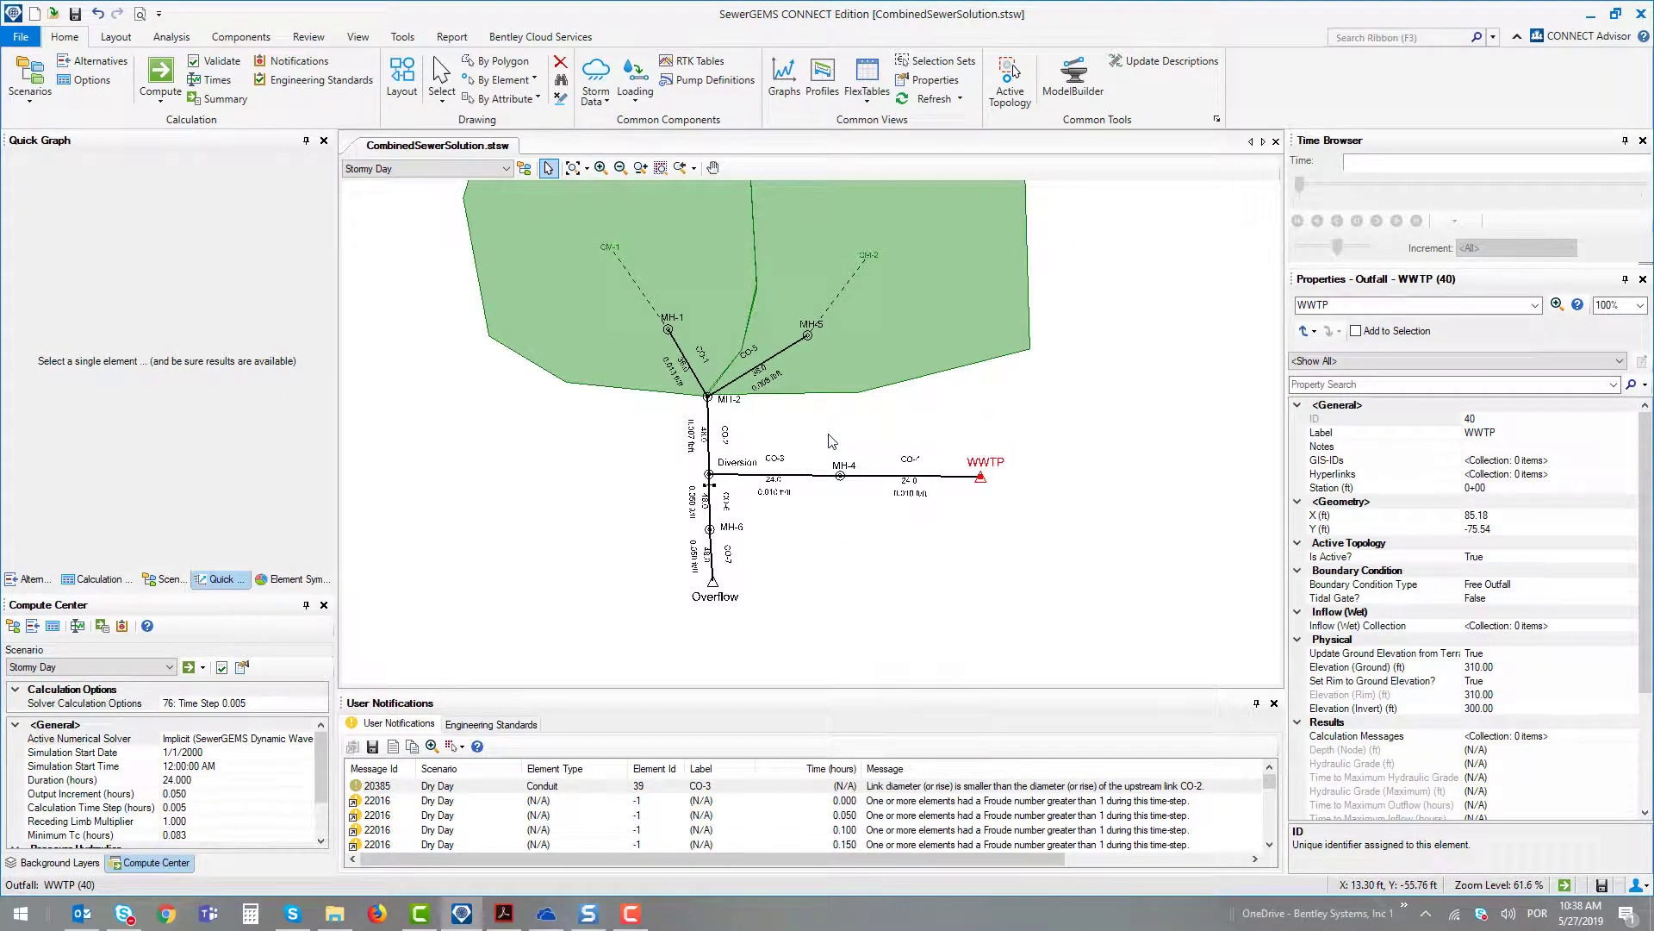
pyautogui.scroll(-2, 824, 426)
pyautogui.scroll(2, 824, 426)
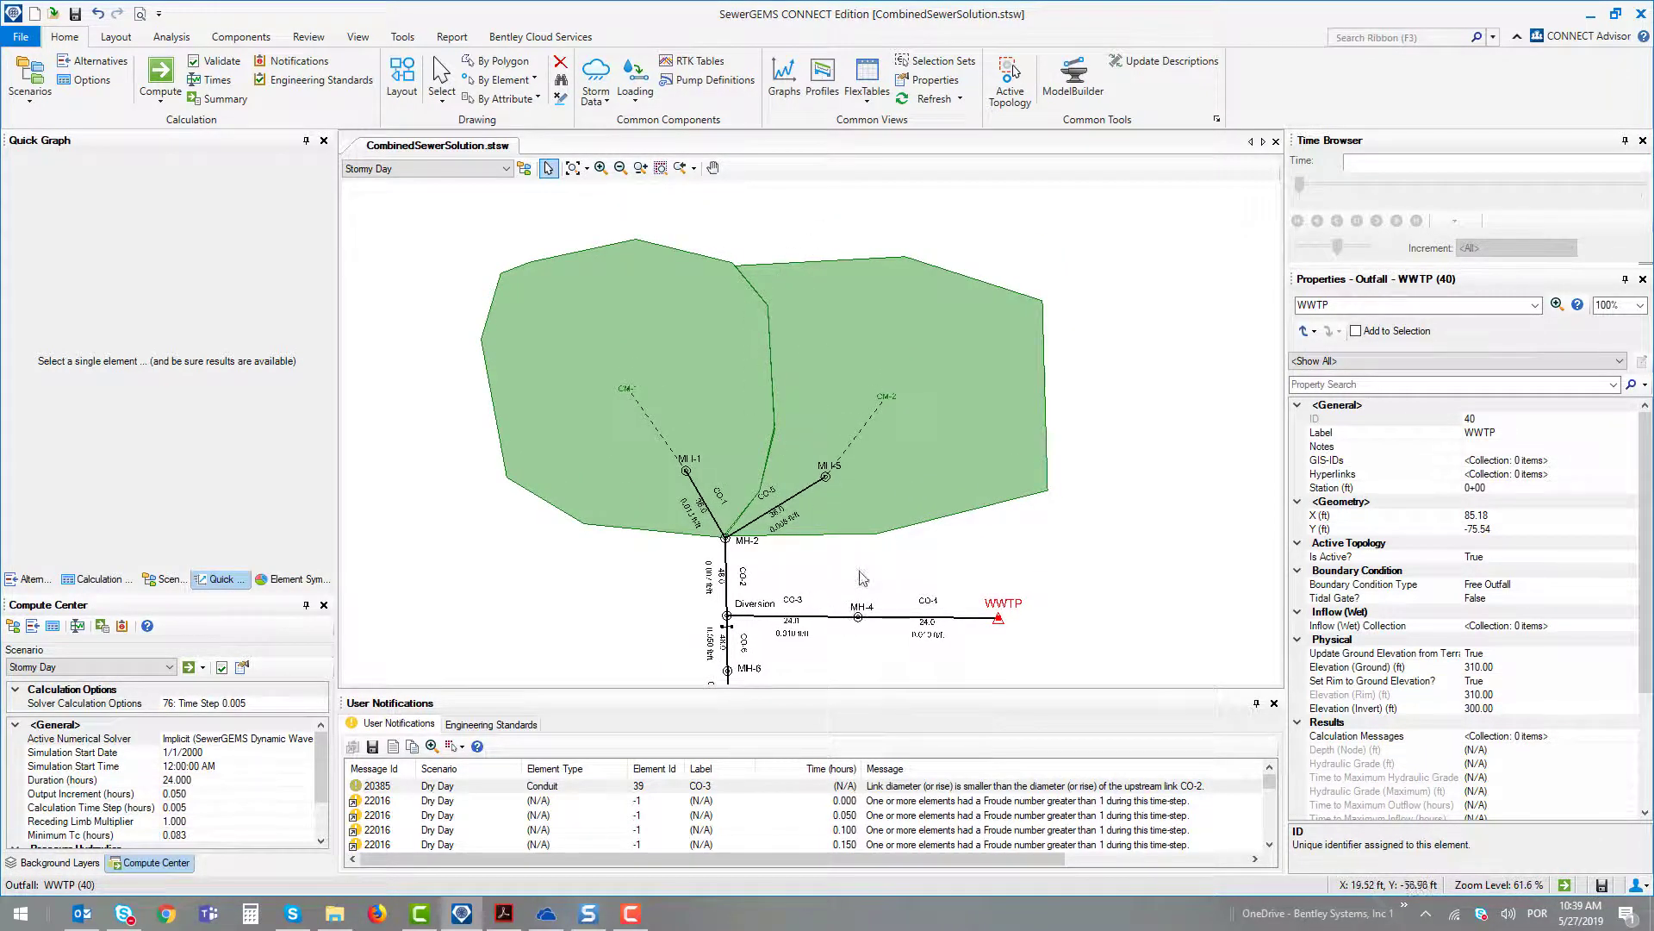
pyautogui.scroll(-1, 862, 579)
pyautogui.scroll(1, 864, 535)
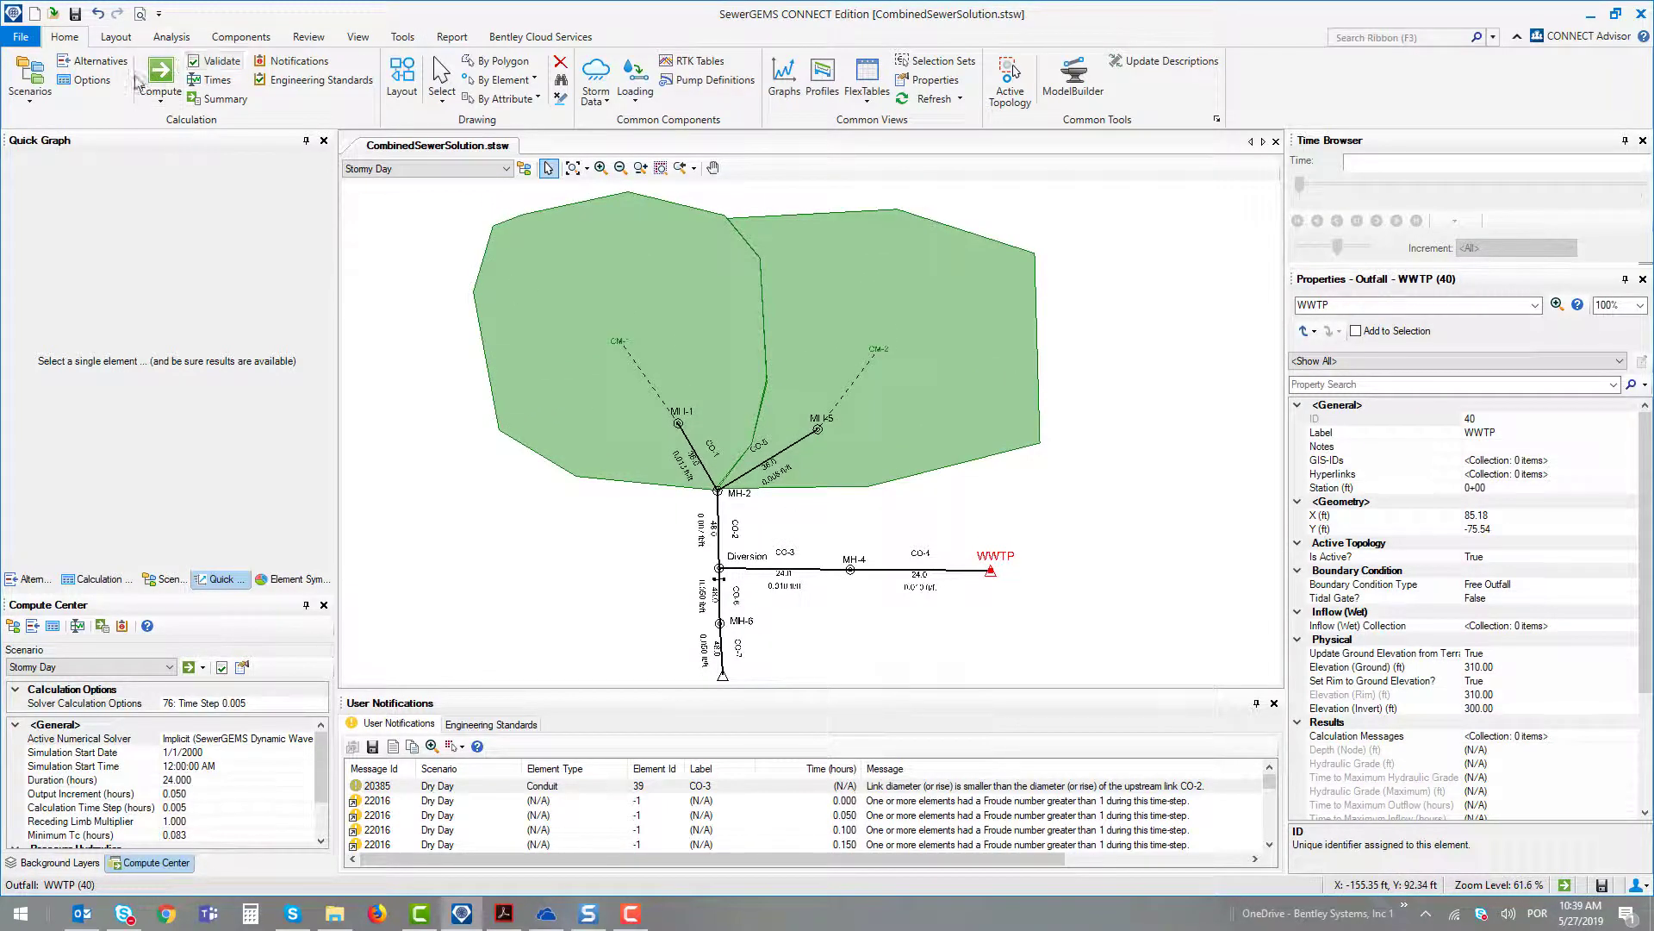
pyautogui.click(160, 76)
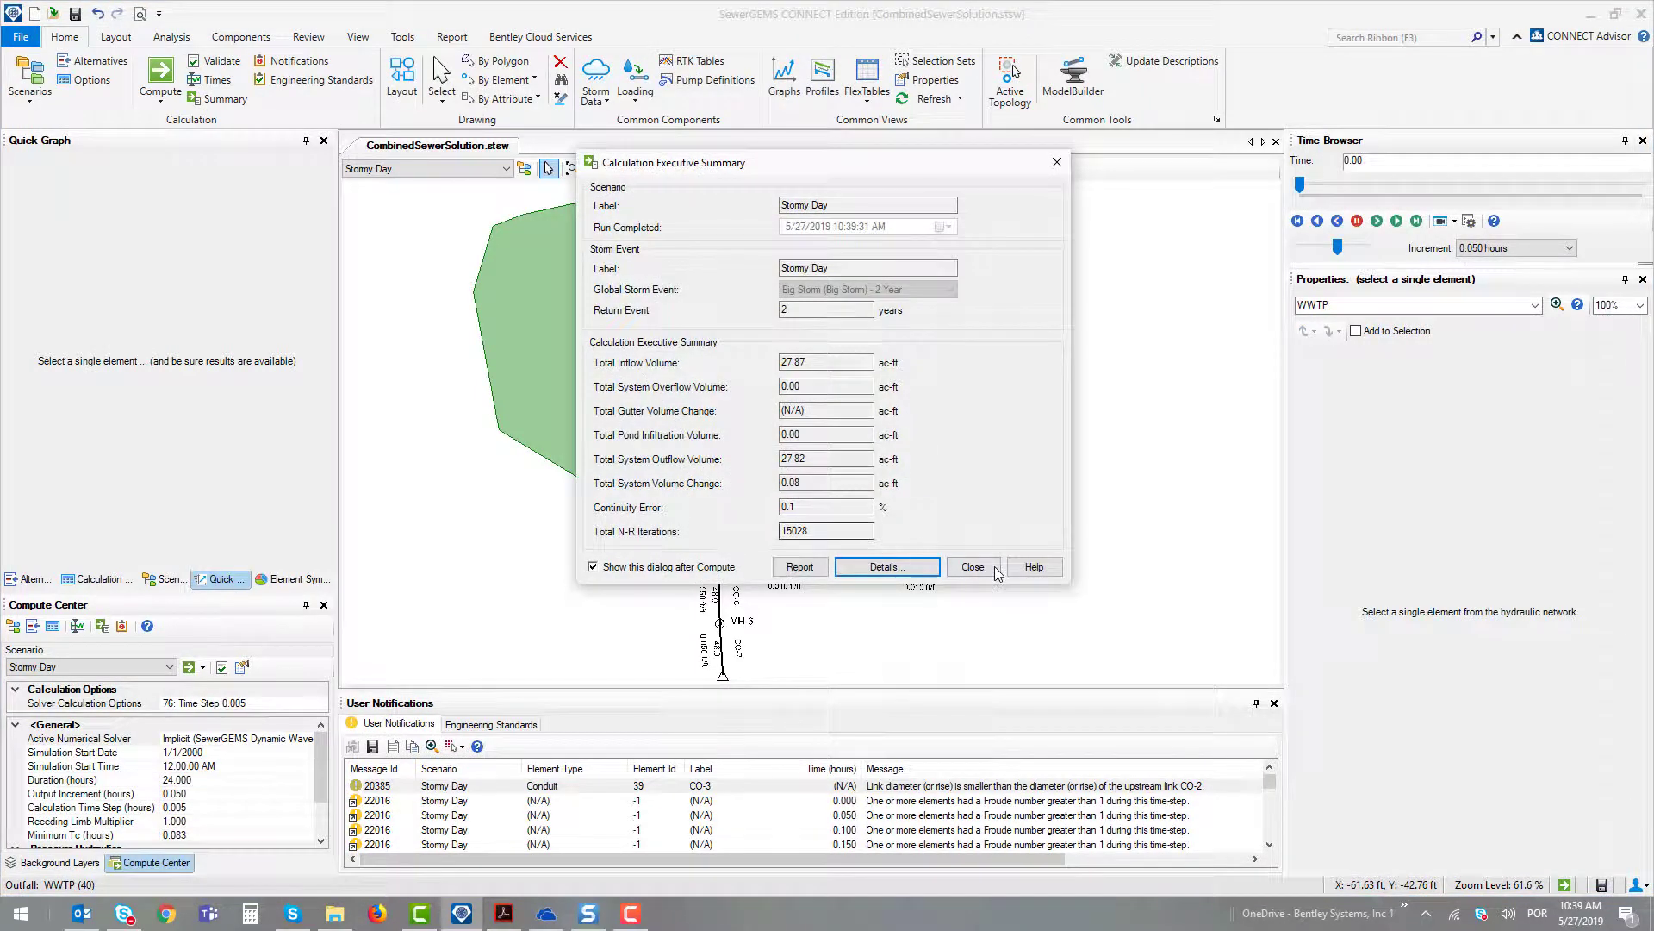
# Step: Close the calculation summary and view conduit CO-6's flow hydrograph, which peaks around 34 cfs
pyautogui.click(995, 570)
pyautogui.scroll(5, 685, 421)
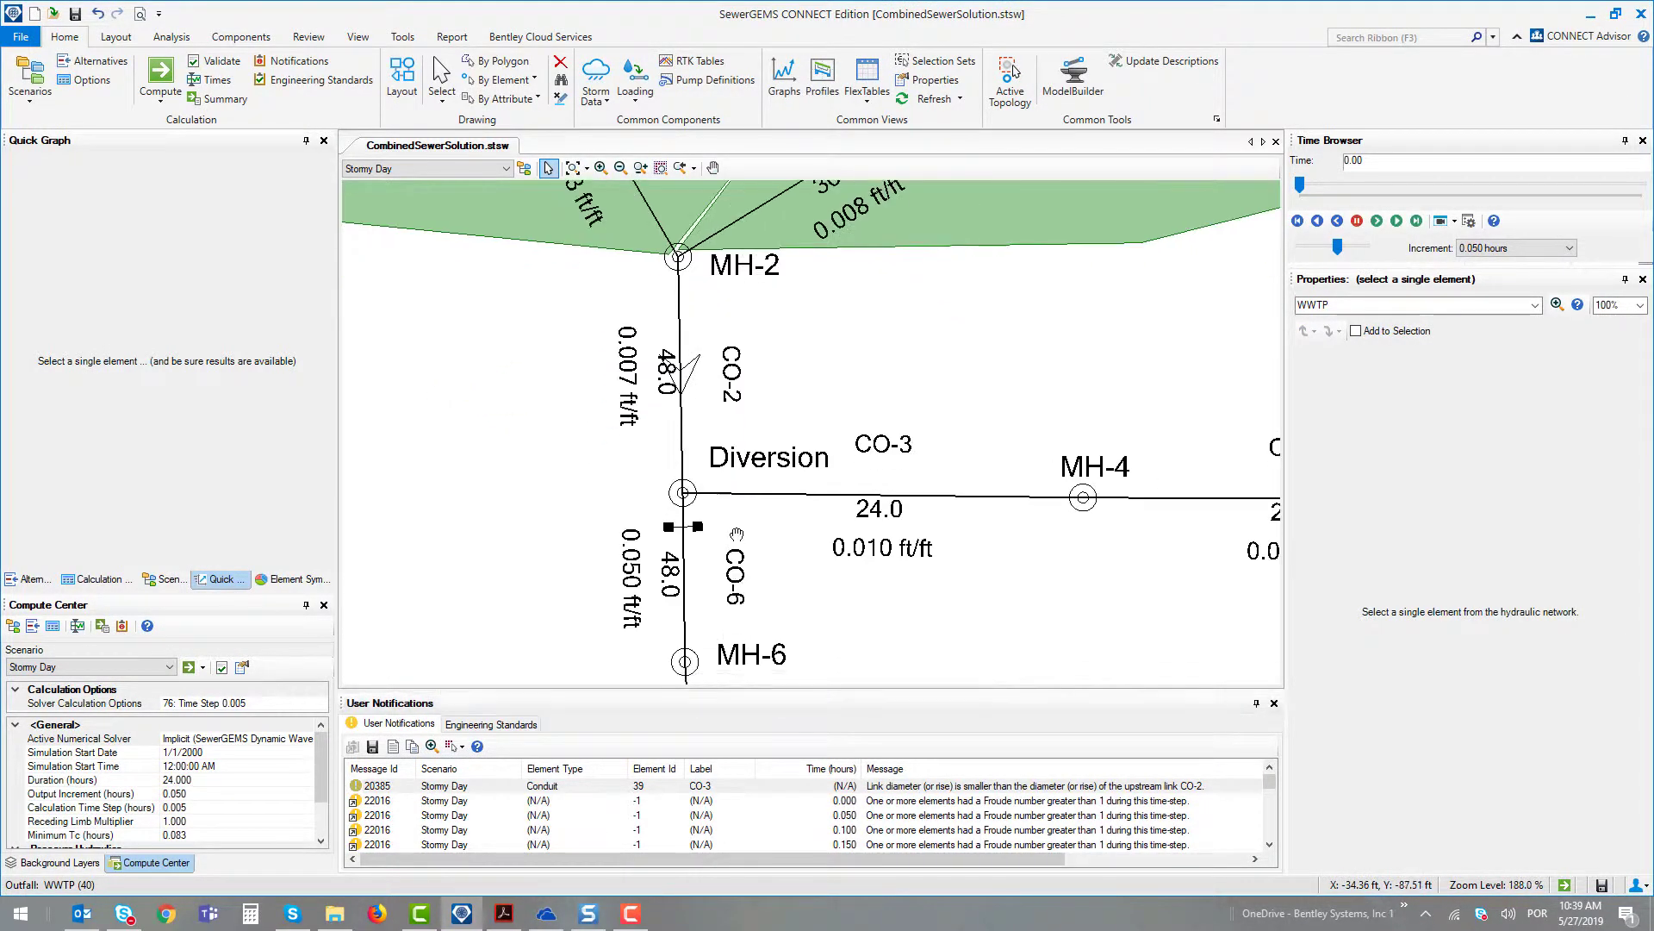
pyautogui.click(685, 420)
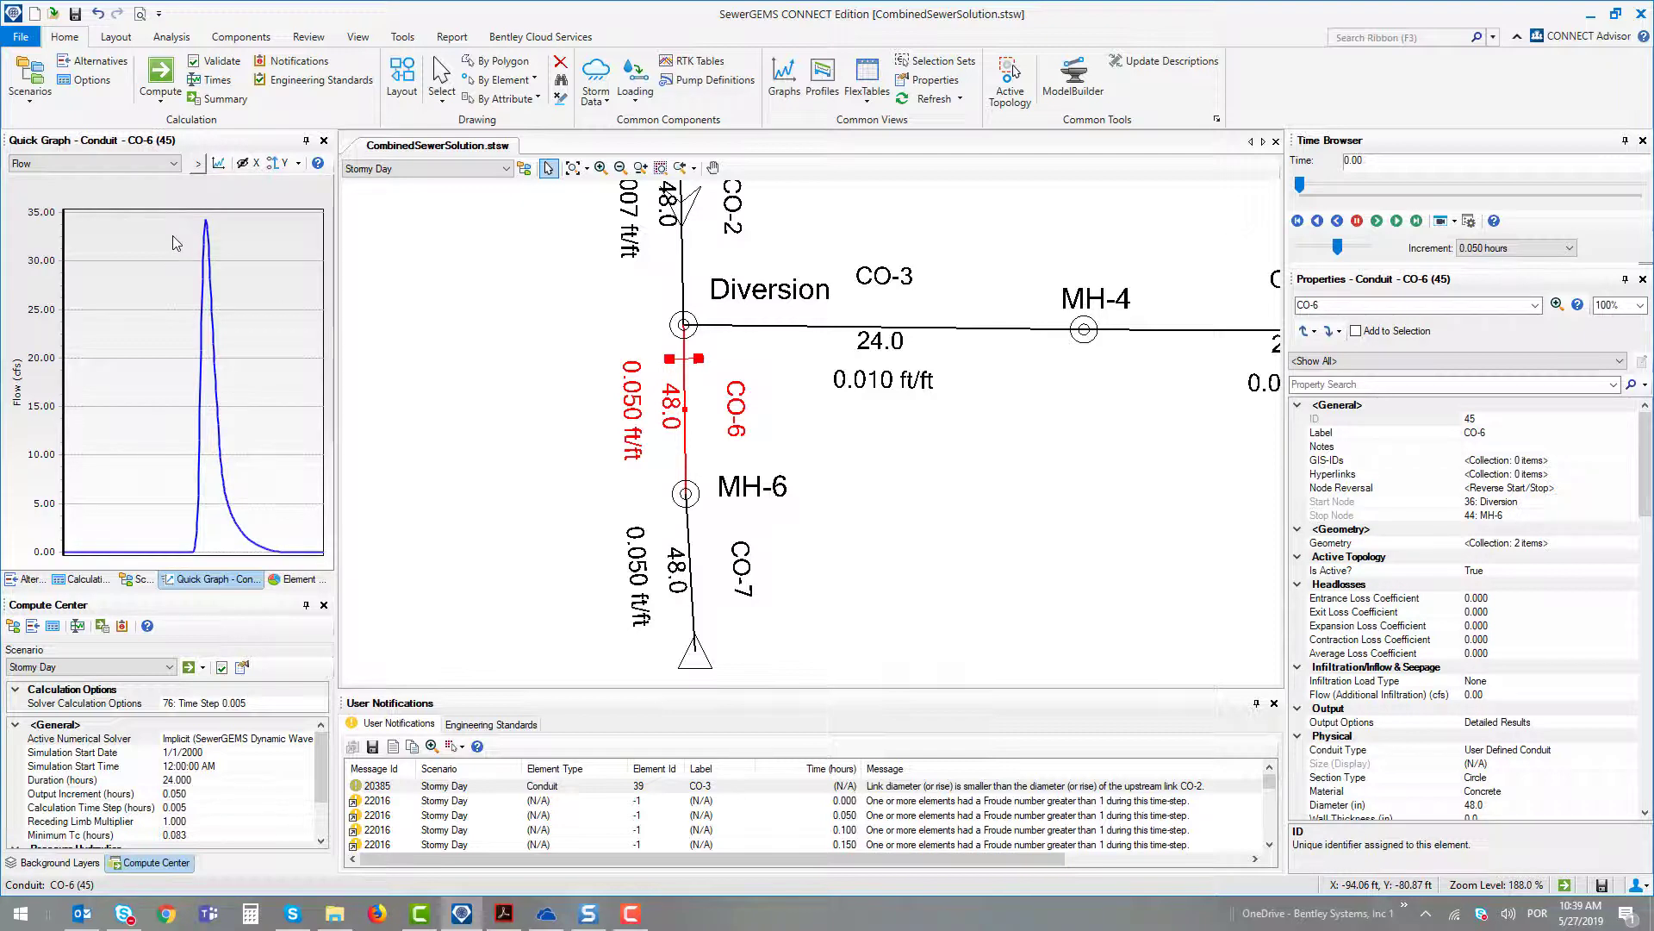
# Step: Show the WWTP outfall's Stormy Day total outflow hydrograph, peaking near 25 cfs
pyautogui.scroll(-3, 655, 536)
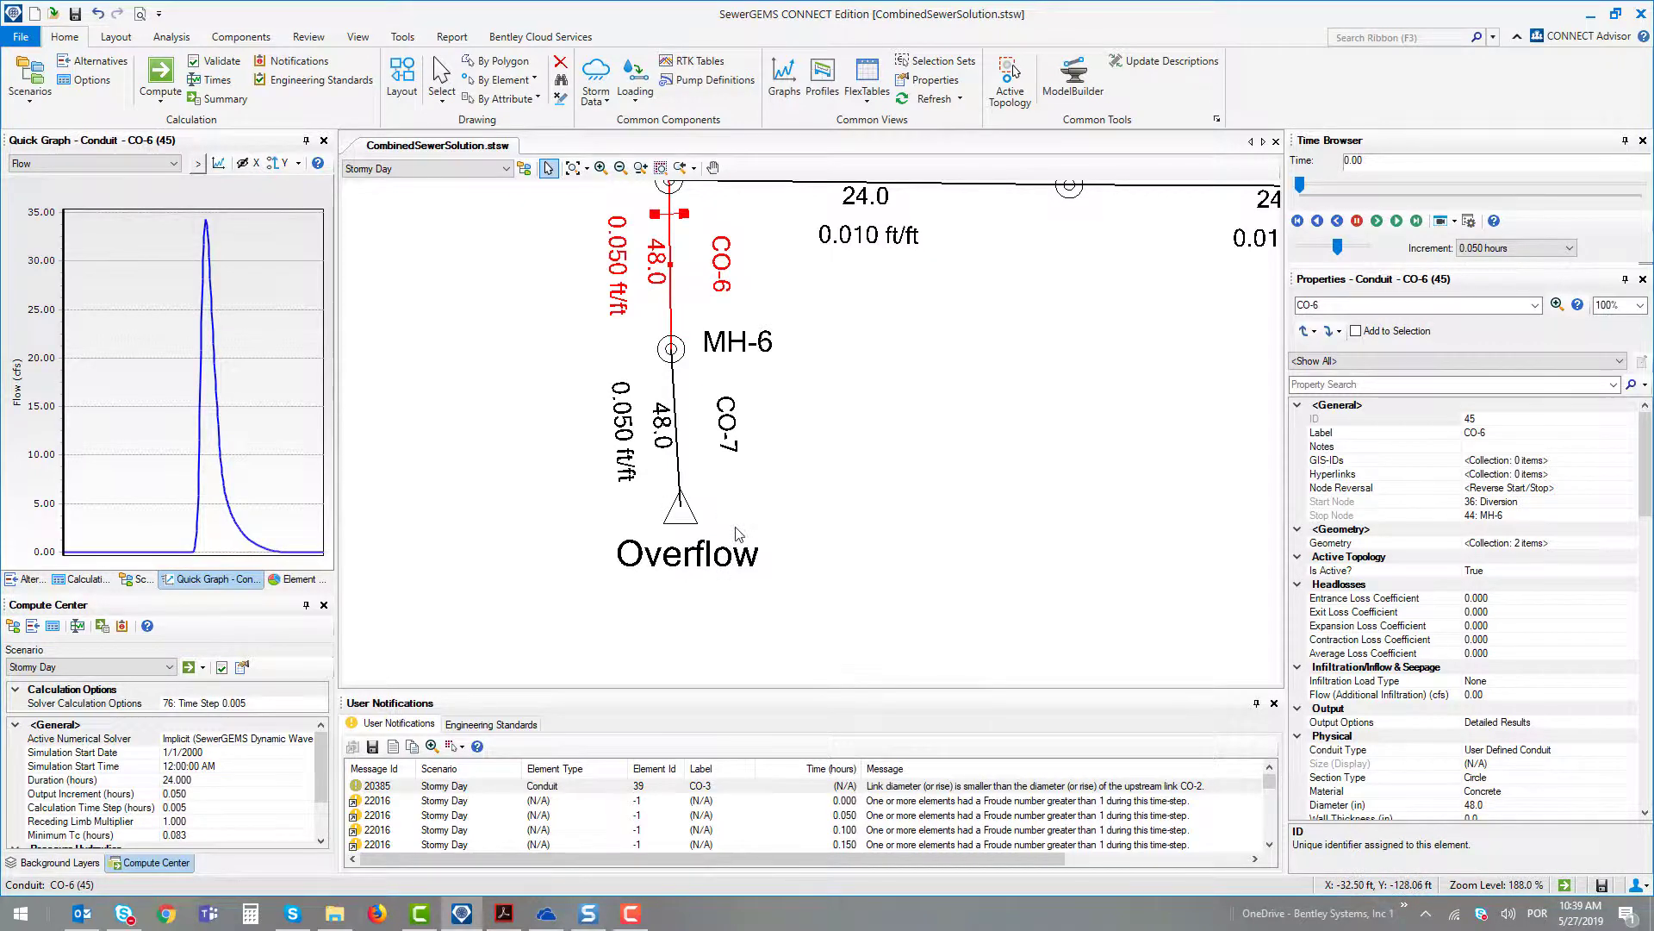
pyautogui.scroll(-2, 735, 527)
pyautogui.moveTo(735, 468); pyautogui.dragTo(681, 531)
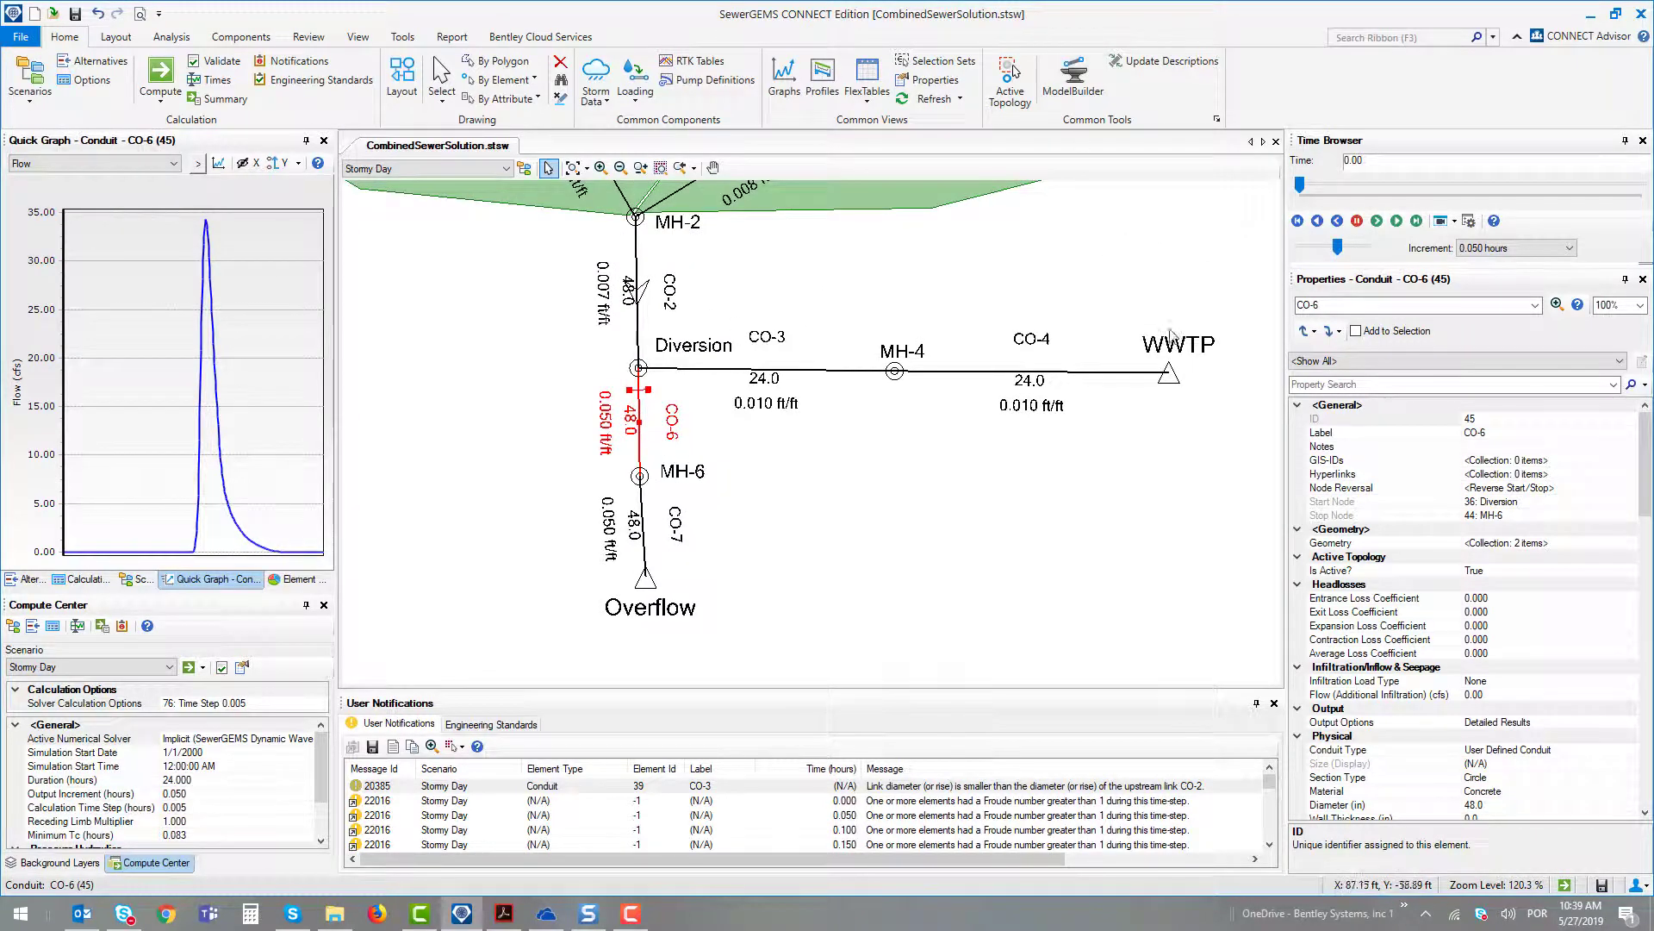
pyautogui.click(1168, 376)
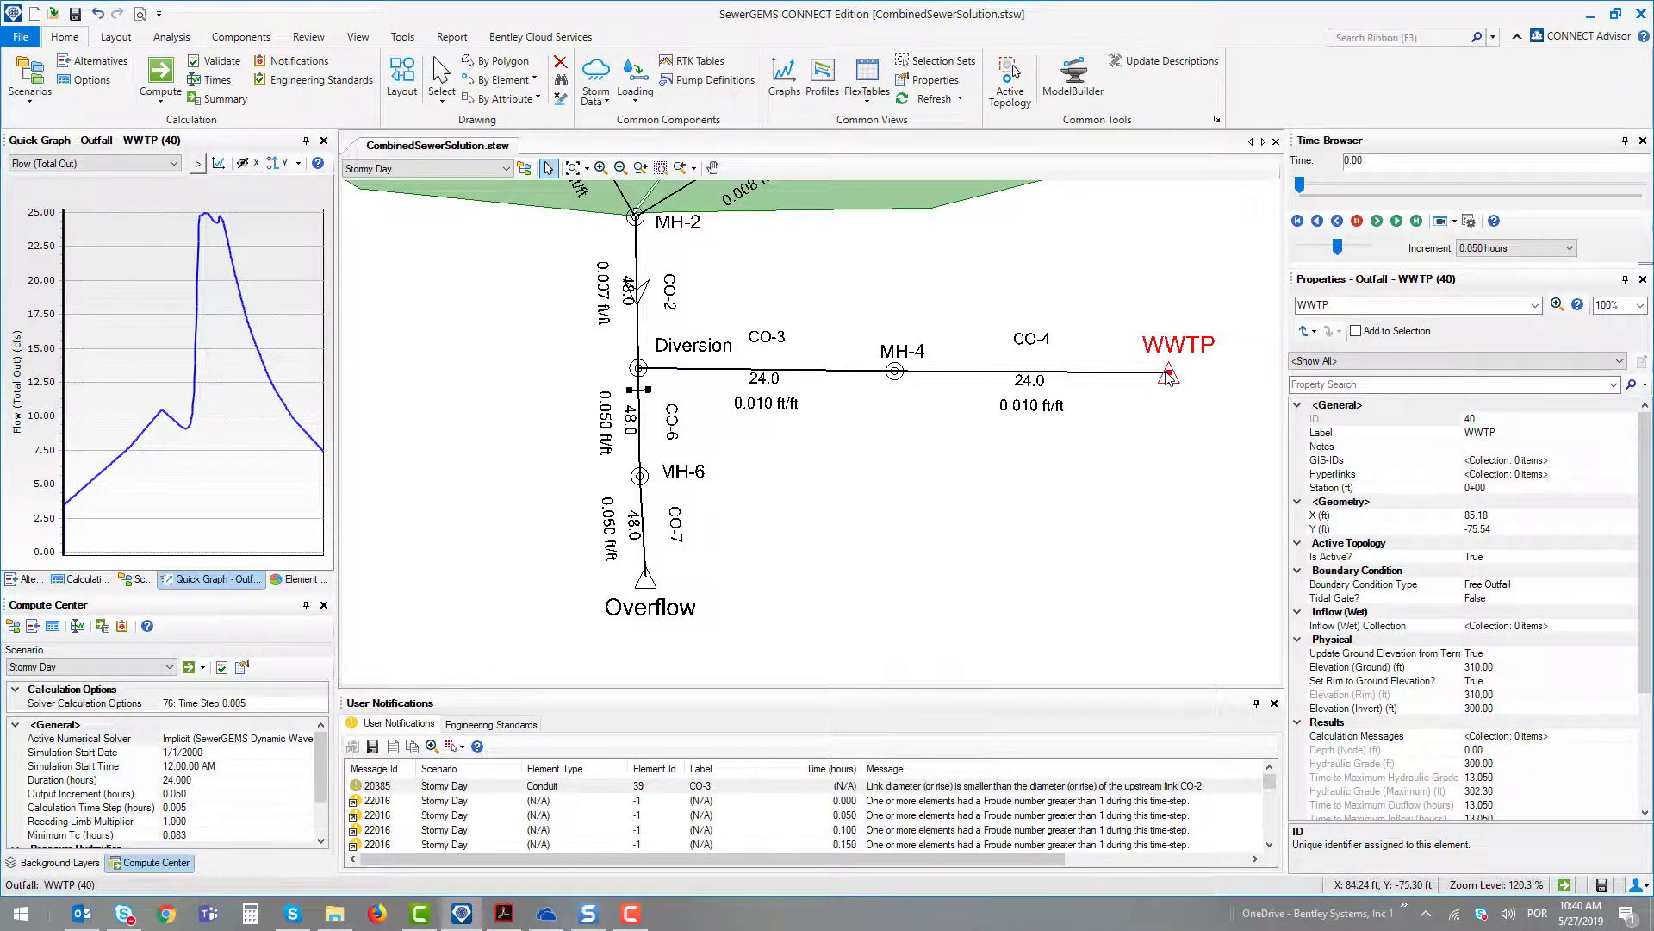
# Step: Graph WWTP total outflow for Stormy Day and Dry Day together (peaks near 25 and 10.5 cfs)
pyautogui.rightClick(1167, 376)
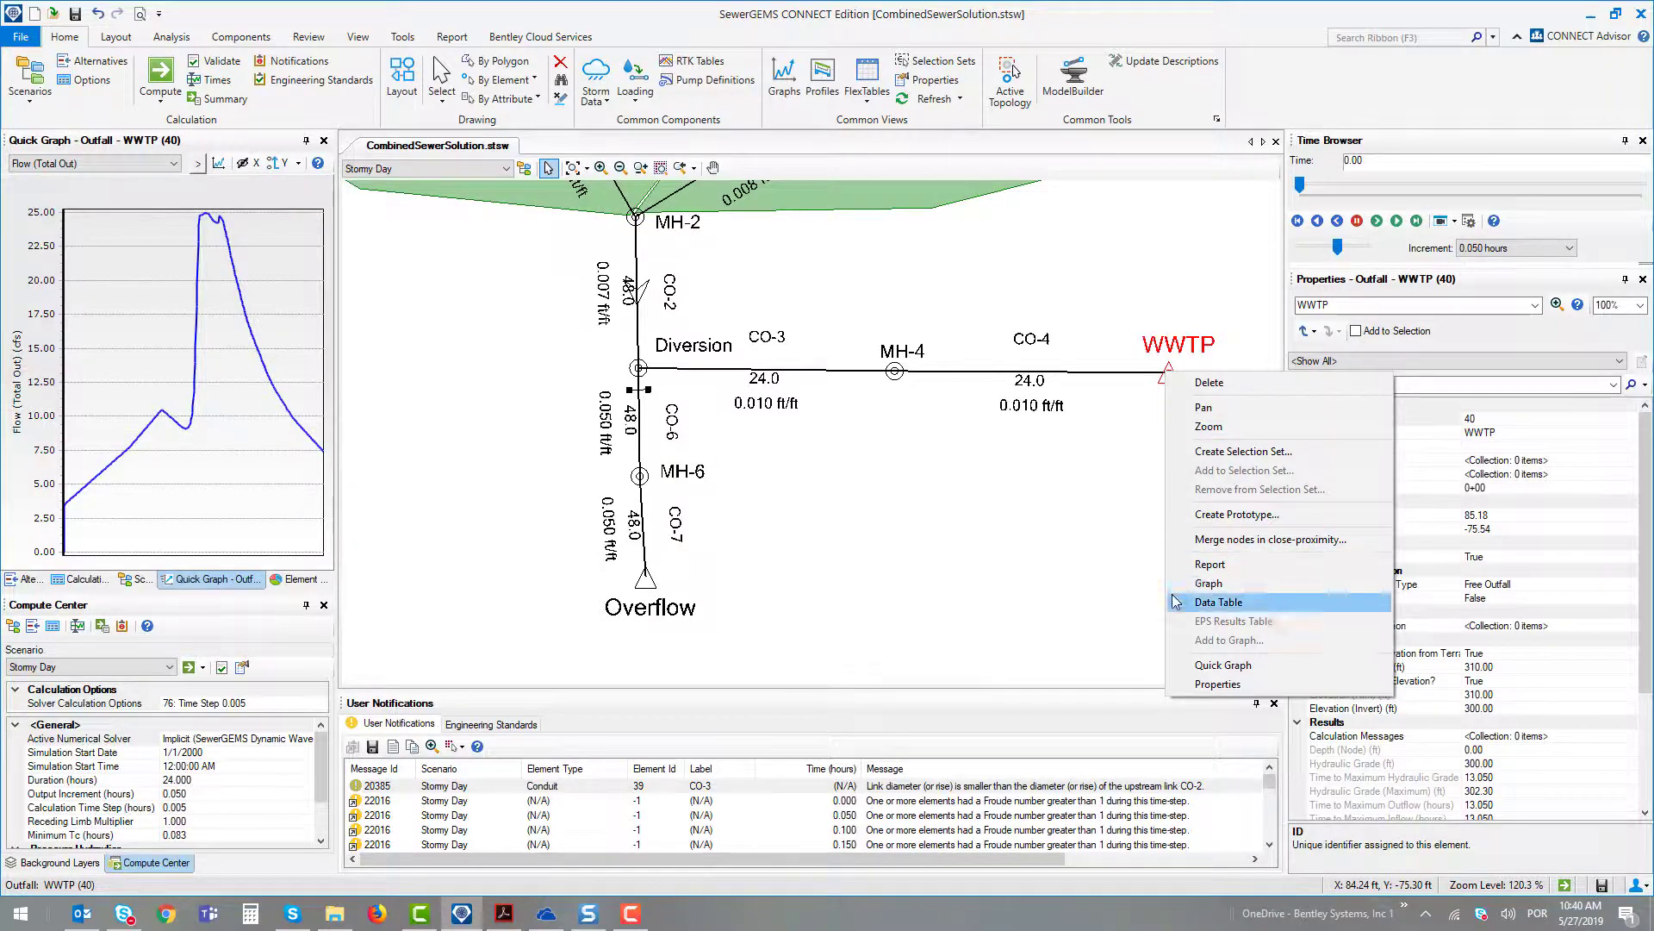
pyautogui.click(1206, 584)
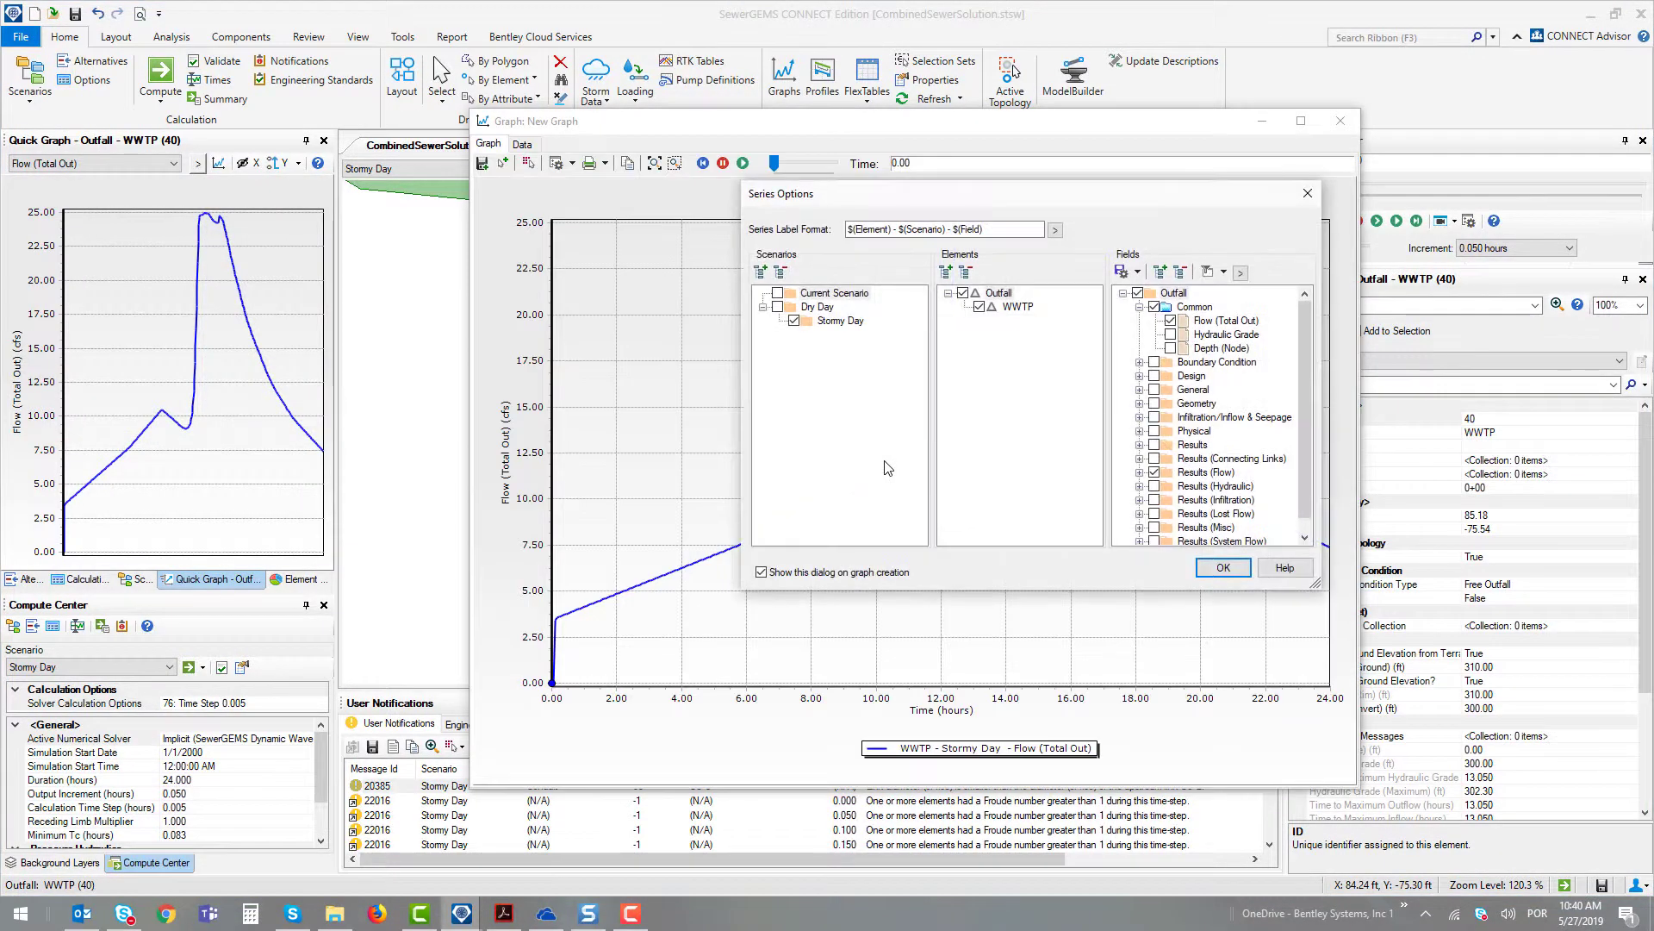
pyautogui.click(778, 307)
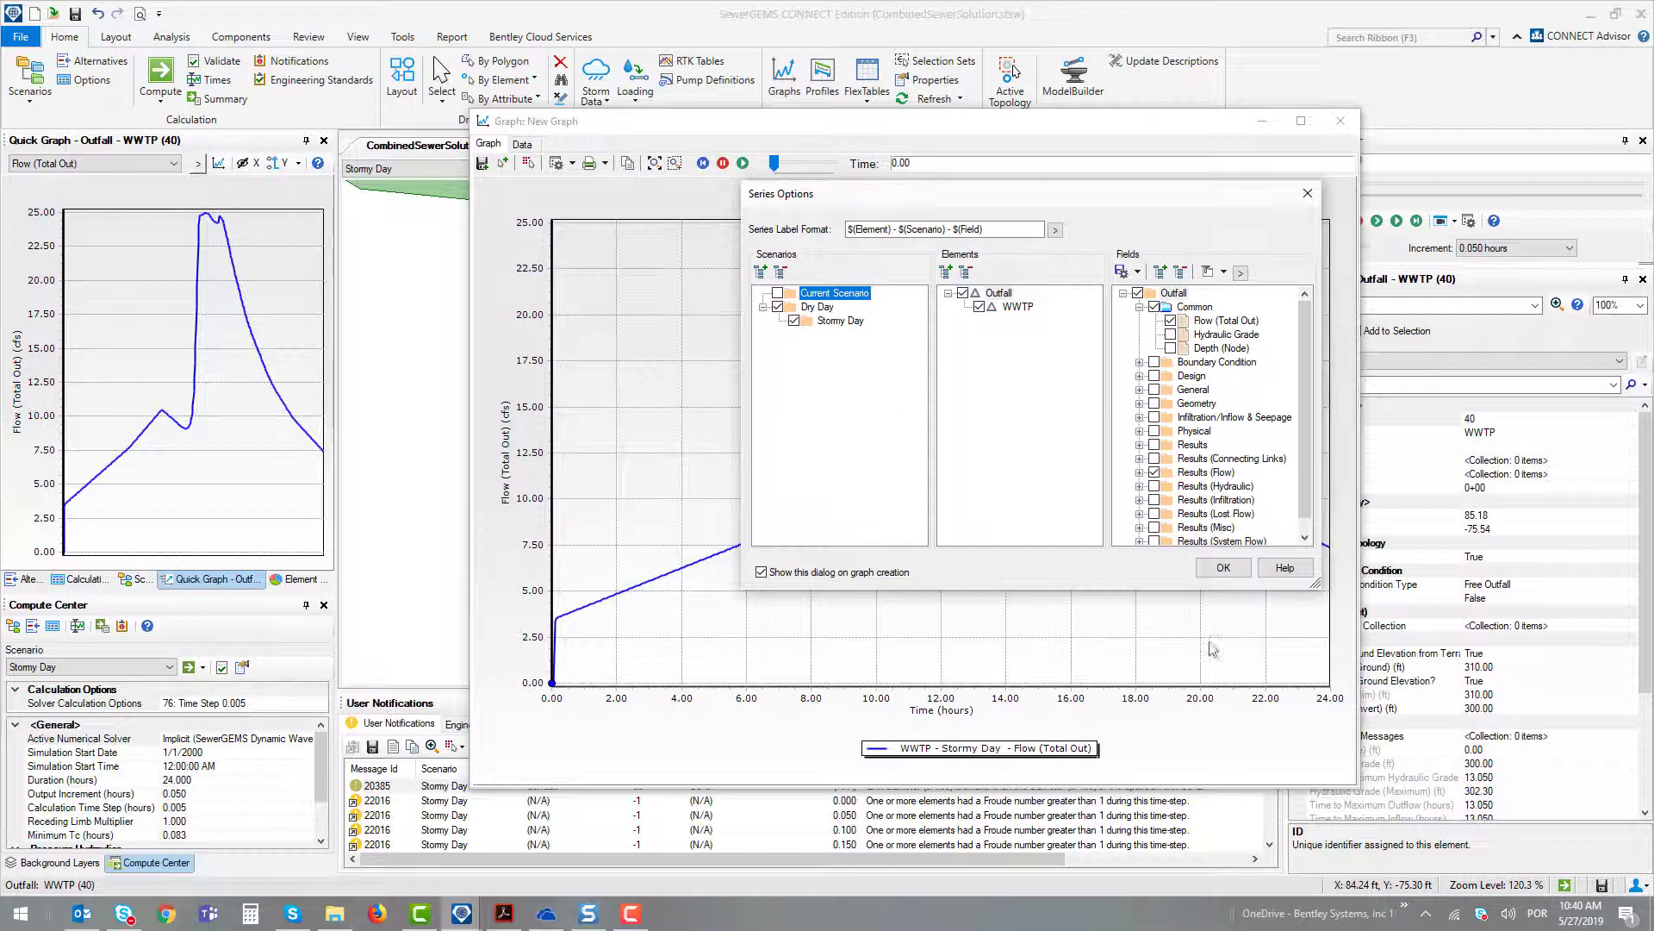
pyautogui.click(1227, 566)
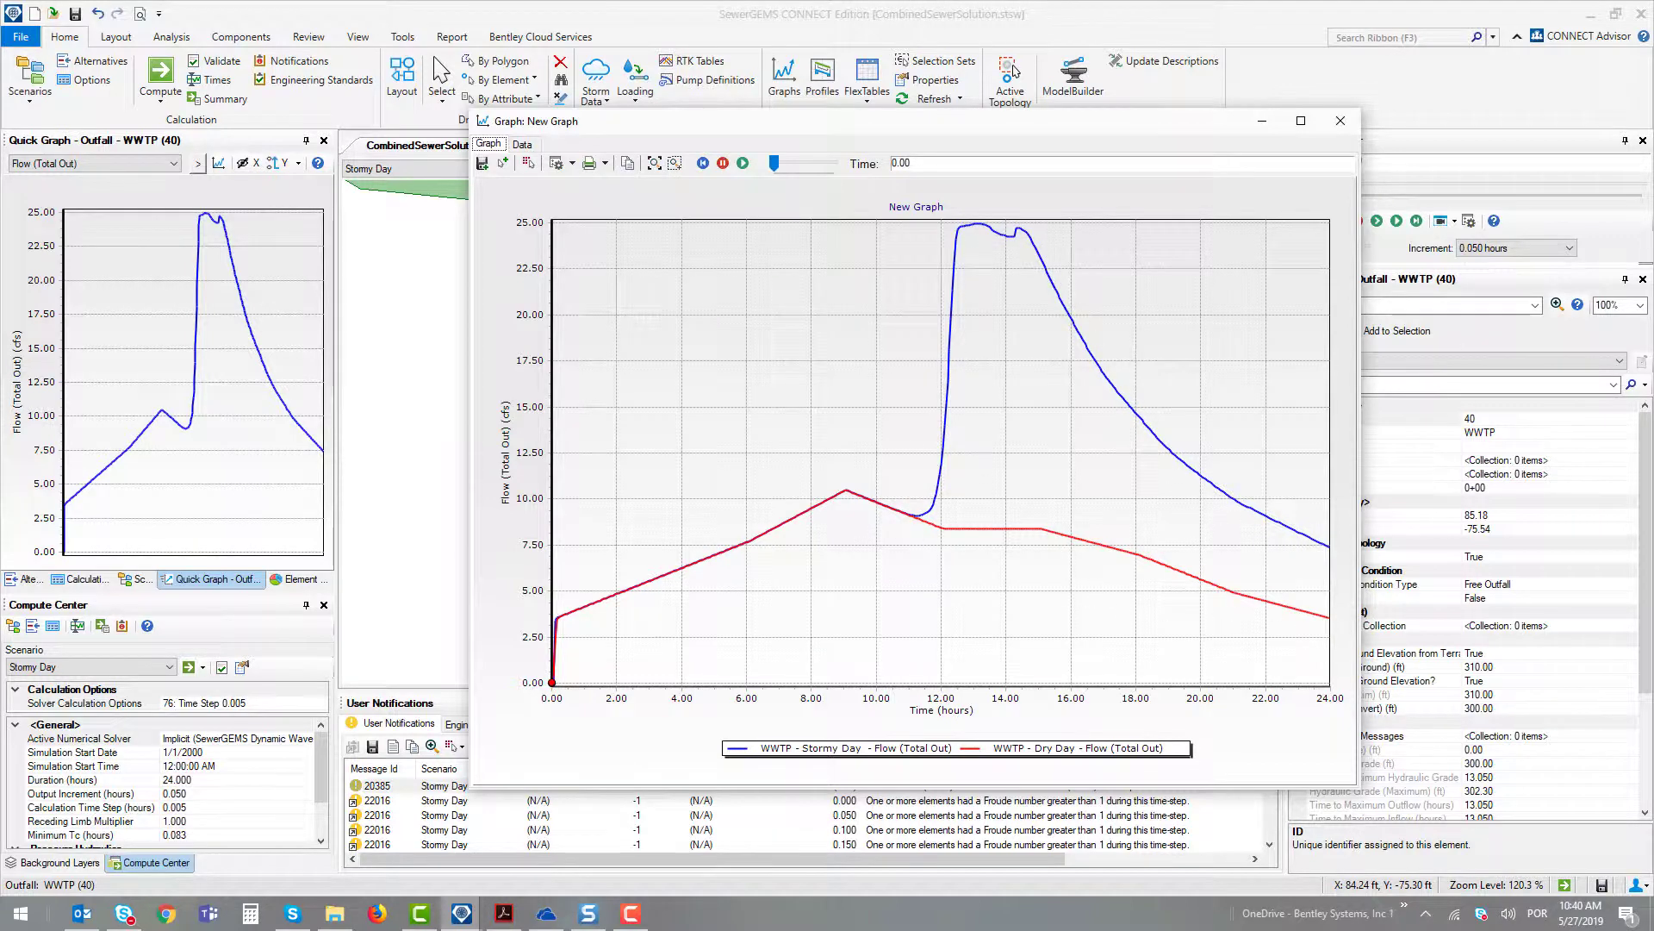
# Step: Close the comparison graph and highlight the saved WWTP, Overflow and Split profile paths in turn
pyautogui.click(1341, 121)
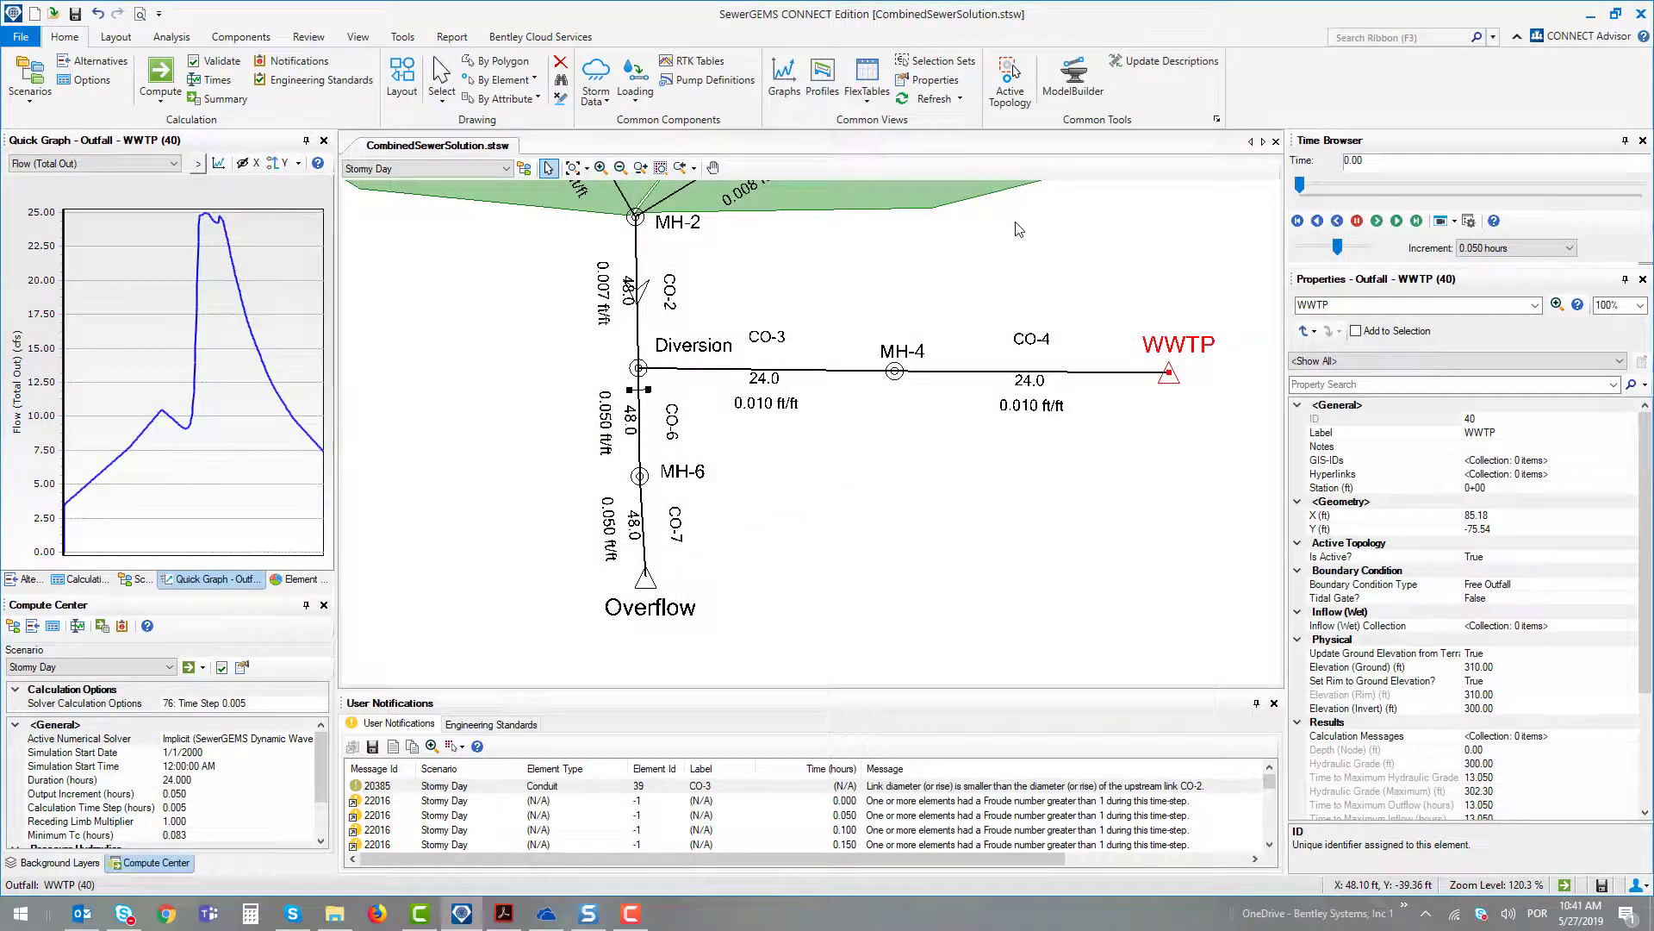
pyautogui.click(822, 79)
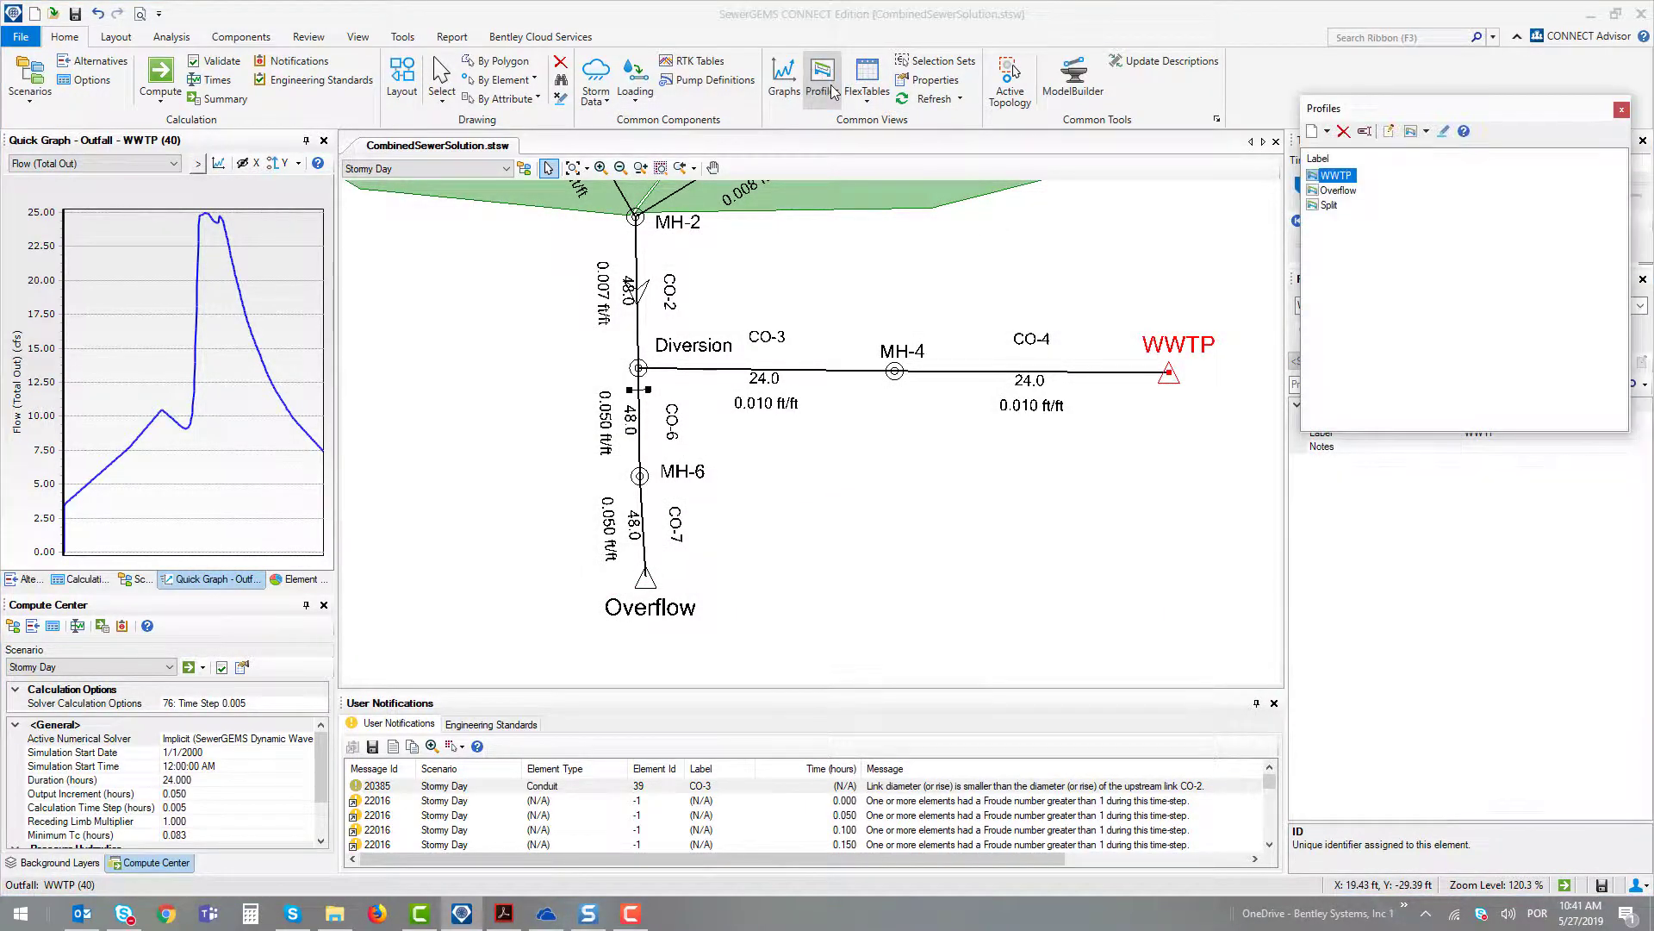
pyautogui.click(1443, 131)
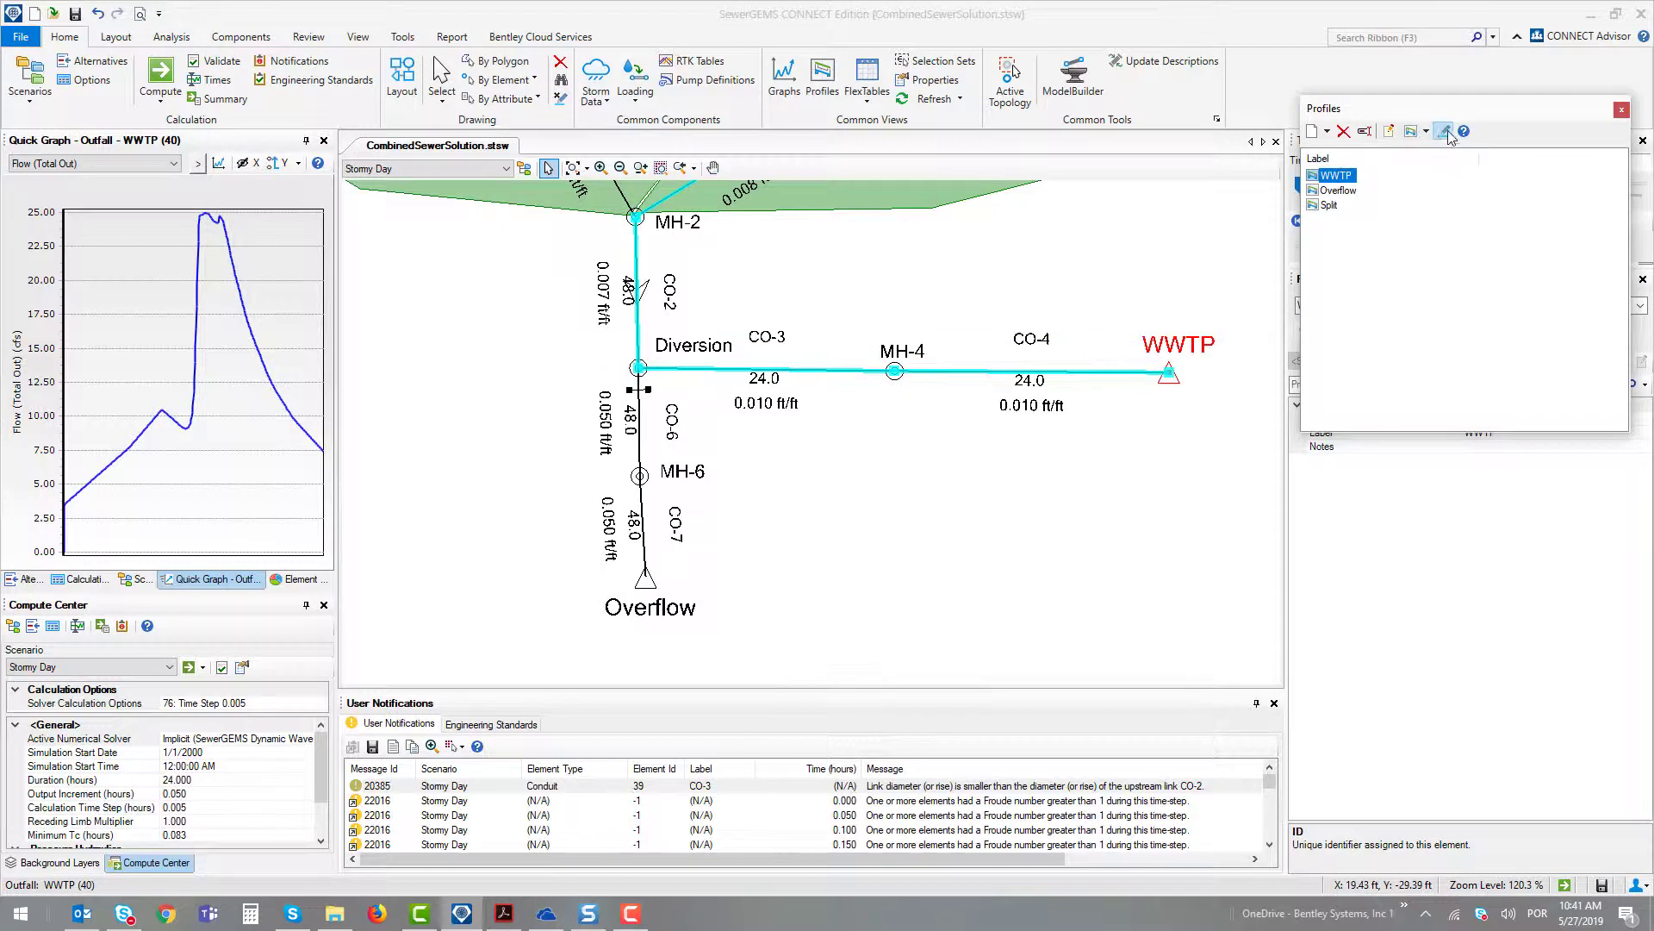
pyautogui.click(1338, 191)
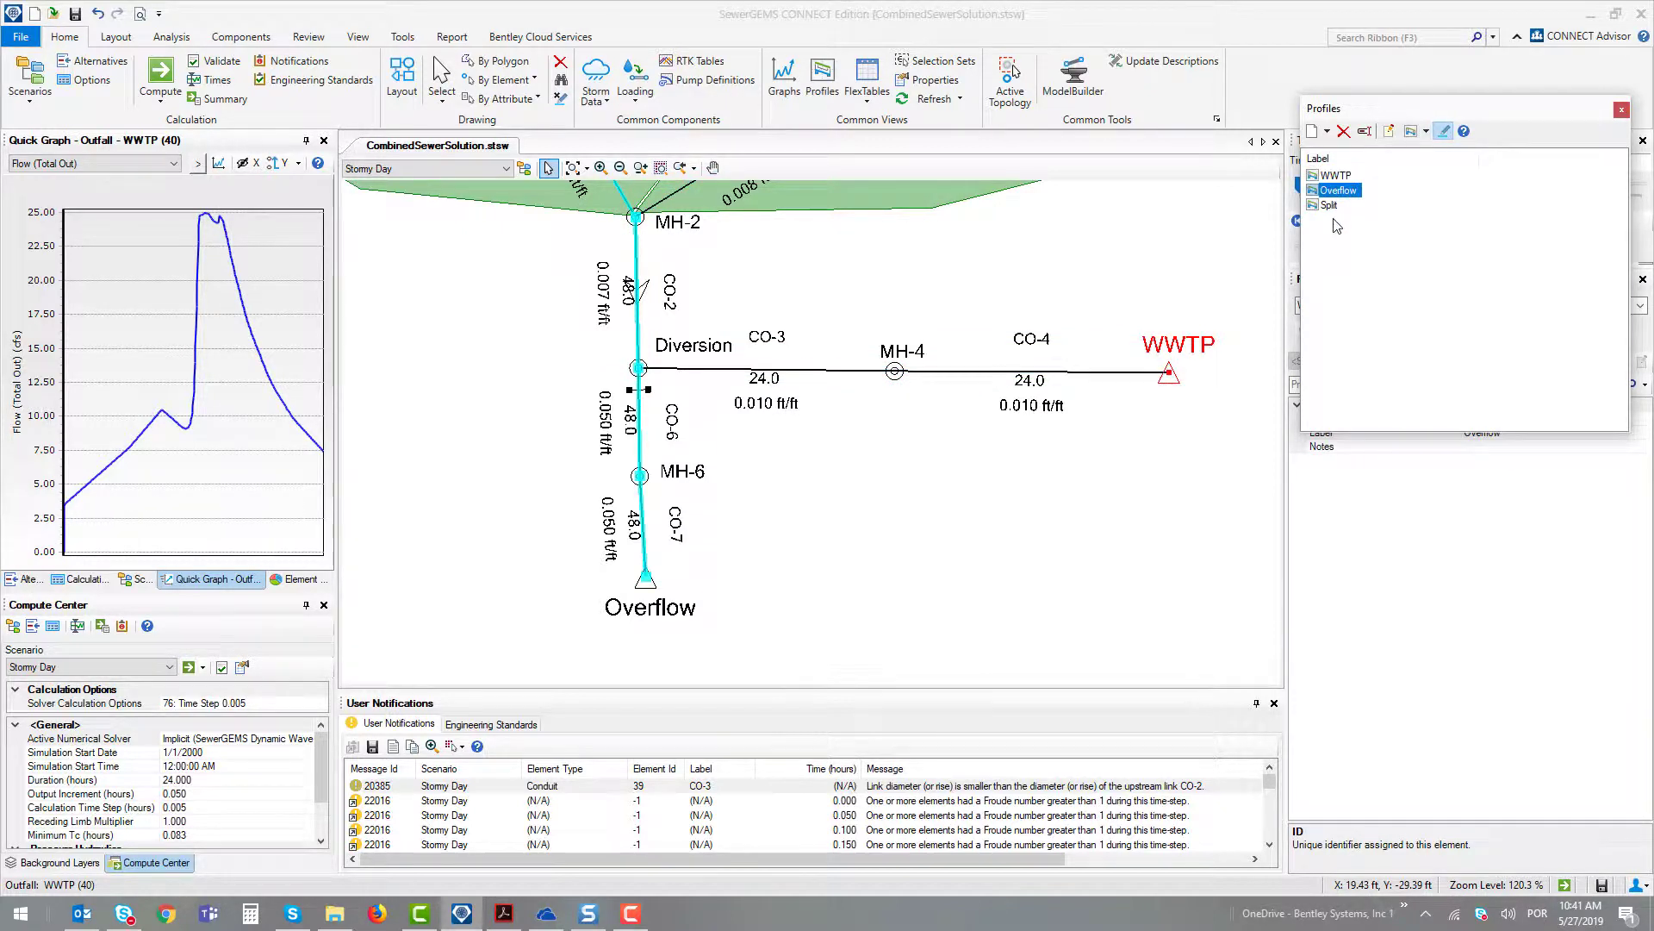
pyautogui.click(1332, 206)
pyautogui.click(1336, 175)
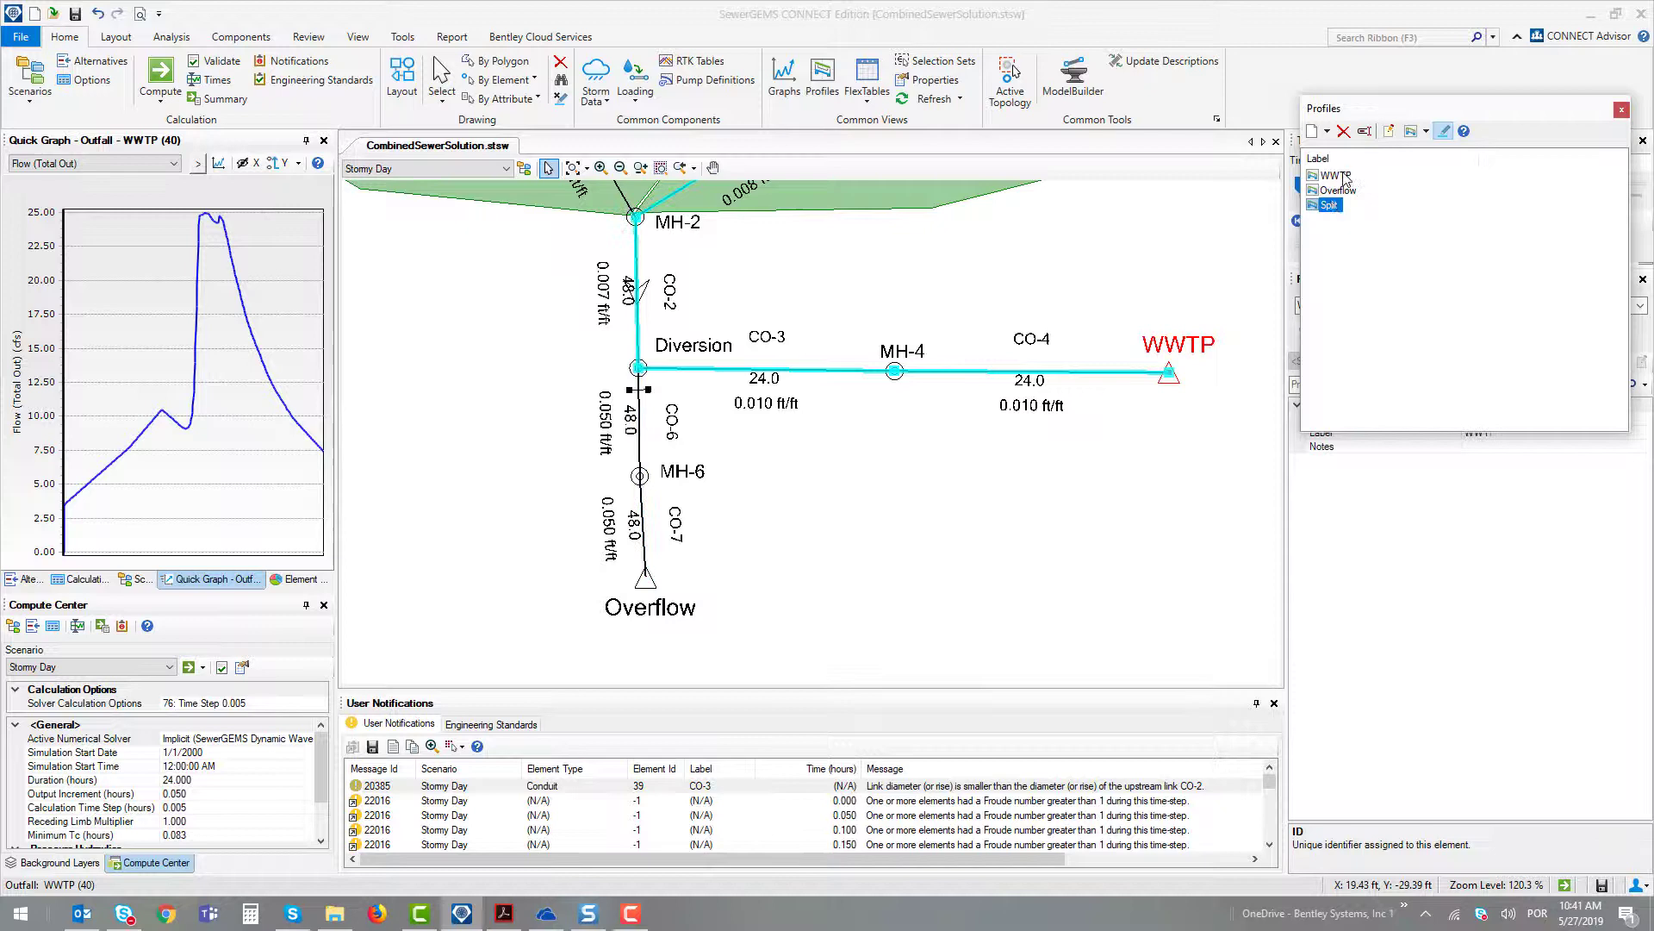
# Step: Open the WWTP Stormy Day profile, showing elevation versus station 0–1,700 ft
pyautogui.scroll(-2, 675, 267)
pyautogui.scroll(1, 675, 267)
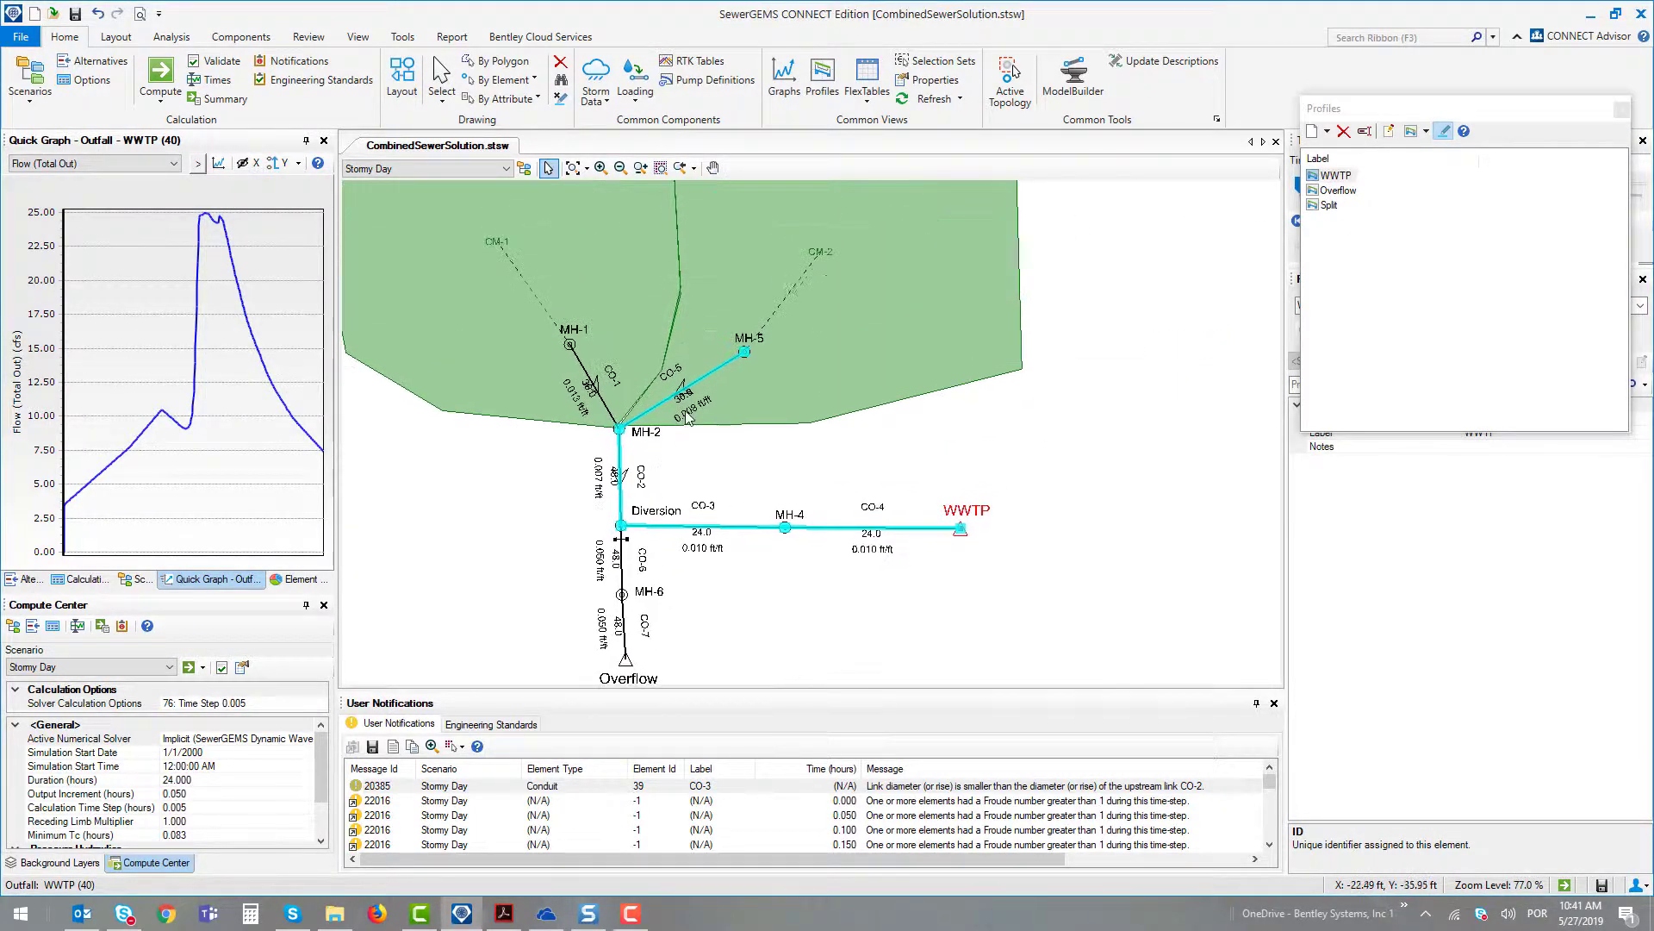
pyautogui.scroll(1, 586, 399)
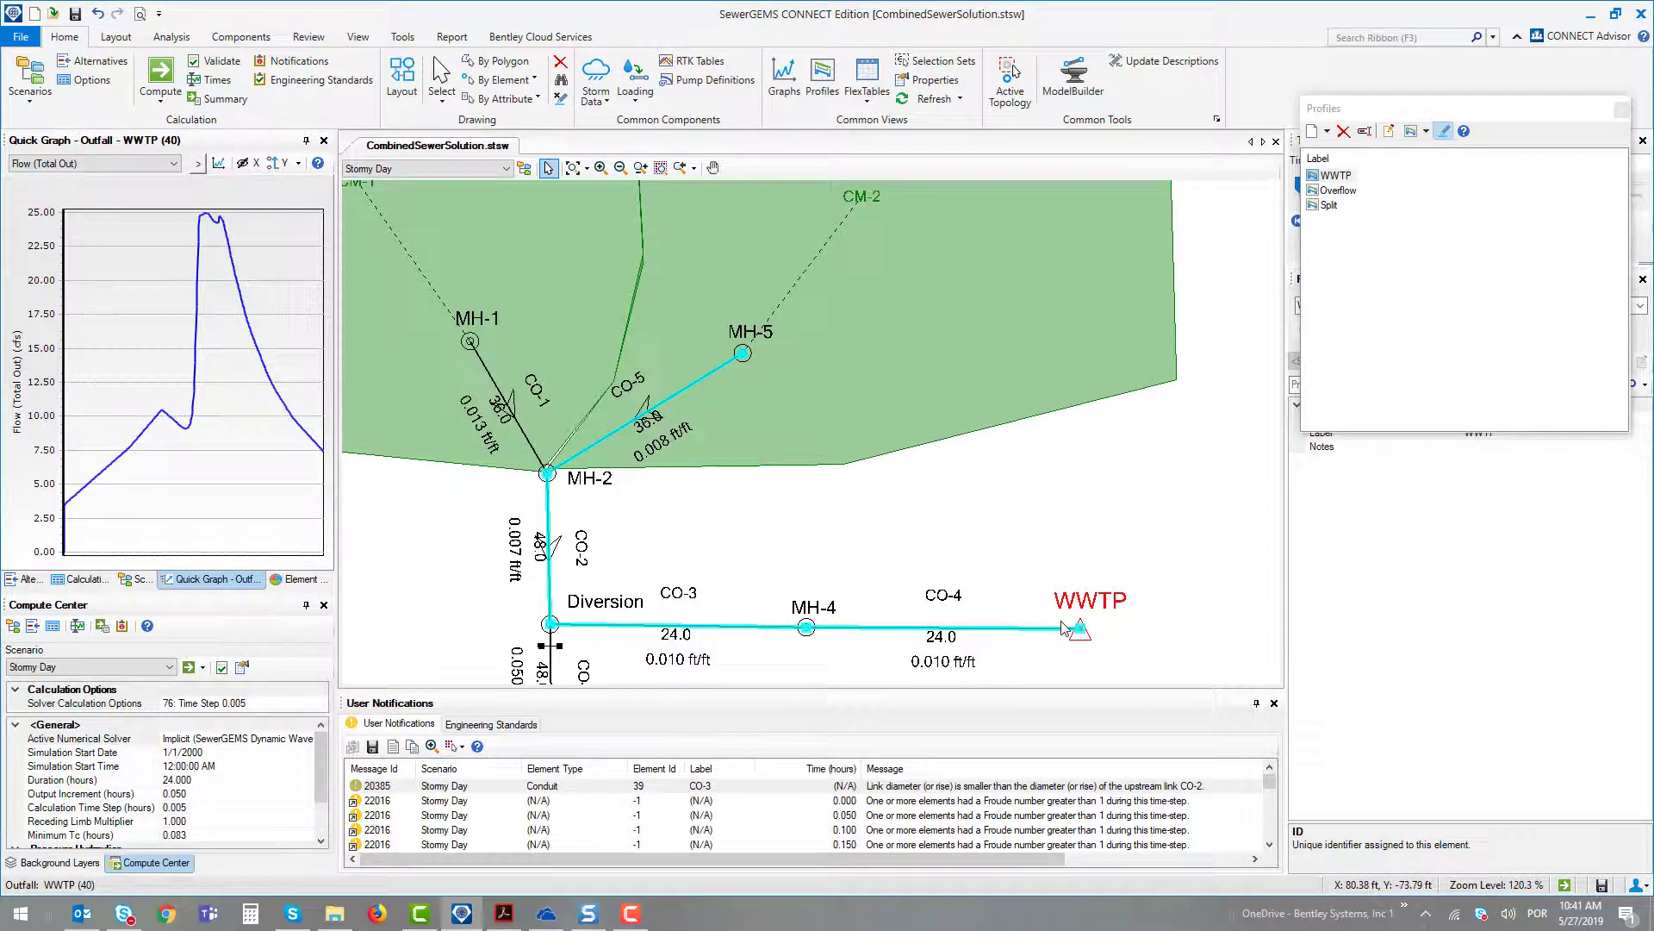
pyautogui.click(1336, 176)
pyautogui.doubleClick(1336, 175)
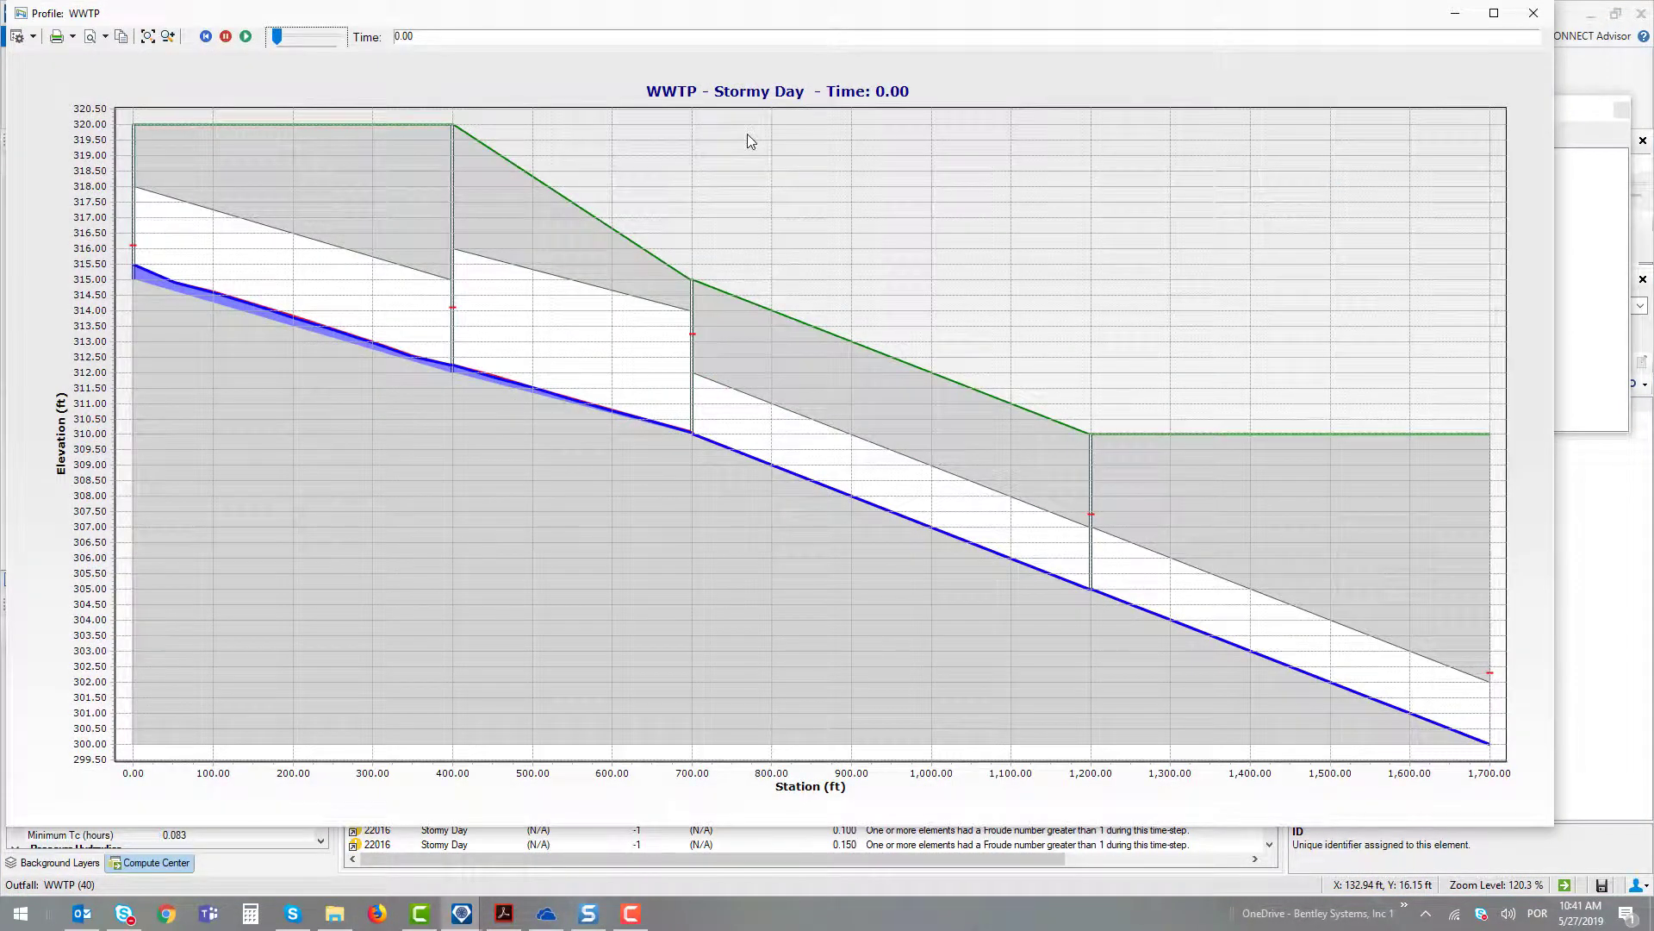
# Step: Animate the WWTP profile and set its time to about 13.8 hours
pyautogui.click(246, 36)
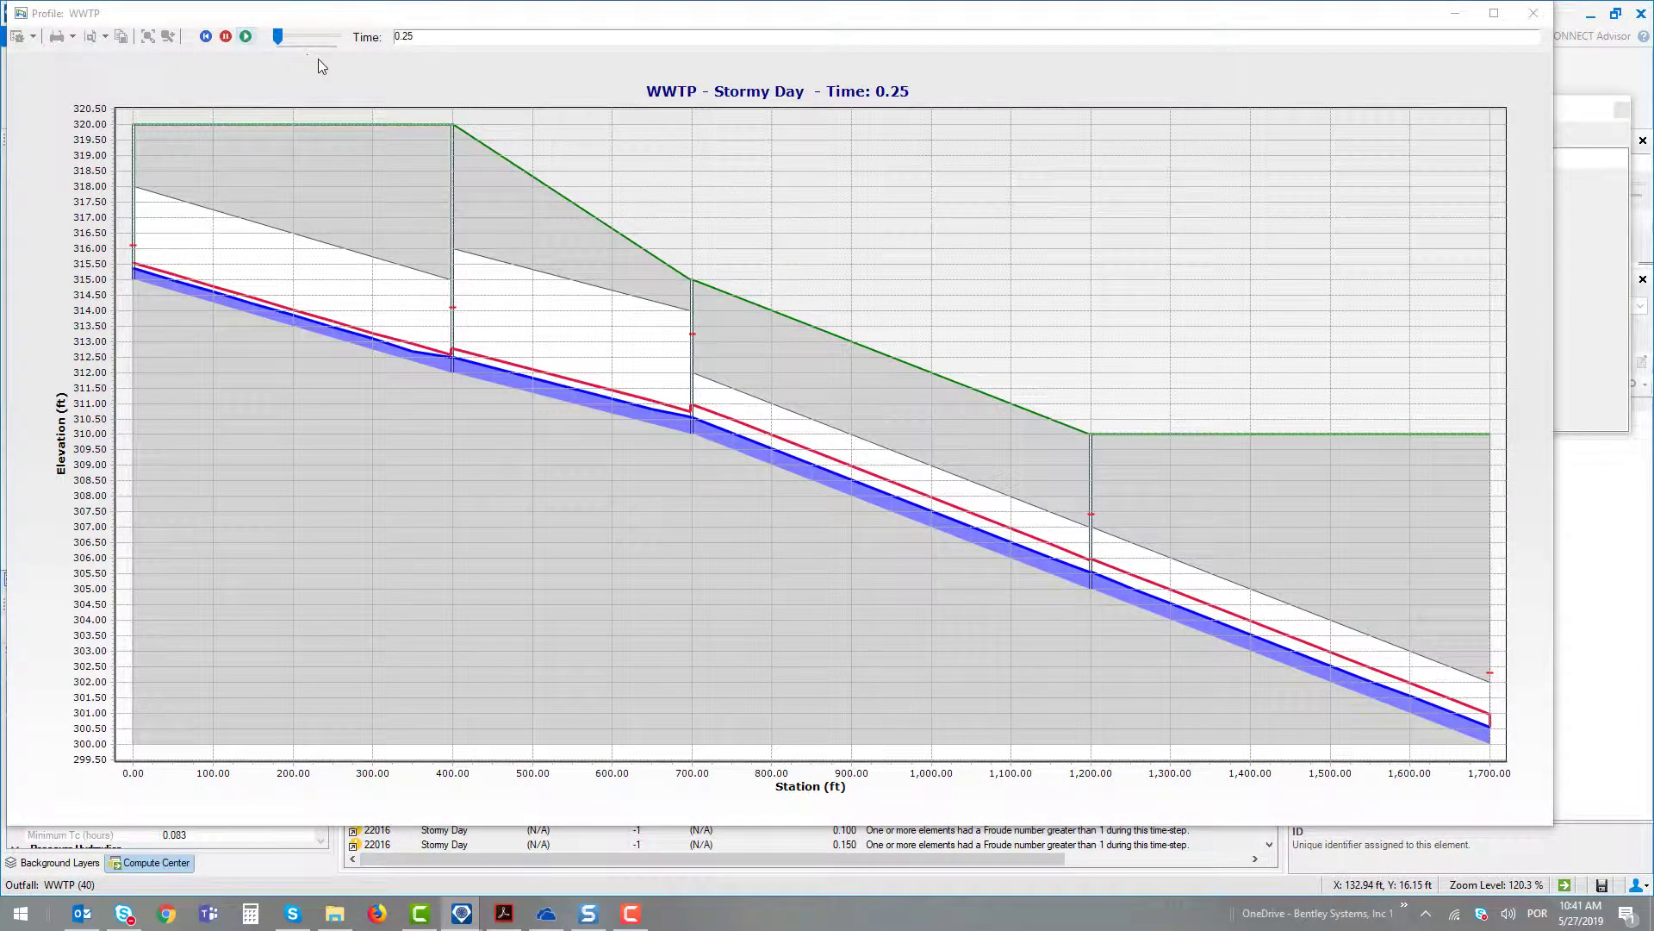
pyautogui.click(298, 38)
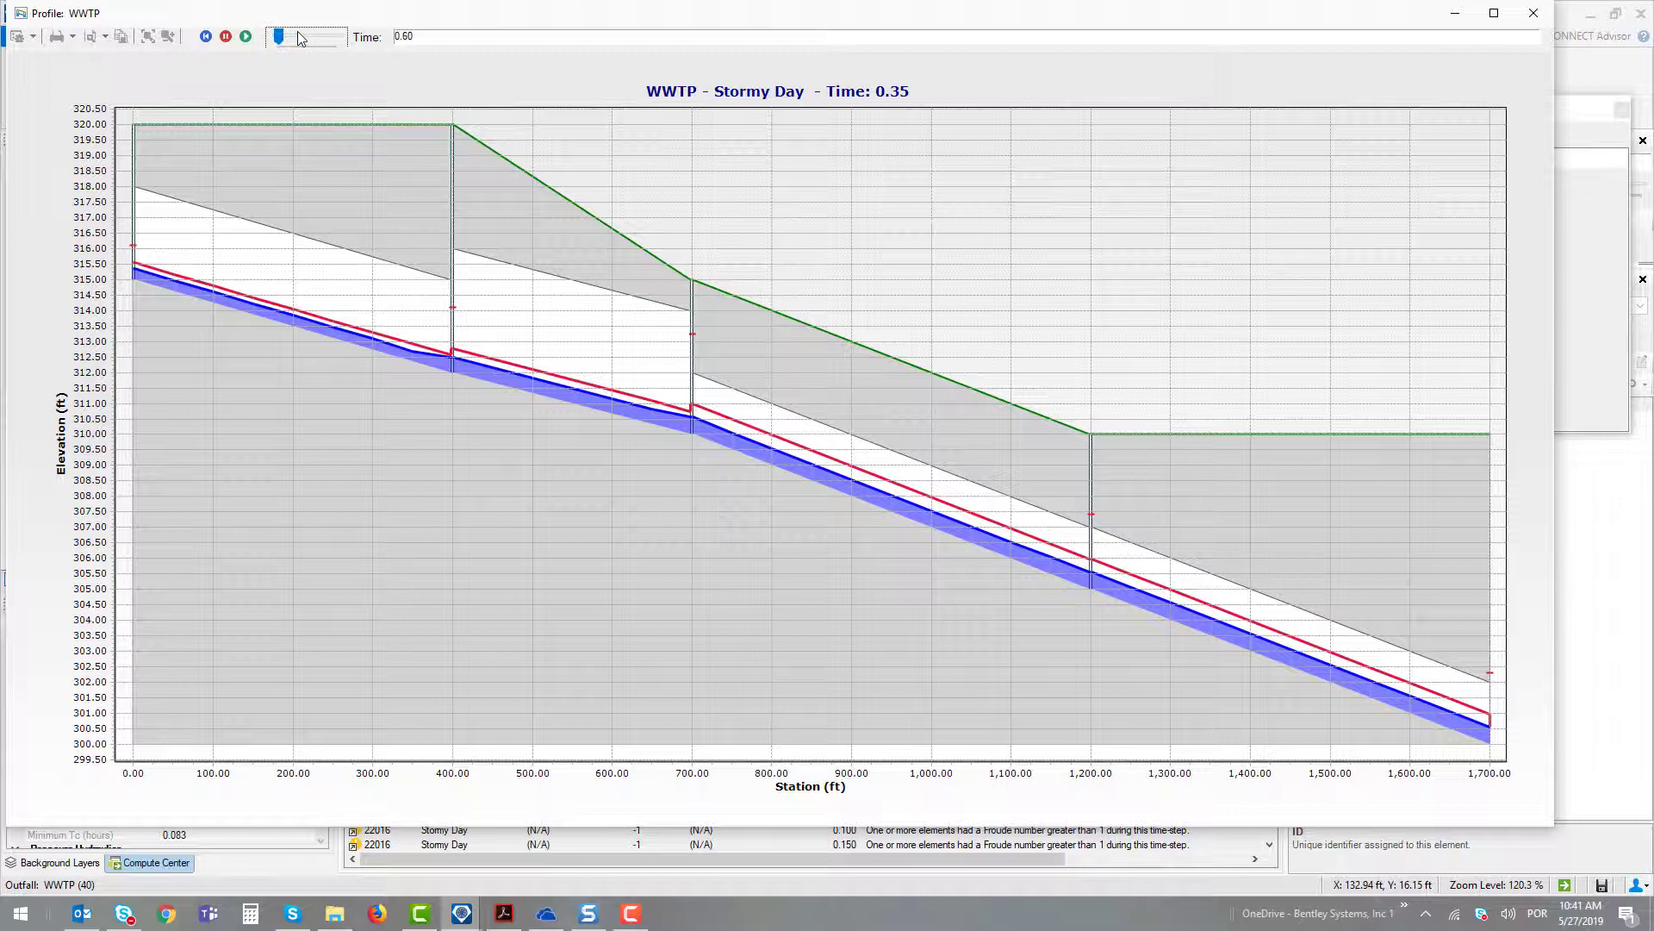
pyautogui.click(306, 38)
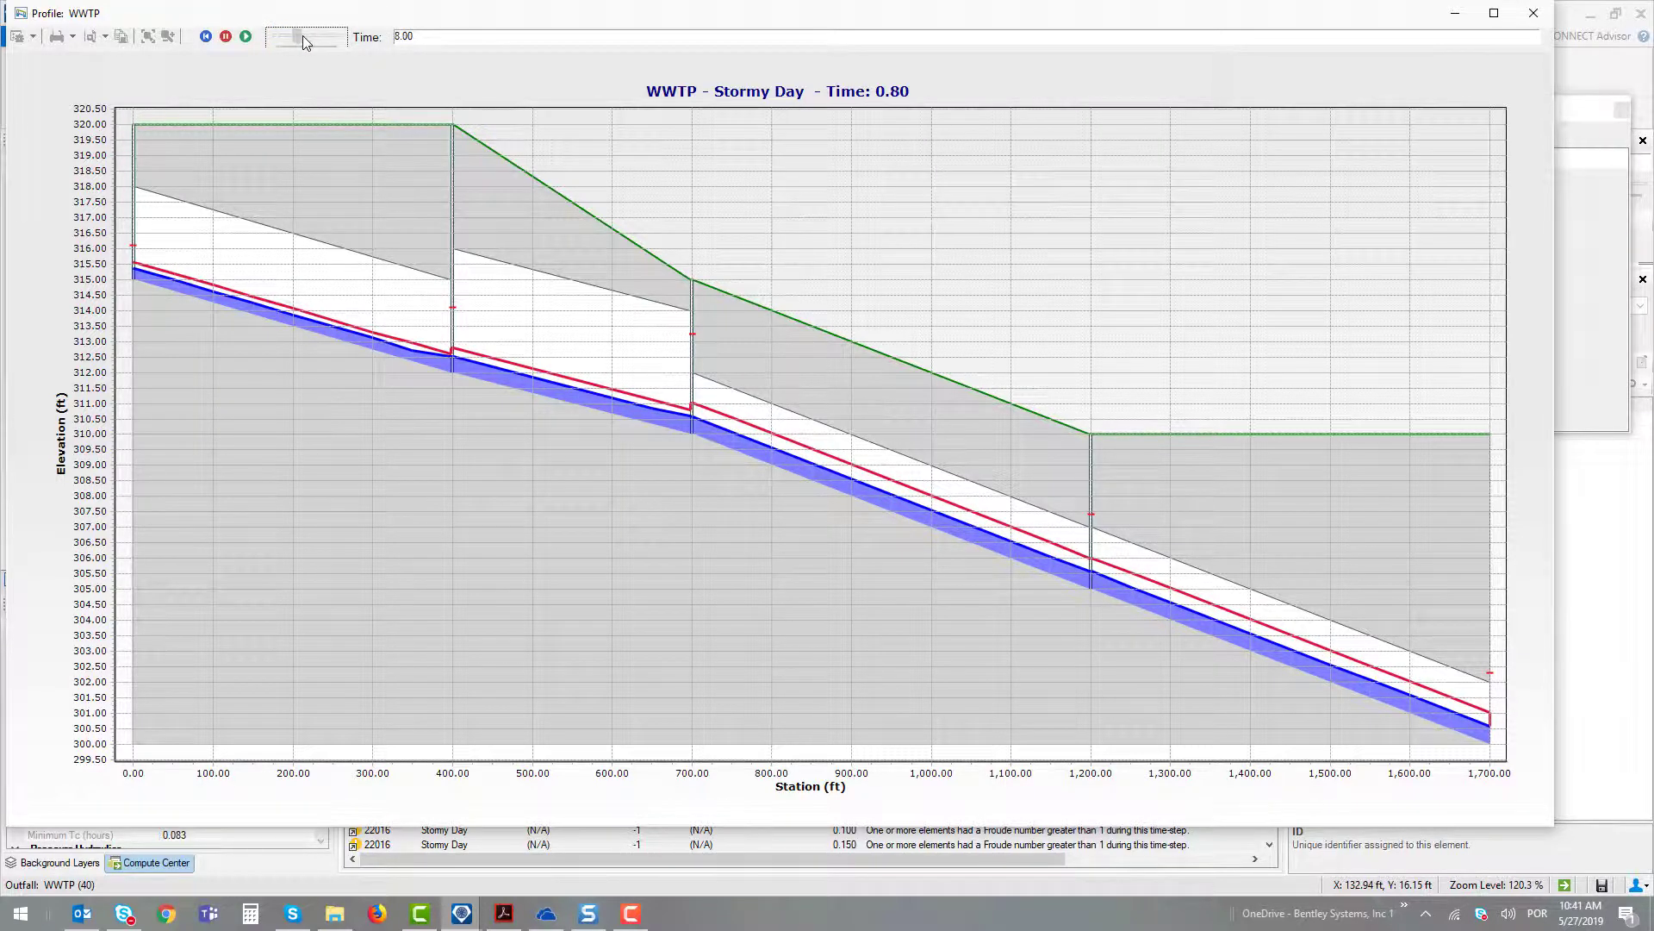
pyautogui.moveTo(308, 36); pyautogui.dragTo(312, 37)
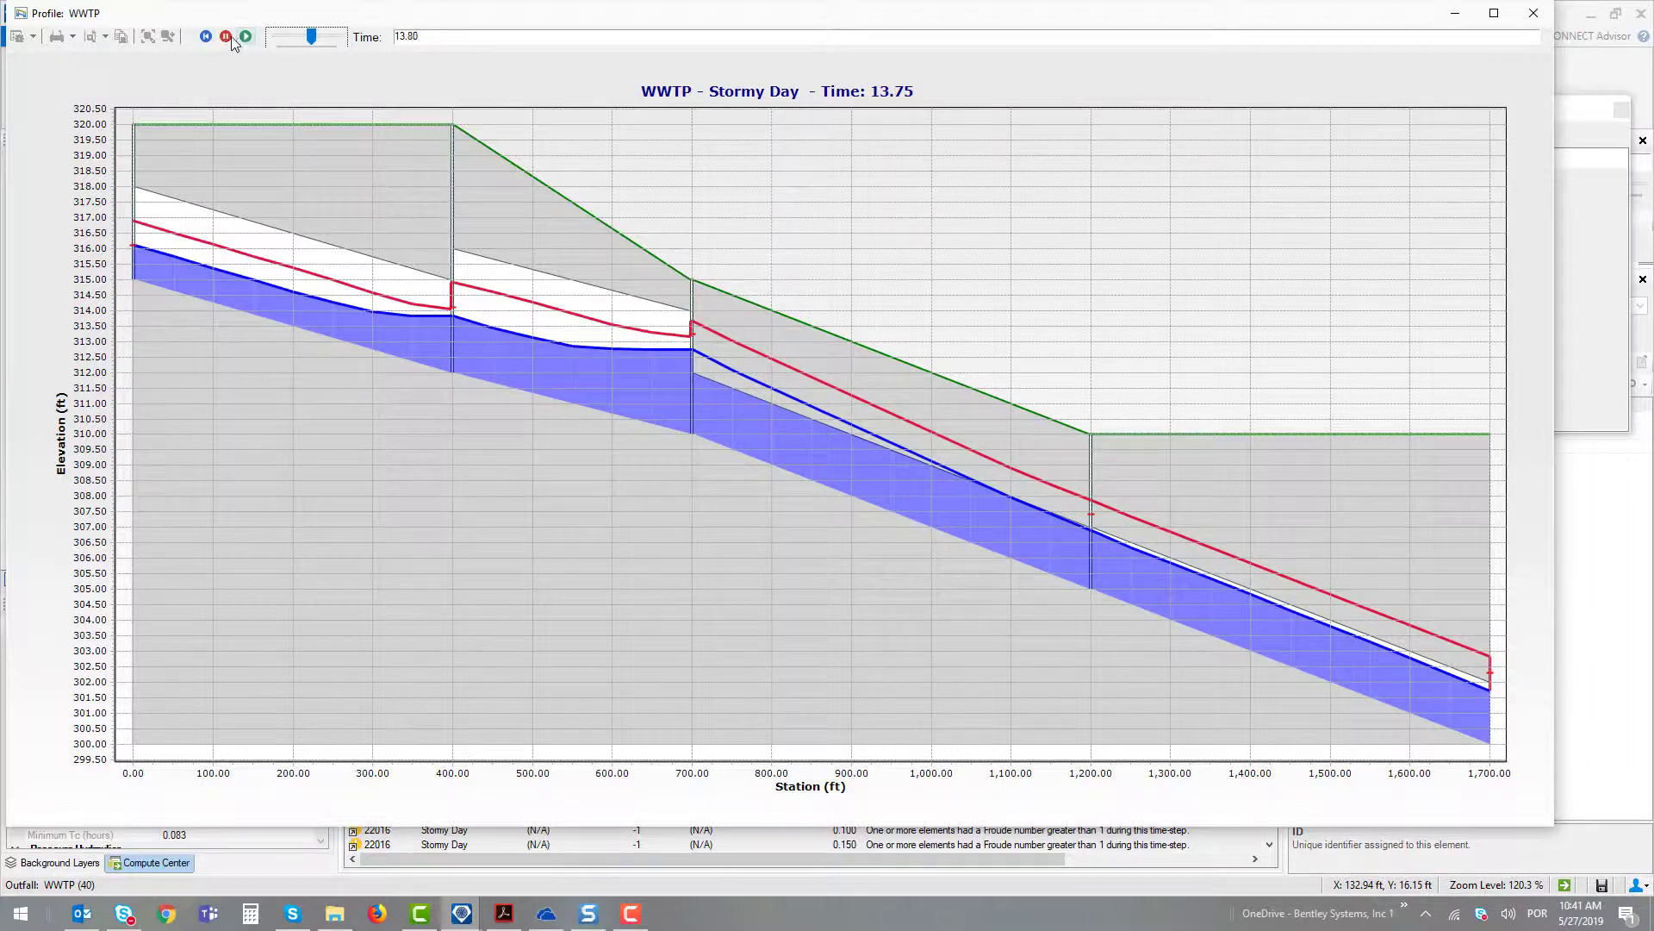
# Step: Show annotation labels on the profile and move the Diversion label up clear of the lines
pyautogui.click(25, 35)
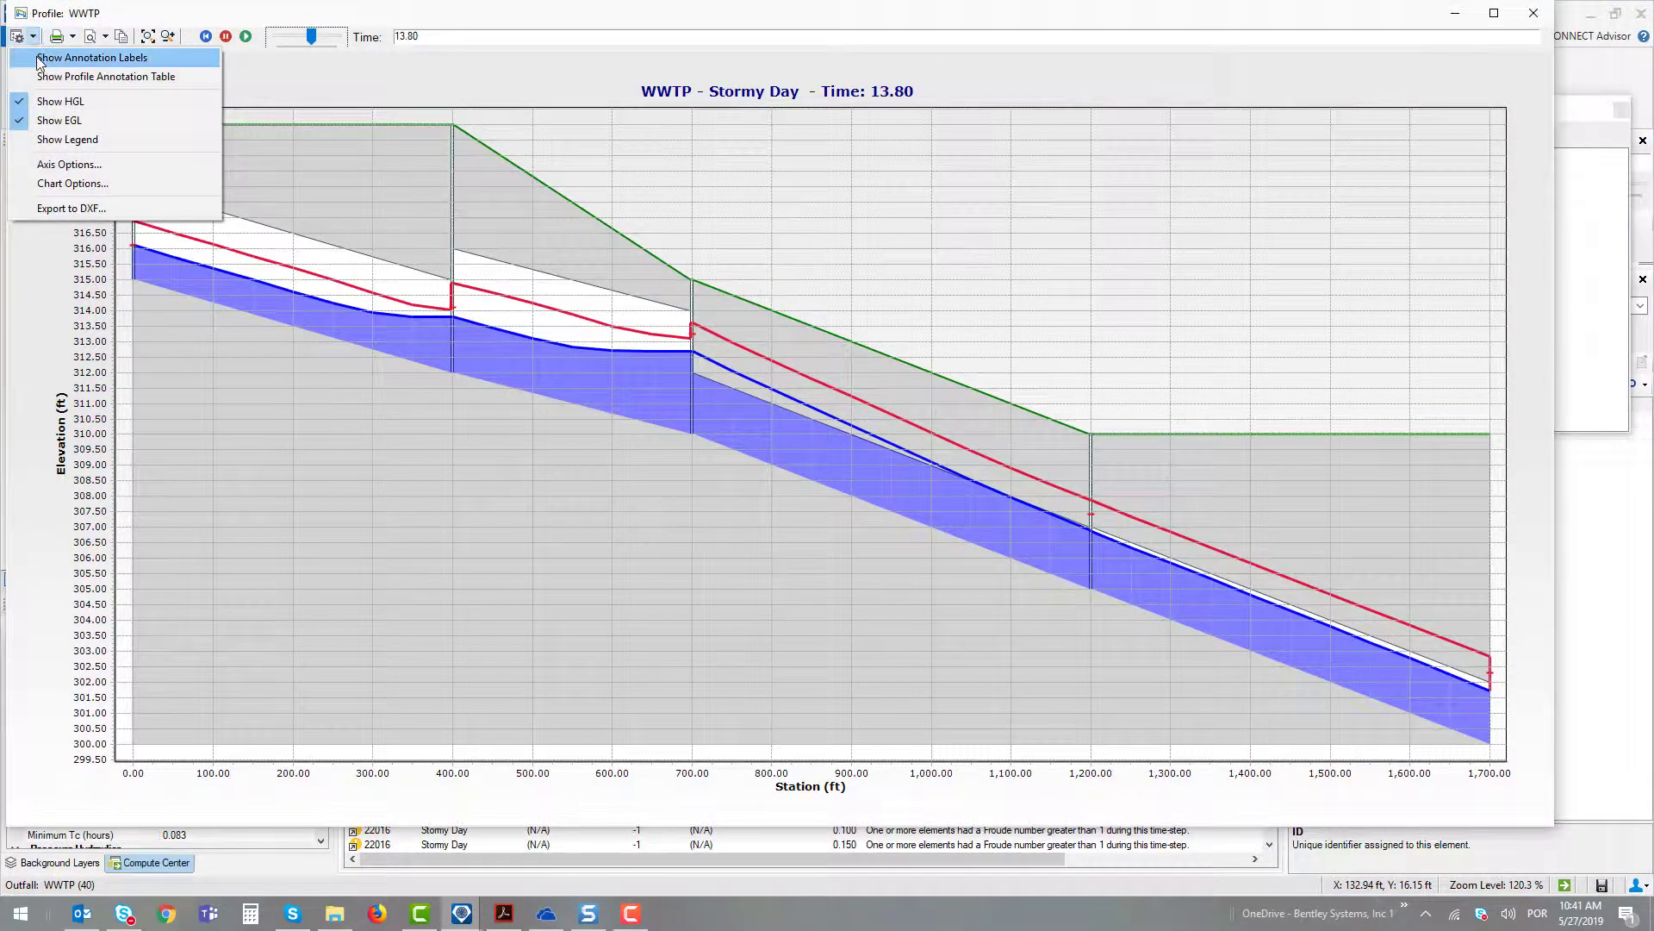
pyautogui.click(39, 60)
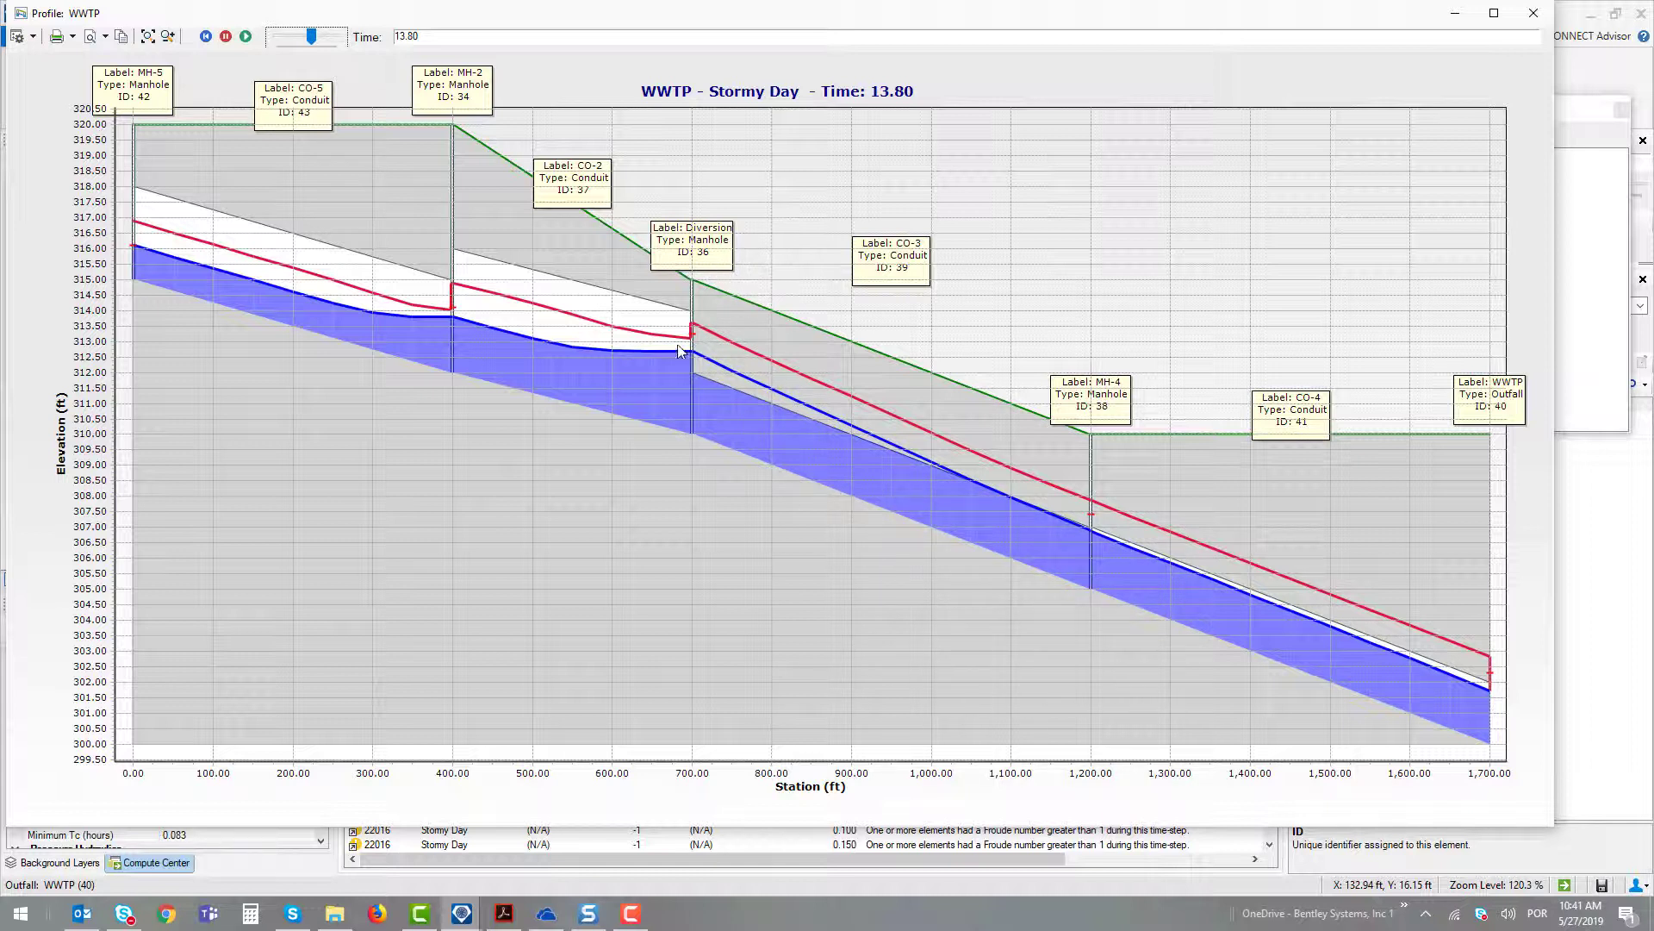
pyautogui.moveTo(689, 247); pyautogui.dragTo(692, 202)
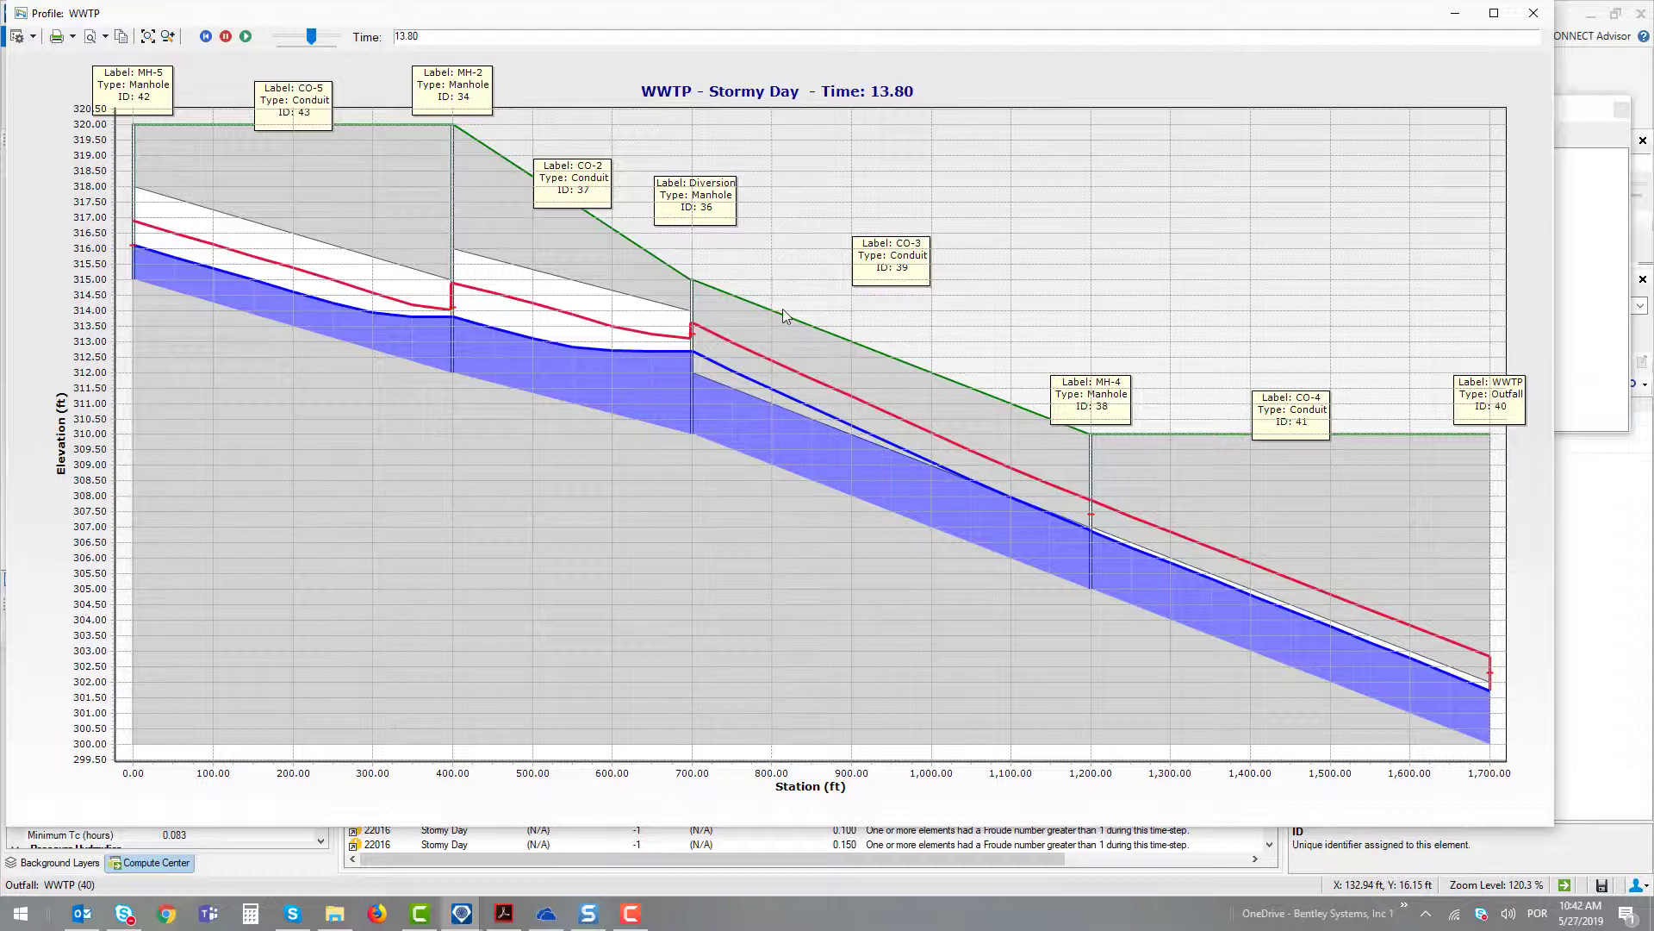
# Step: Close the Profile: WWTP window to return to the network drawing
pyautogui.click(1536, 13)
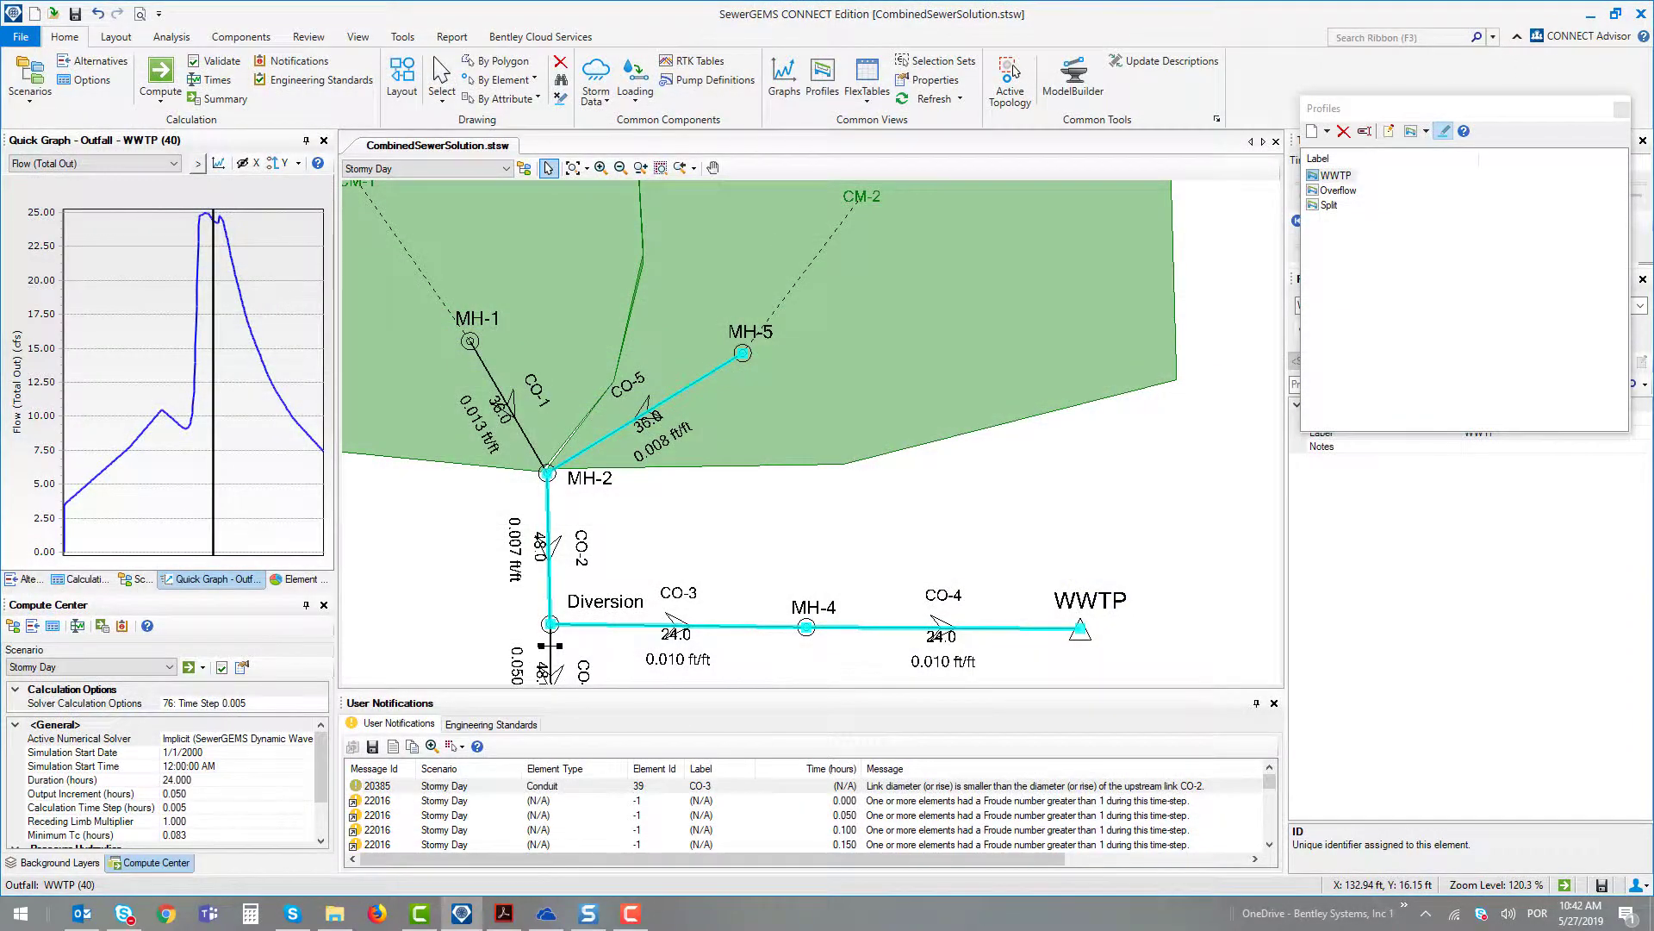